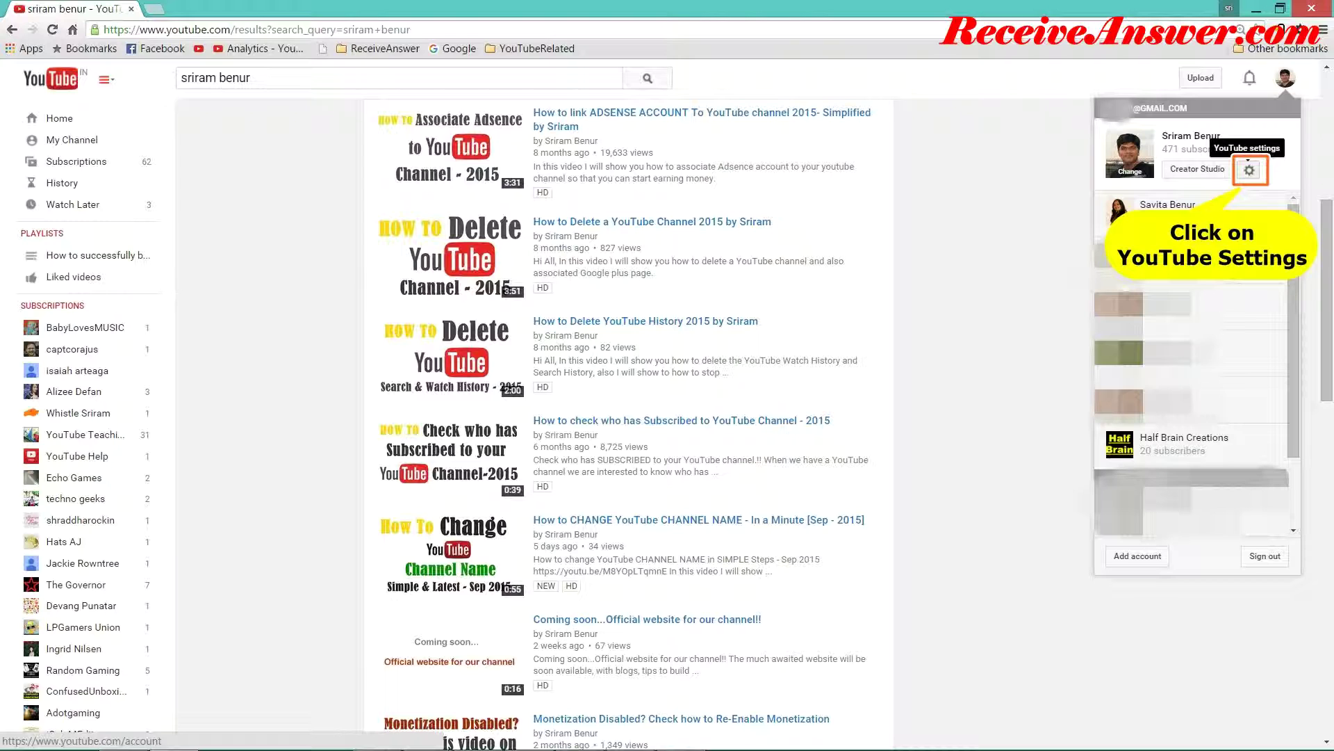
Step: From YouTube settings, open the channel banner's Edit channel art upload window
{"action": "left_click", "coordinate": [1249, 170]}
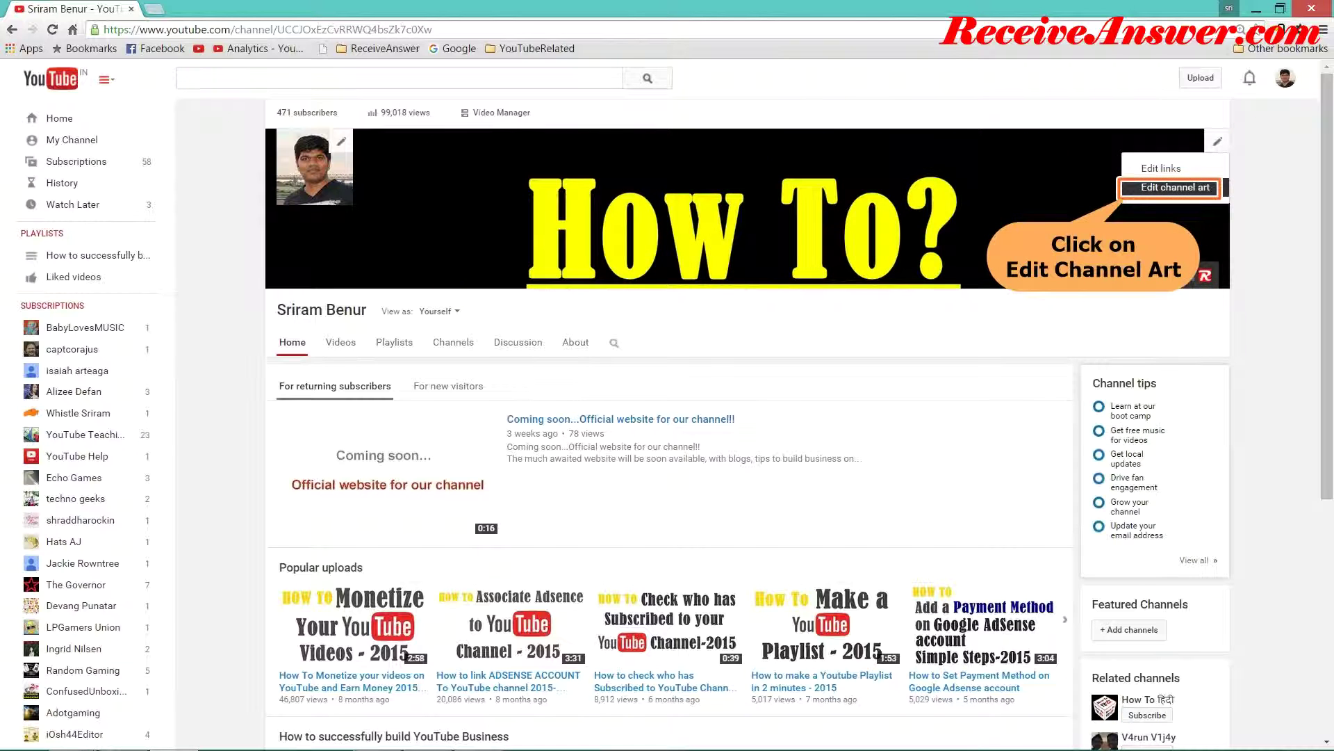
{"action": "left_click", "coordinate": [1175, 187]}
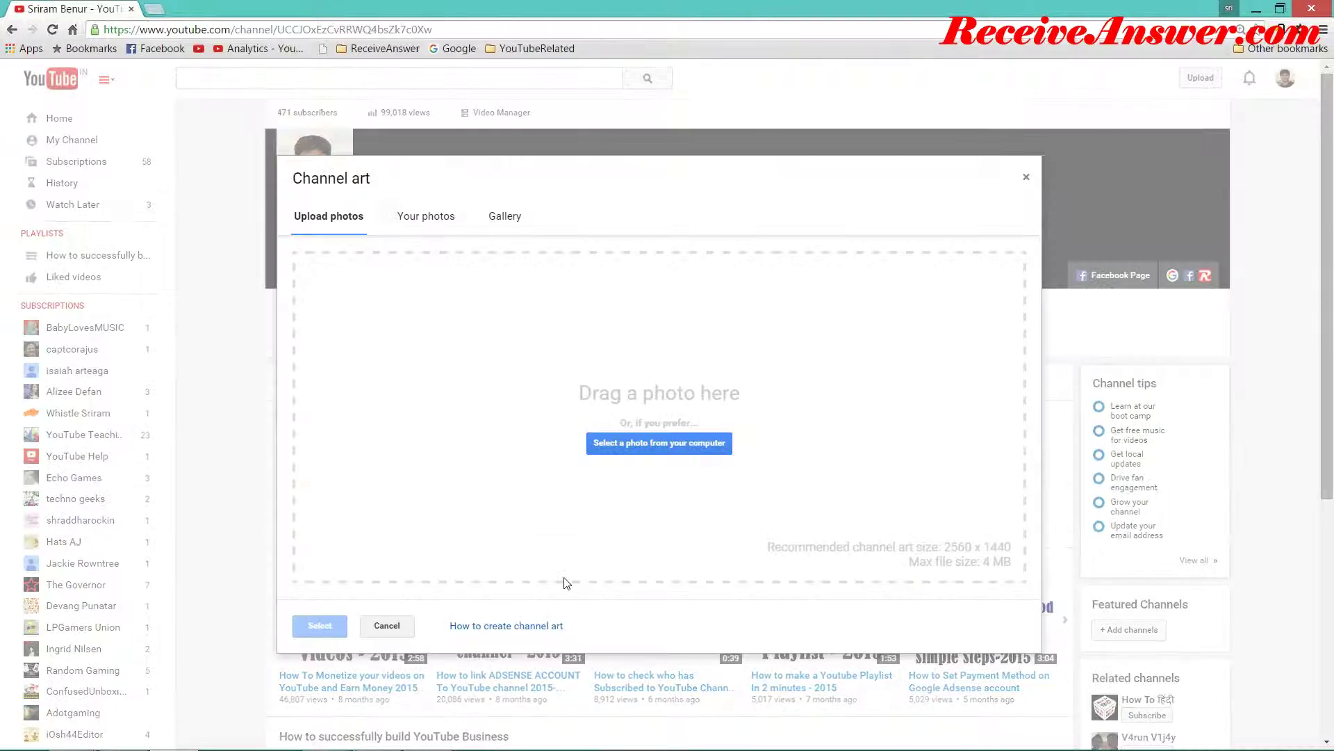
Step: Open the channel art help article, highlight the 2560 x 1440 px guideline, and get the templates
{"action": "left_click", "coordinate": [525, 625]}
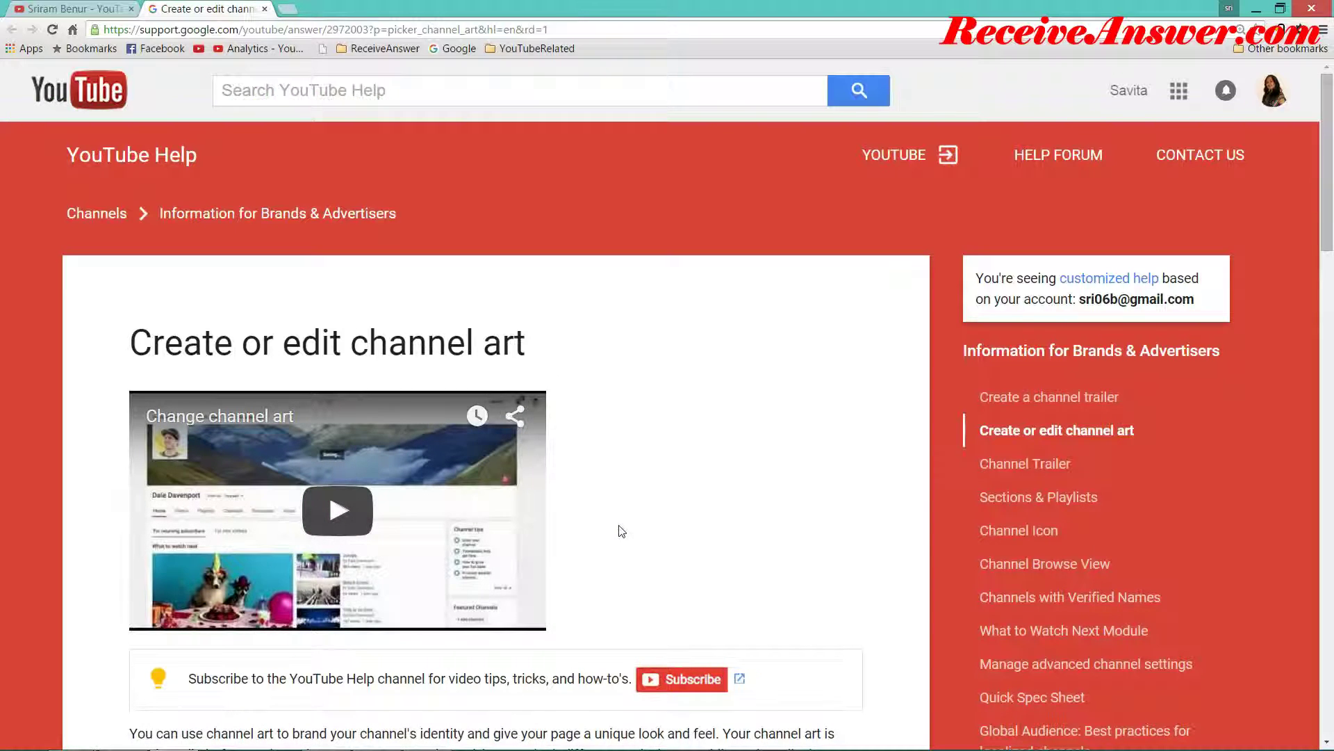
{"action": "scroll", "coordinate": [622, 531], "scroll_direction": "down", "scroll_amount": 5}
{"action": "scroll", "coordinate": [621, 531], "scroll_direction": "down", "scroll_amount": 8}
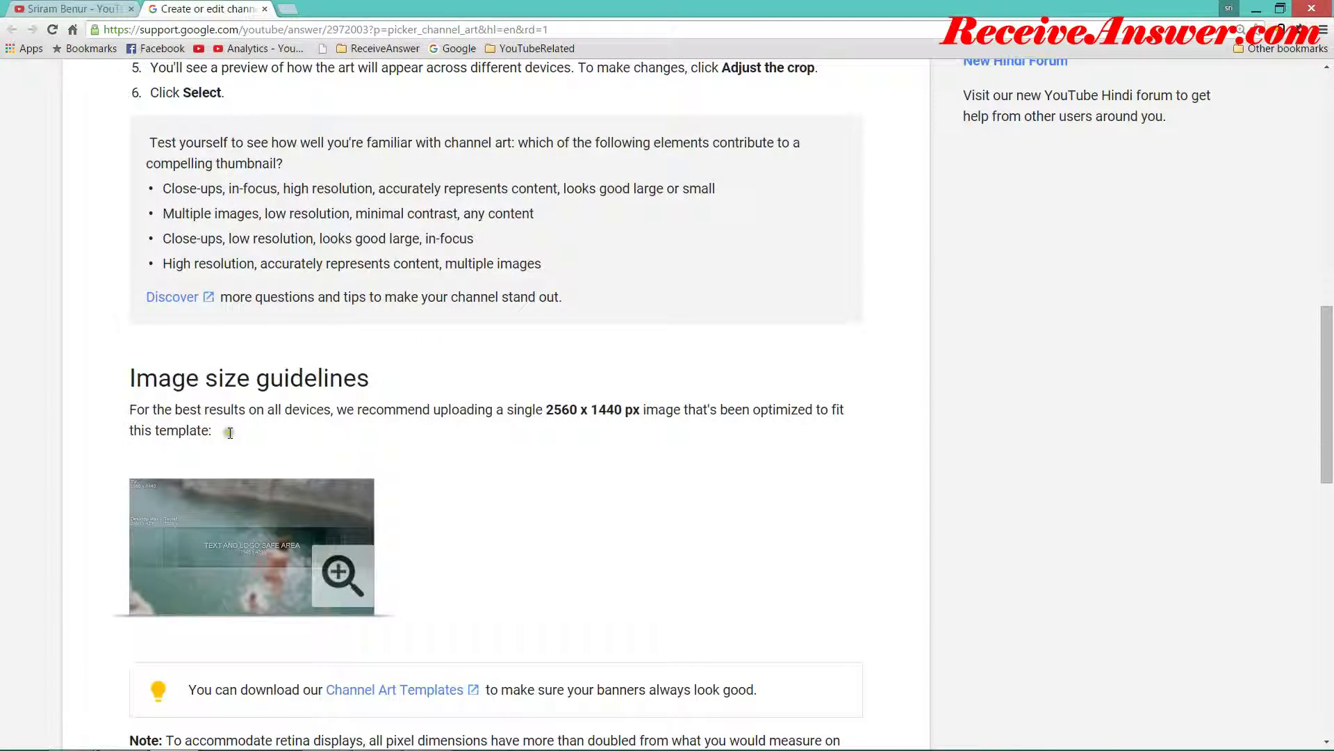
{"action": "left_click", "coordinate": [131, 375]}
{"action": "left_click_drag", "start_coordinate": [131, 376], "coordinate": [376, 382]}
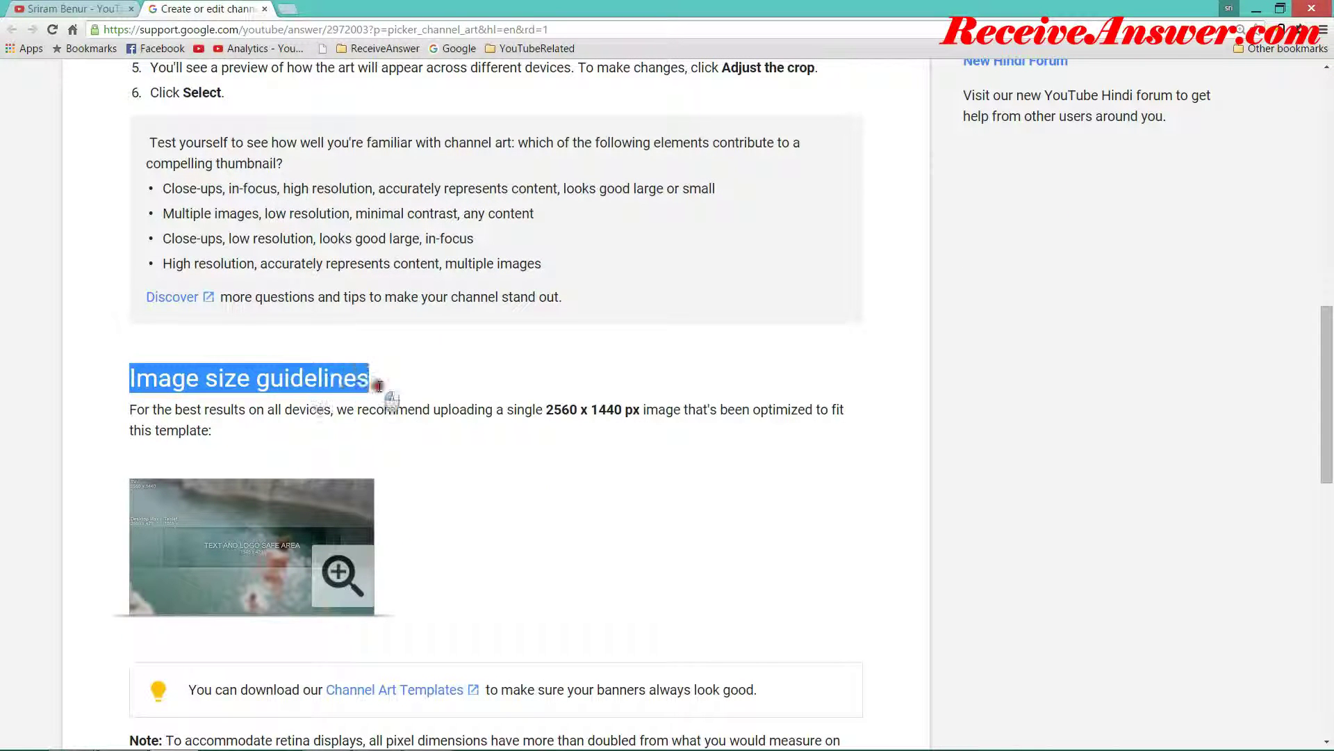
{"action": "left_click", "coordinate": [547, 410]}
{"action": "left_click_drag", "start_coordinate": [547, 409], "coordinate": [638, 409]}
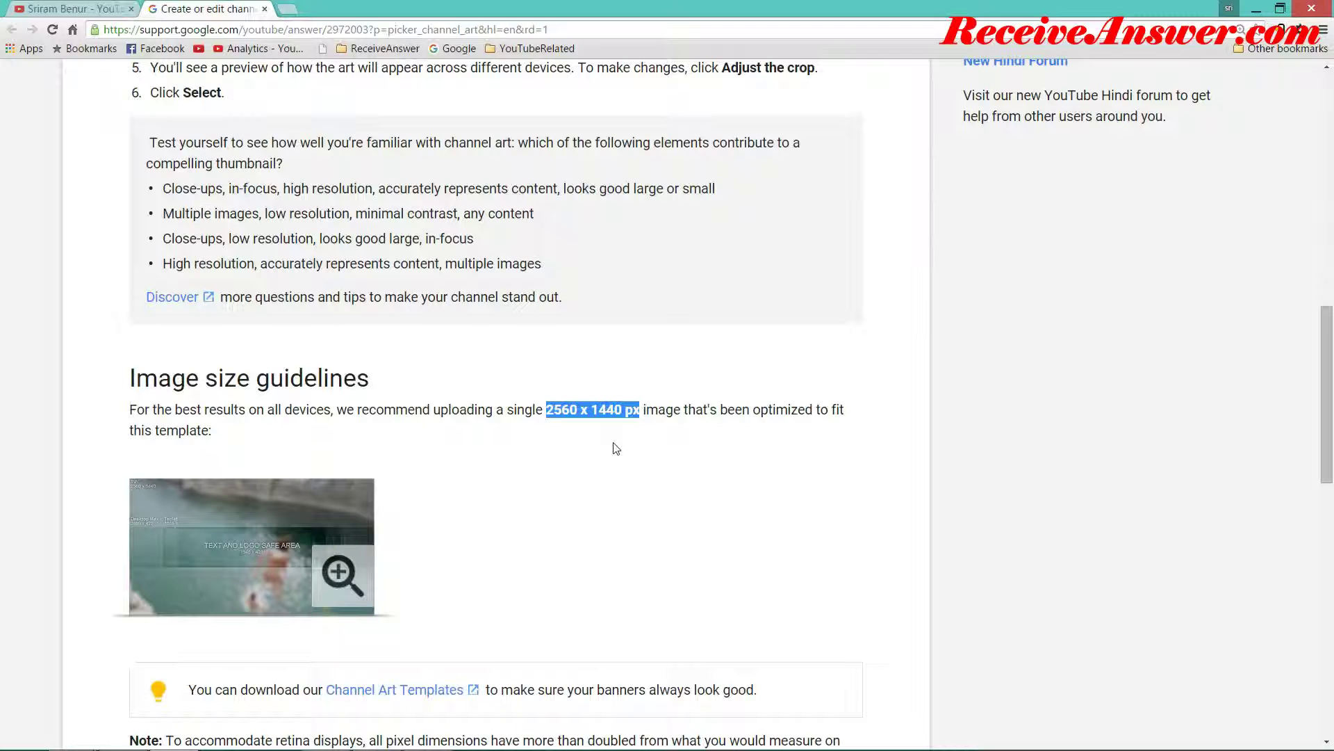
{"action": "scroll", "coordinate": [566, 506], "scroll_direction": "down", "scroll_amount": 1}
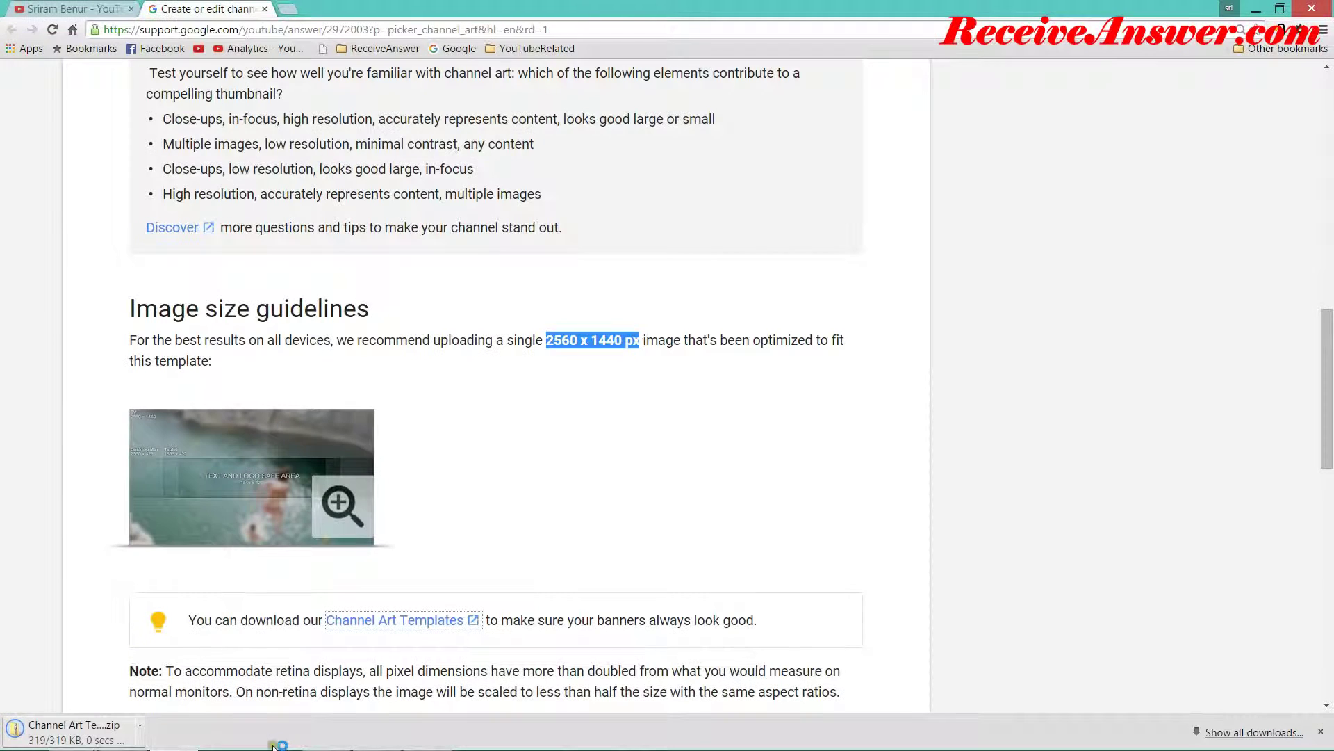
Step: Show the downloaded templates in their folder and open the Fireworks template in Photo Viewer
{"action": "left_click", "coordinate": [141, 737]}
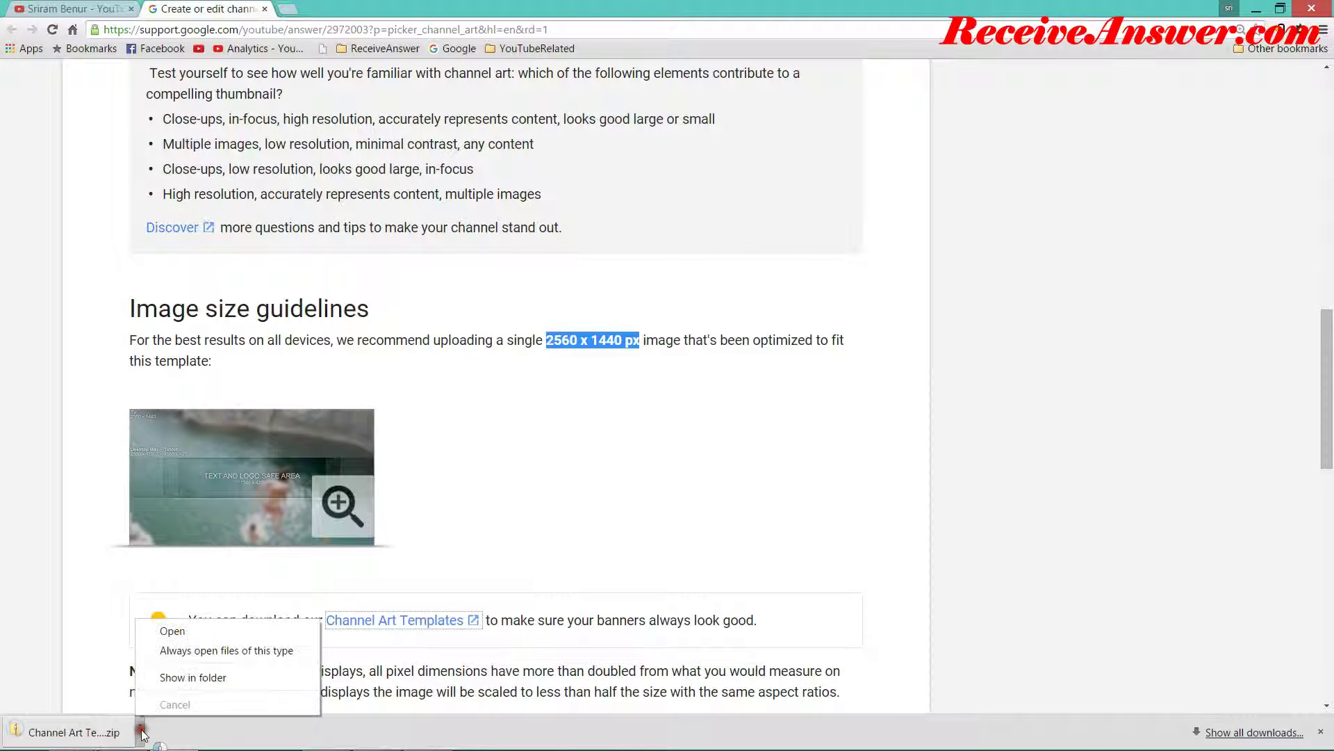
{"action": "left_click", "coordinate": [194, 684]}
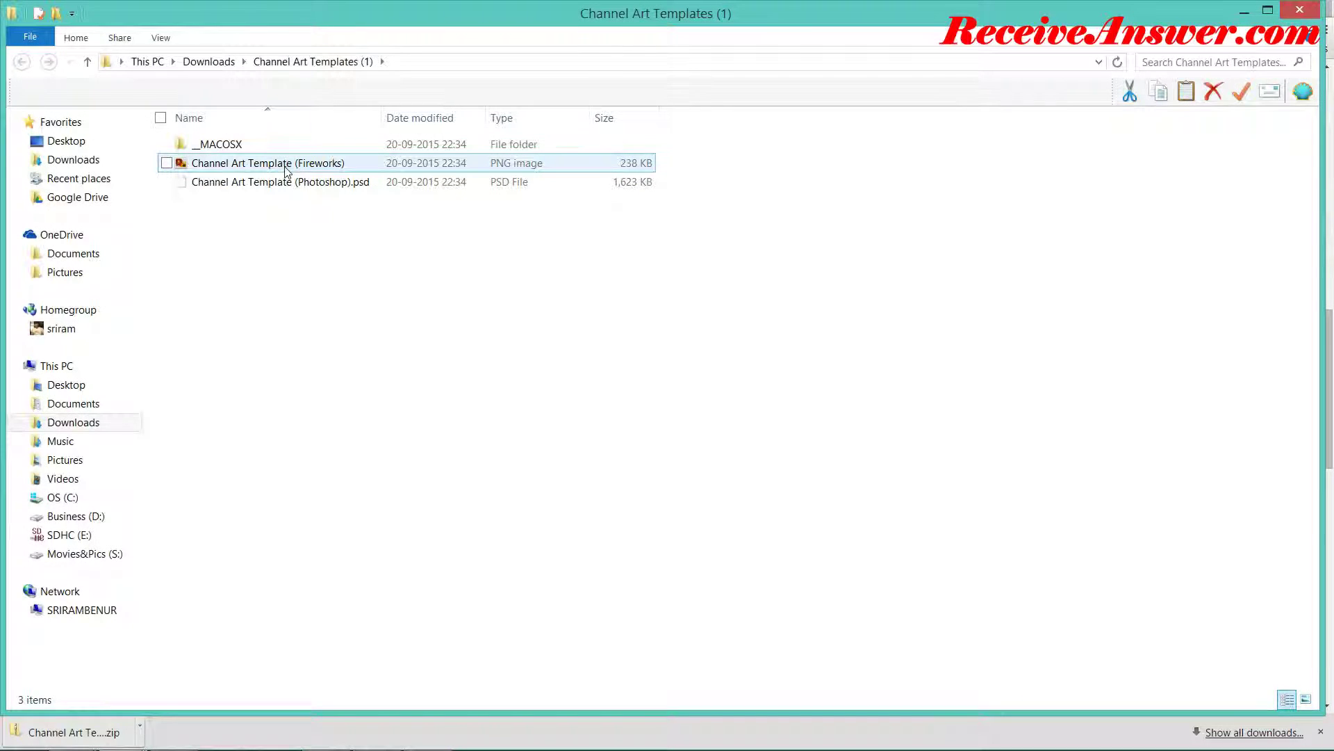
{"action": "left_click", "coordinate": [286, 170]}
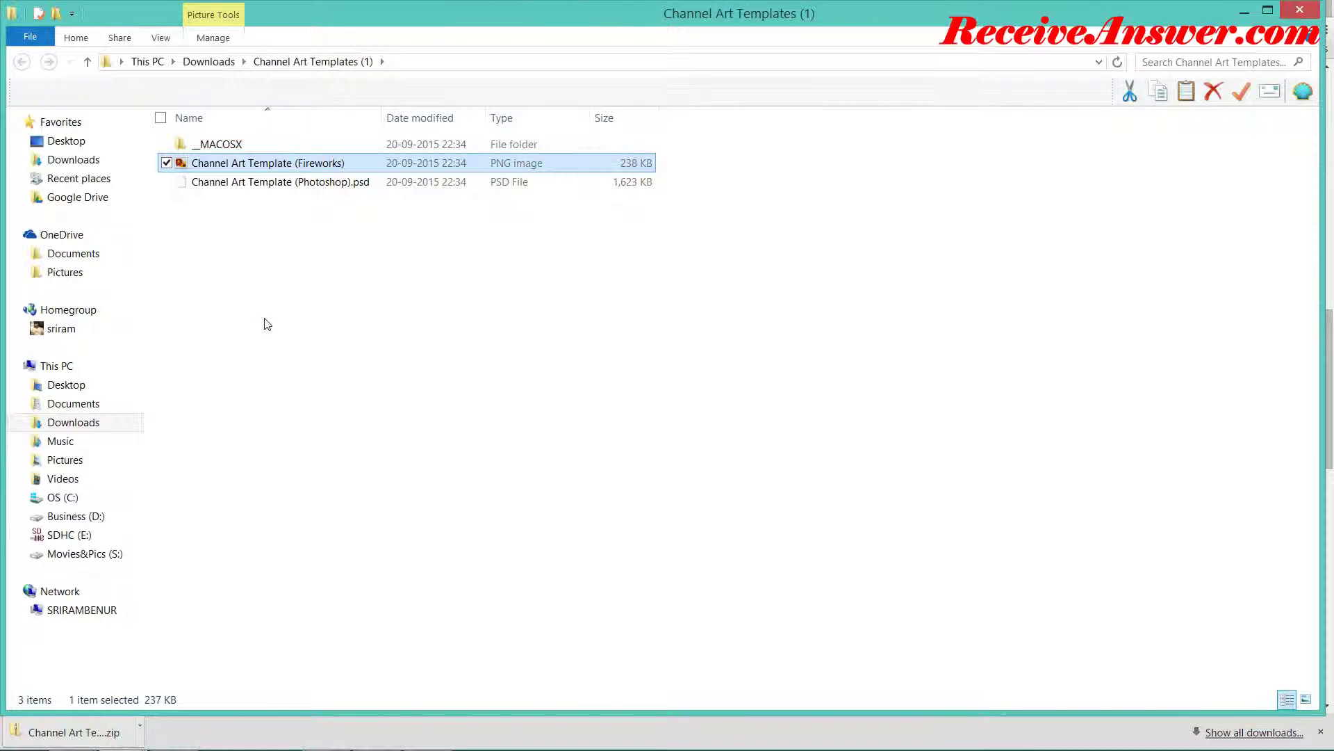
{"action": "double_click", "coordinate": [195, 167]}
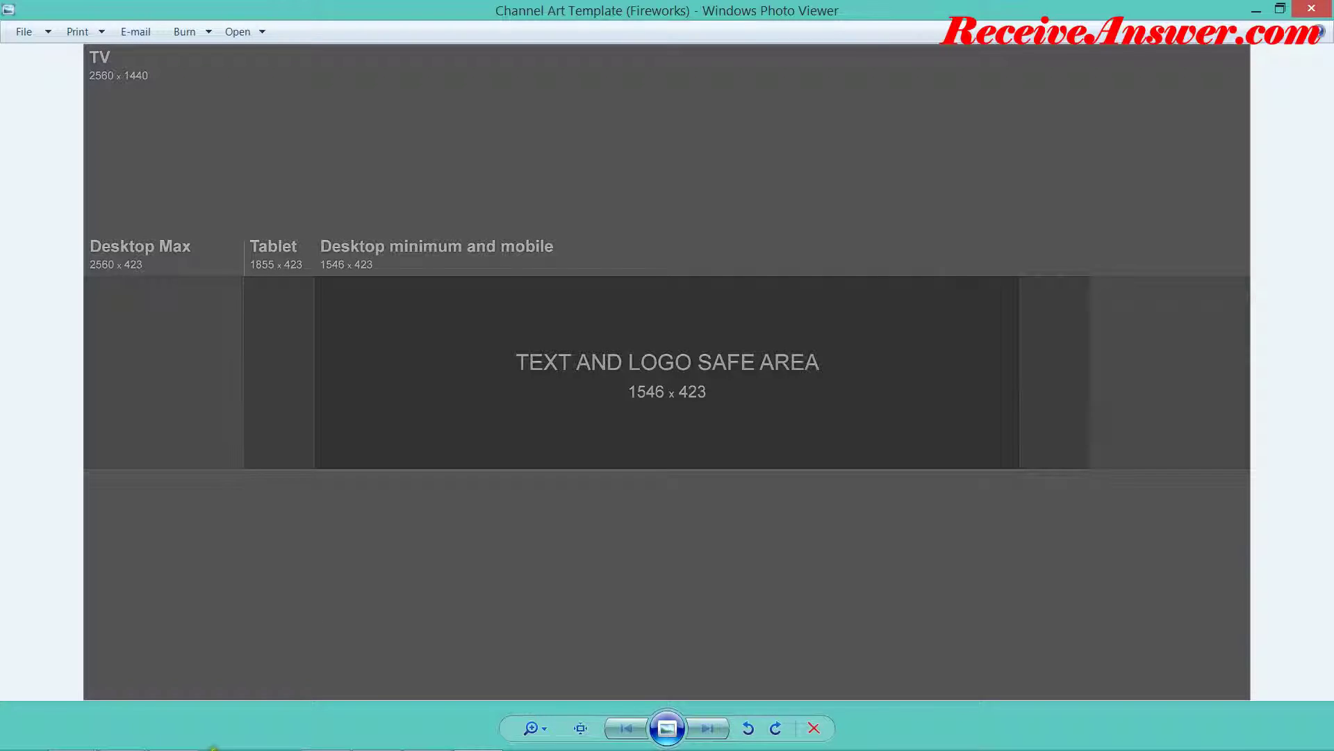
Step: Load photoscape.org and highlight its free-of-charge, Combine and Animated GIF feature lines
{"action": "left_click", "coordinate": [158, 743]}
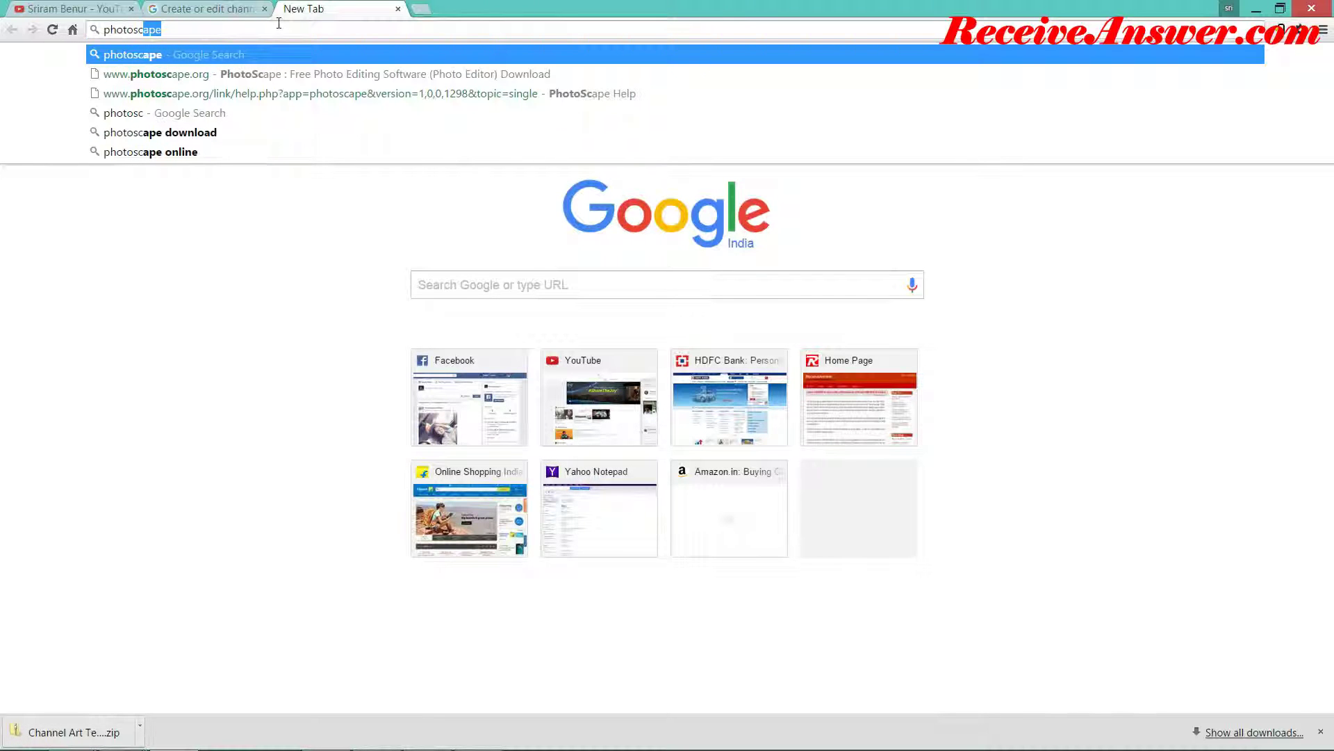
{"action": "key", "text": "Down"}
{"action": "key", "text": "Return"}
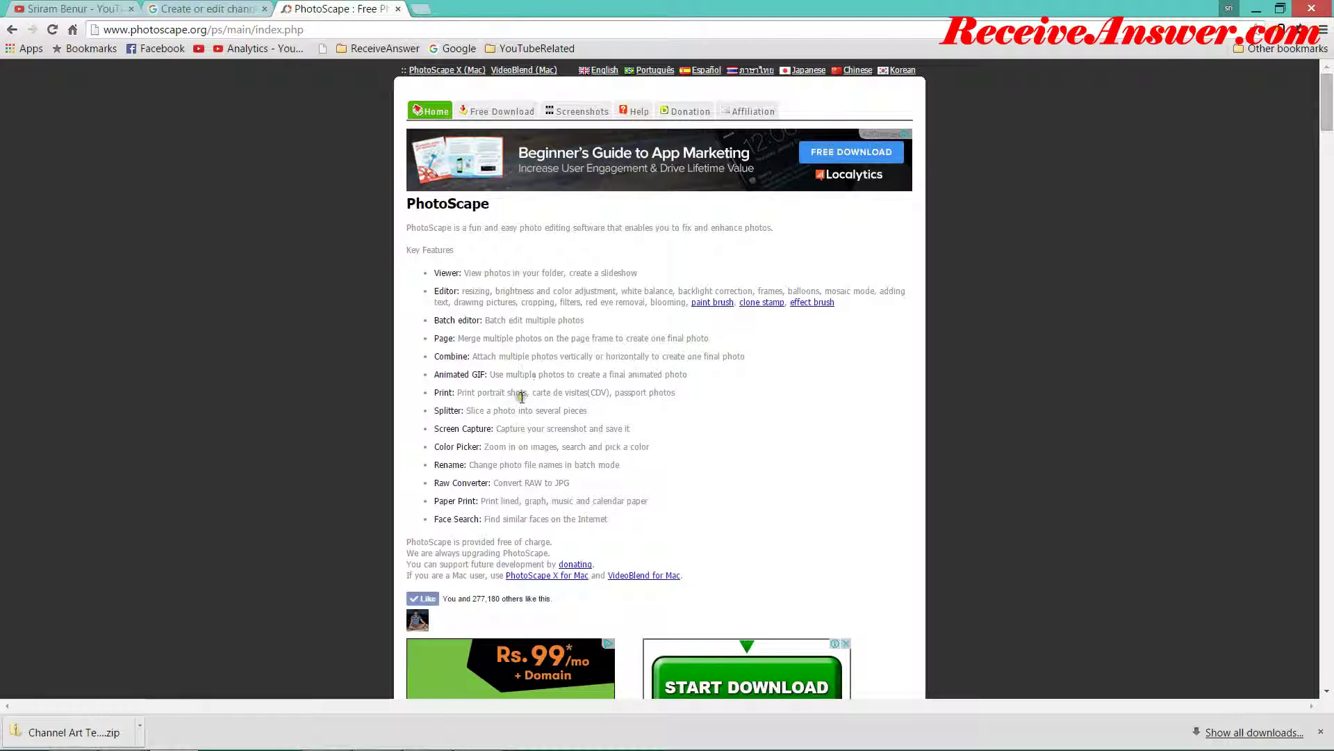
{"action": "left_click_drag", "start_coordinate": [416, 543], "coordinate": [554, 544]}
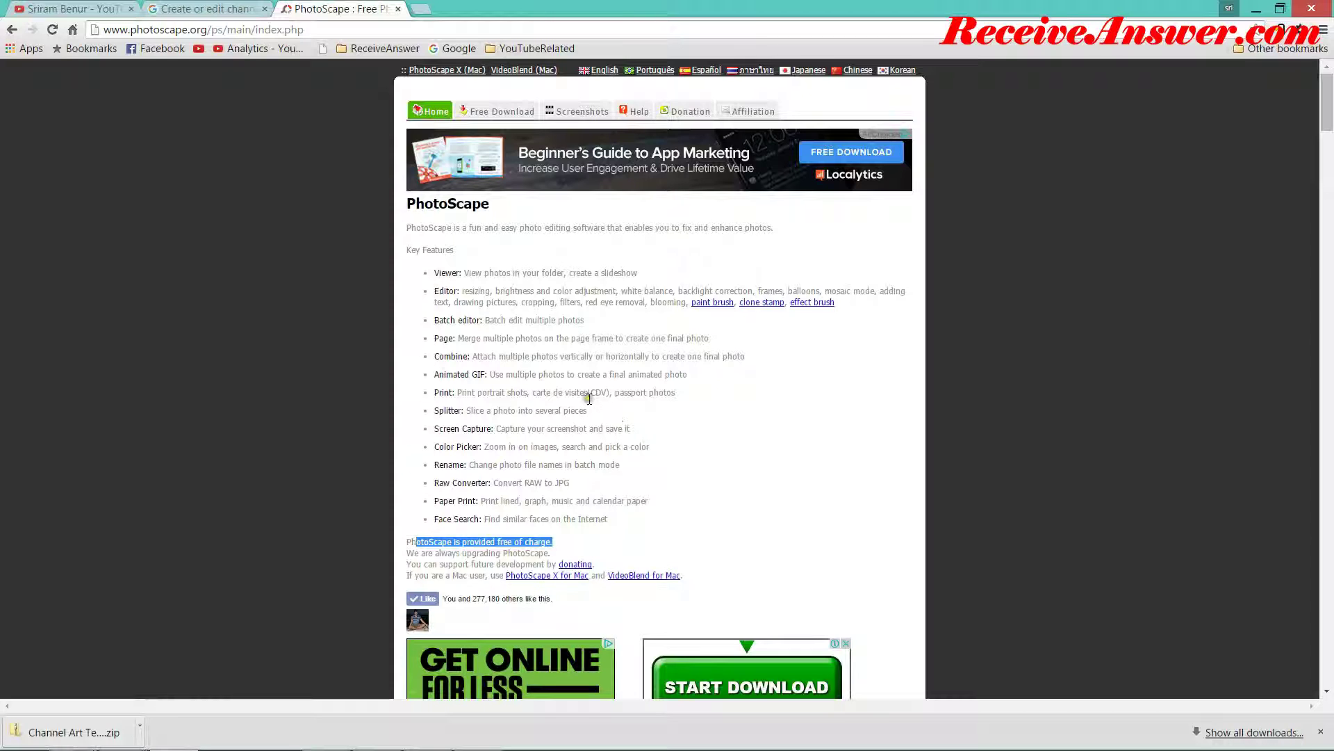
{"action": "left_click_drag", "start_coordinate": [440, 356], "coordinate": [560, 357]}
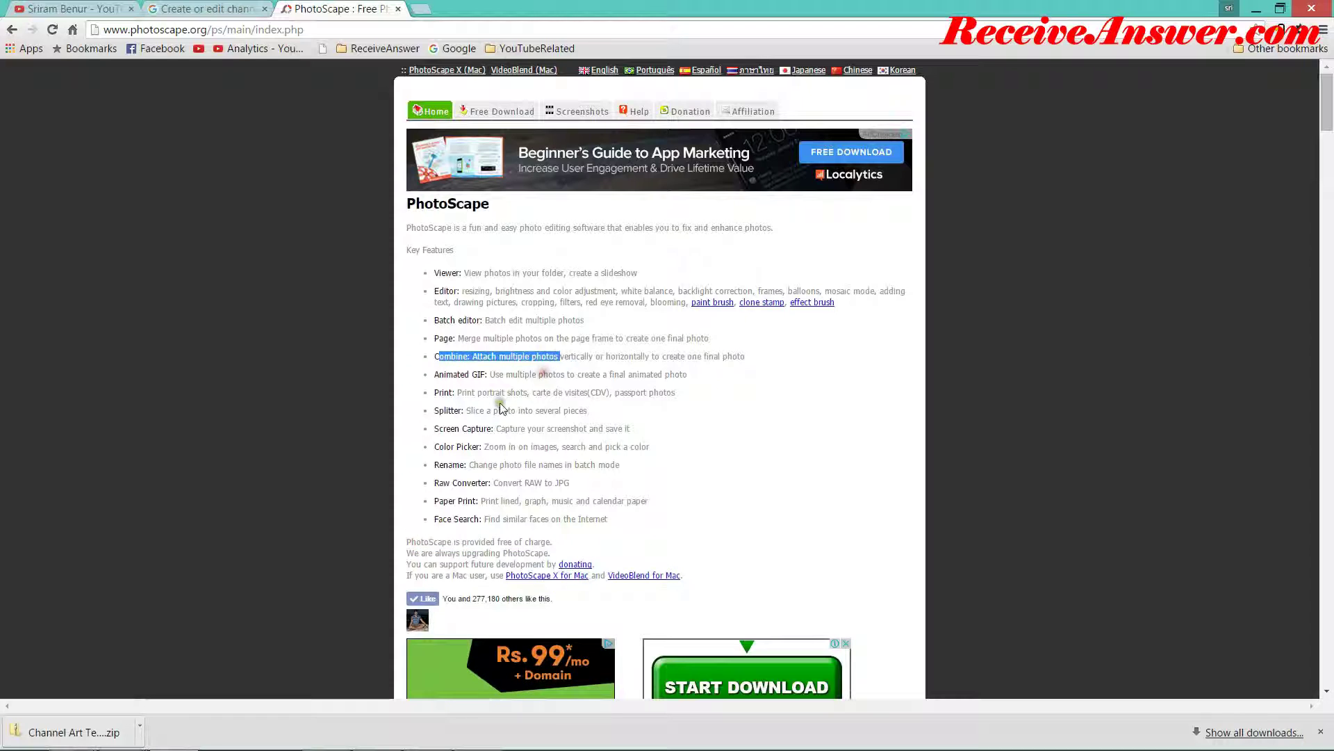
{"action": "left_click_drag", "start_coordinate": [437, 374], "coordinate": [554, 375]}
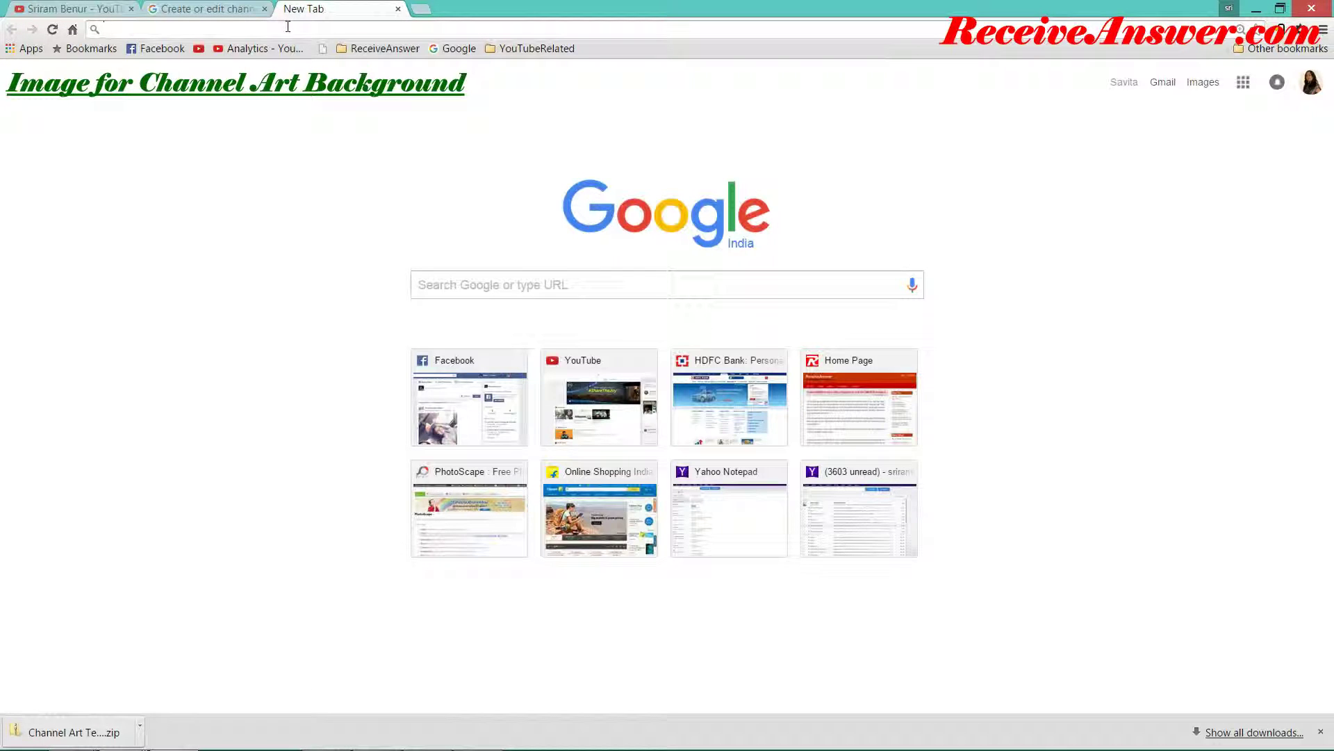
Step: Search Google Images for 'background image money increase'
{"action": "left_click", "coordinate": [439, 276]}
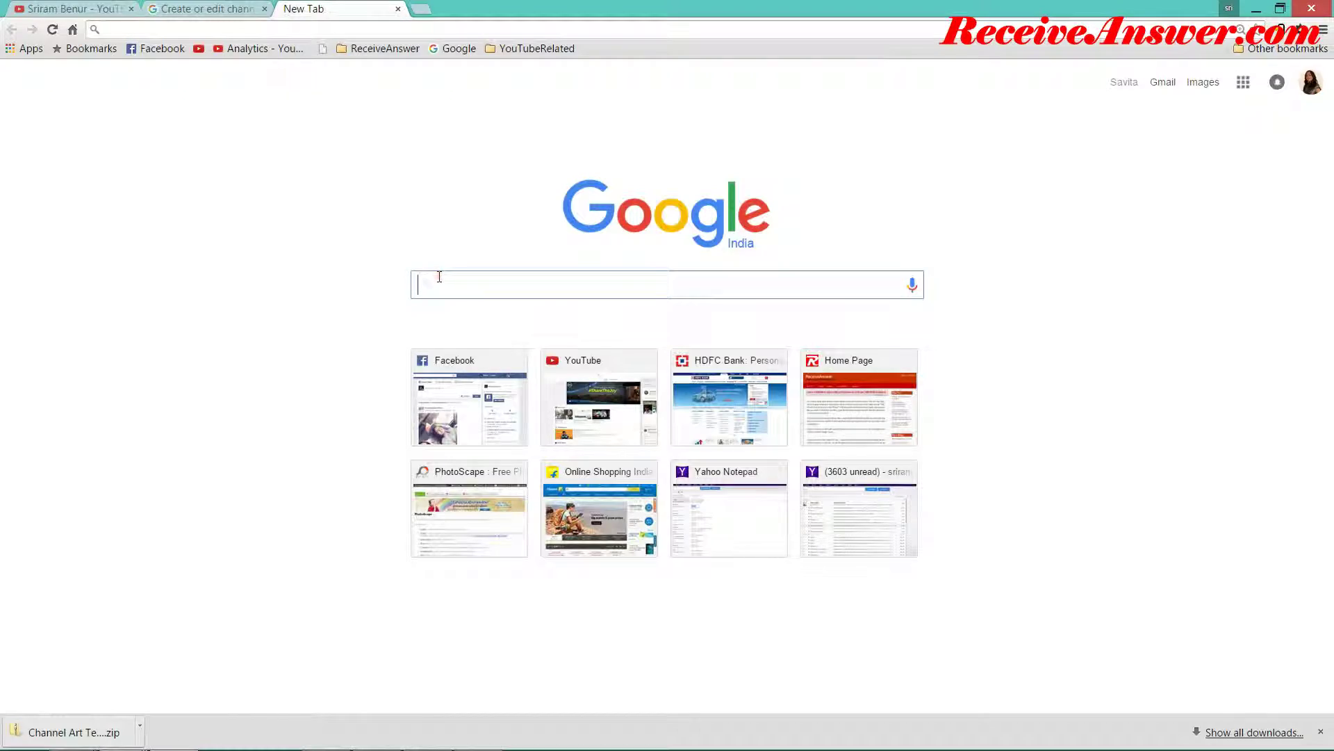
{"action": "type", "text": "background image money increase"}
{"action": "key", "text": "Return"}
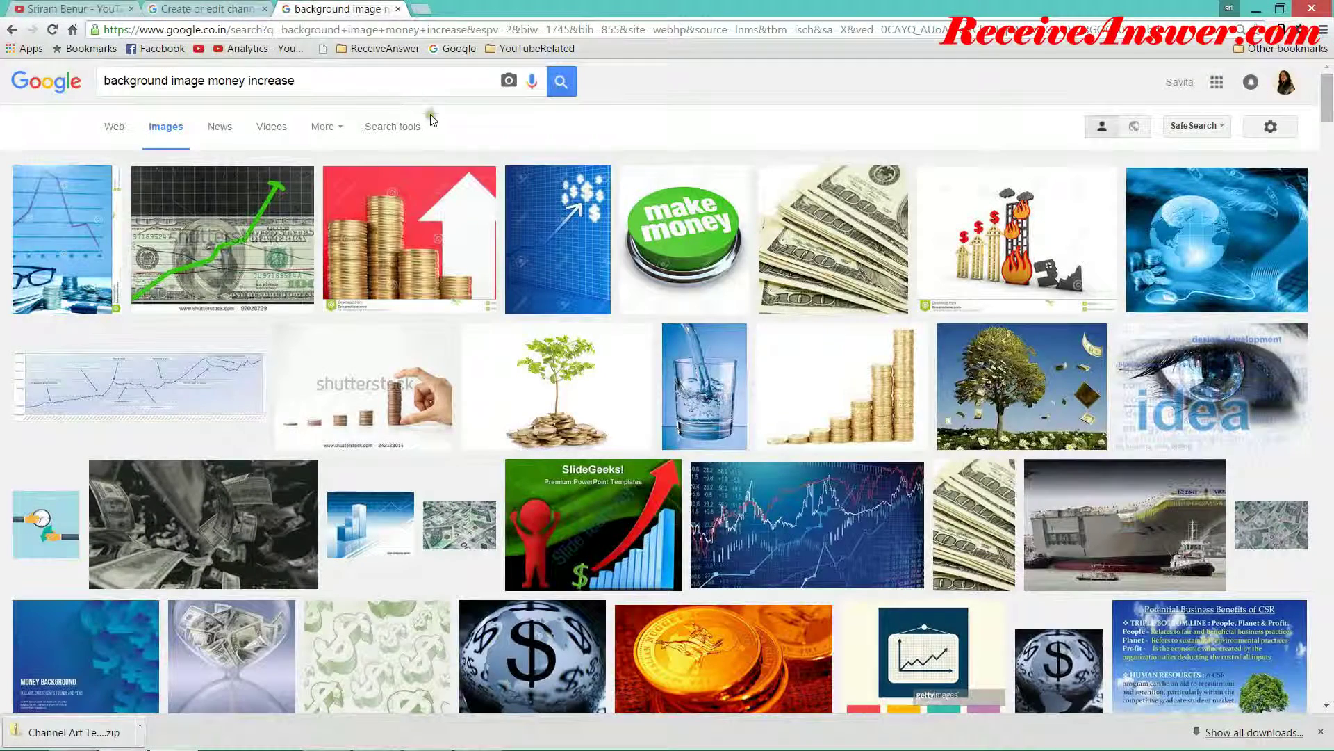
Step: Restrict the results to images larger than 1024×768 through Advanced Image Search
{"action": "left_click", "coordinate": [1271, 127]}
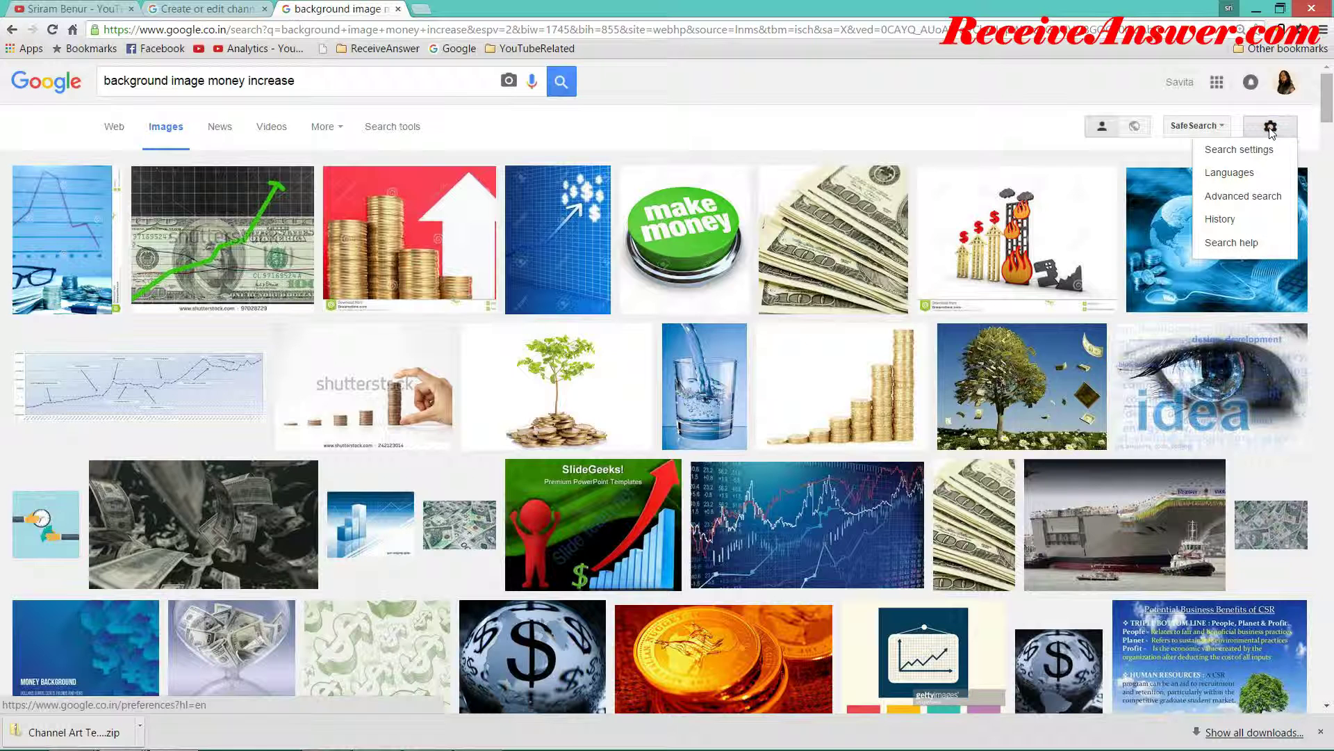
{"action": "left_click", "coordinate": [1240, 198]}
{"action": "left_click", "coordinate": [334, 457]}
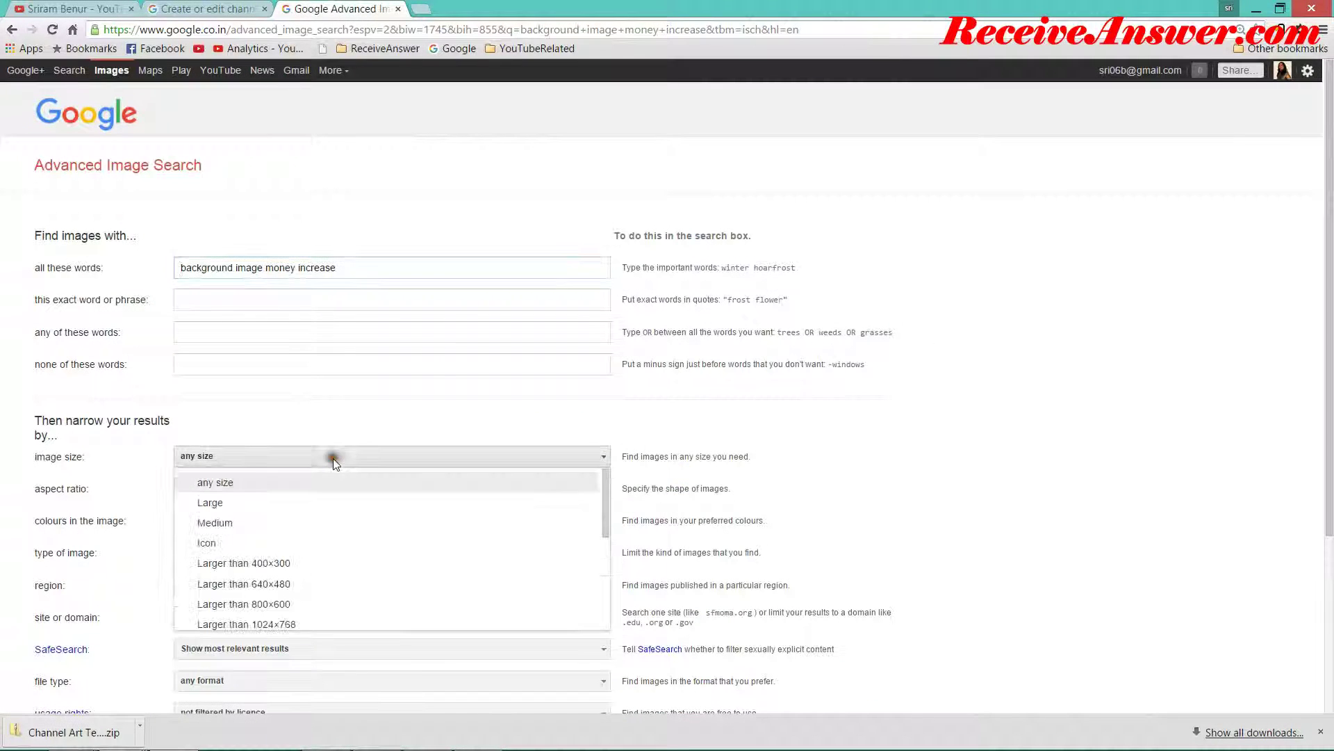
{"action": "left_click", "coordinate": [281, 625]}
{"action": "scroll", "coordinate": [420, 487], "scroll_direction": "down", "scroll_amount": 3}
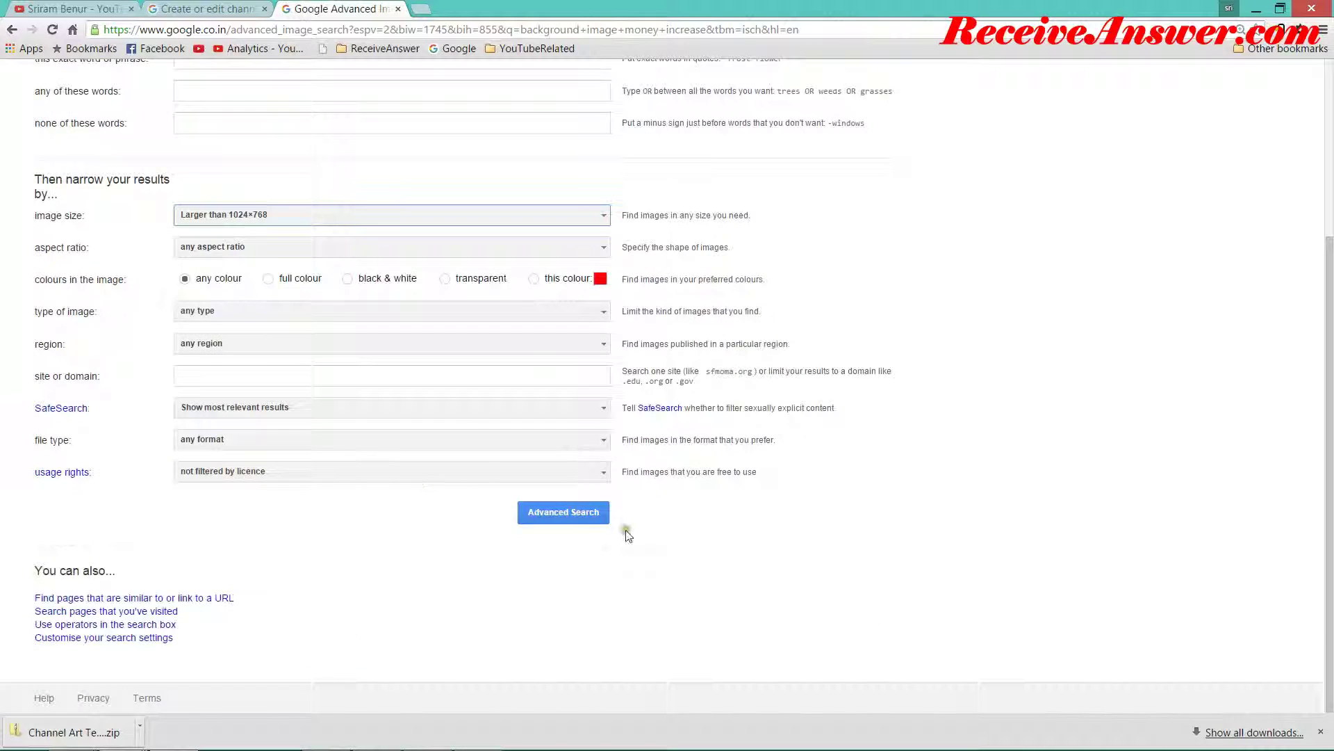
{"action": "left_click", "coordinate": [571, 517]}
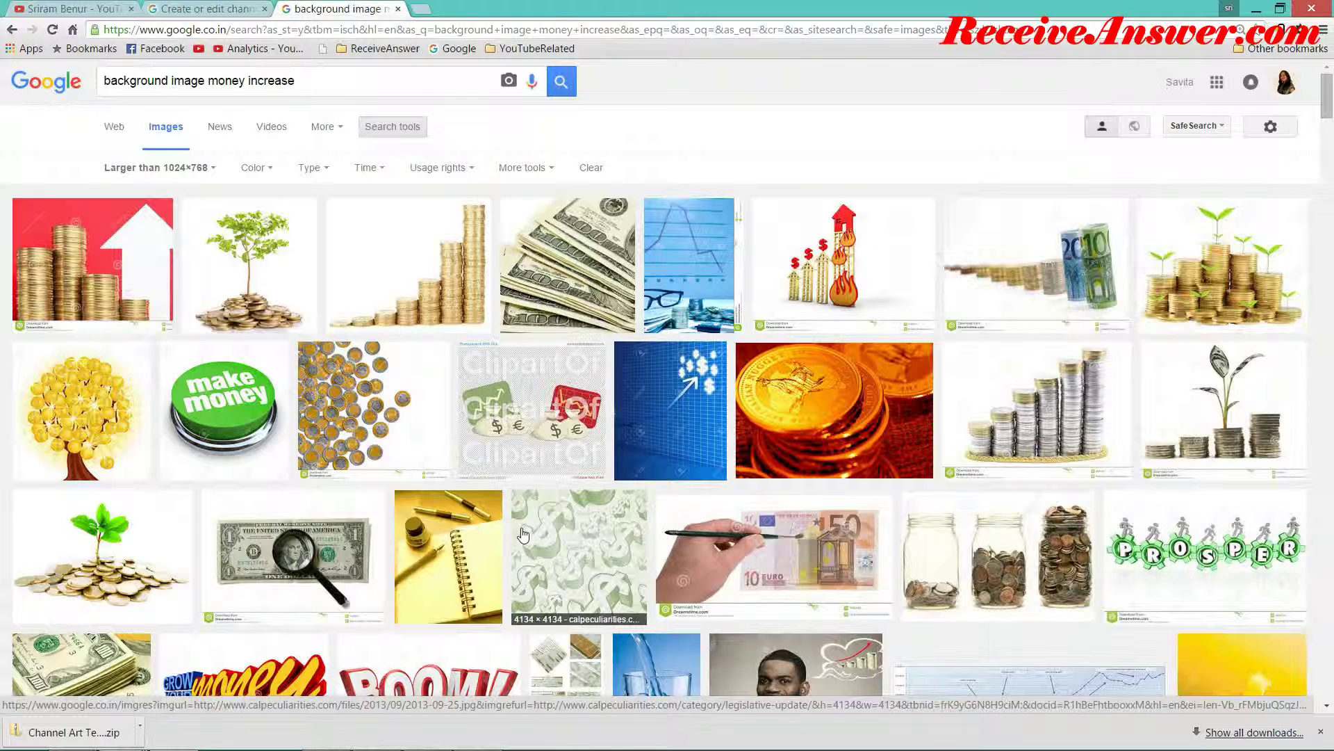
Step: Briefly bring the Fireworks template image back into view, then minimize it
{"action": "mouse_move", "coordinate": [393, 743]}
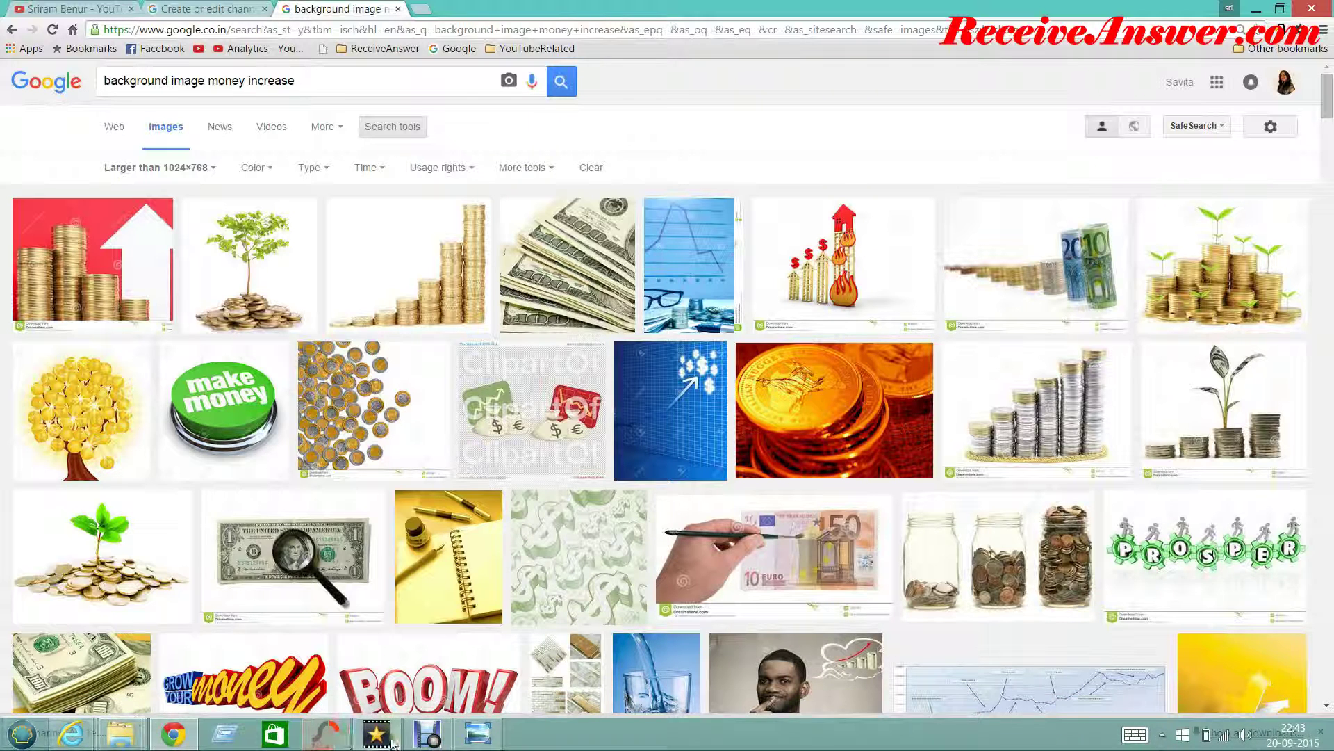
{"action": "left_click", "coordinate": [478, 734]}
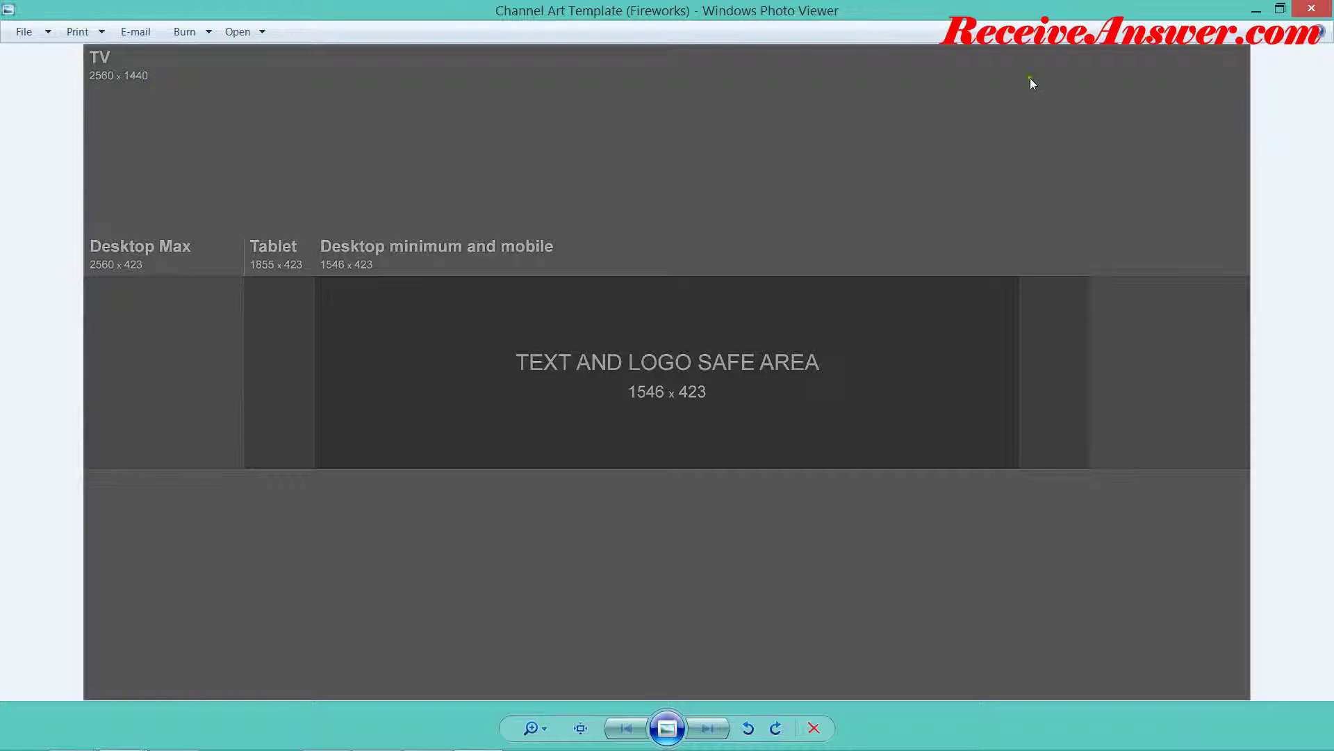
{"action": "left_click", "coordinate": [1255, 10]}
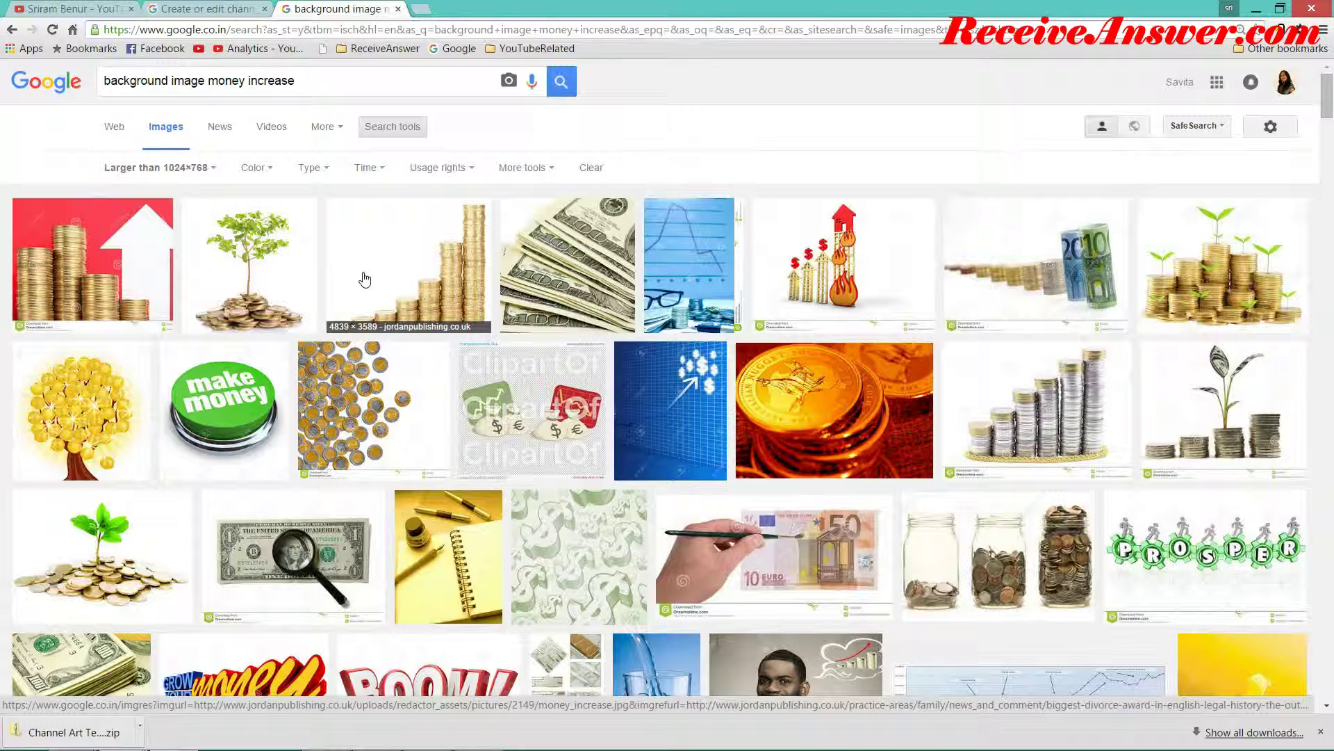
Step: Save the full-size coin-stacks image to disk as money_increase.jpg
{"action": "left_click", "coordinate": [392, 276]}
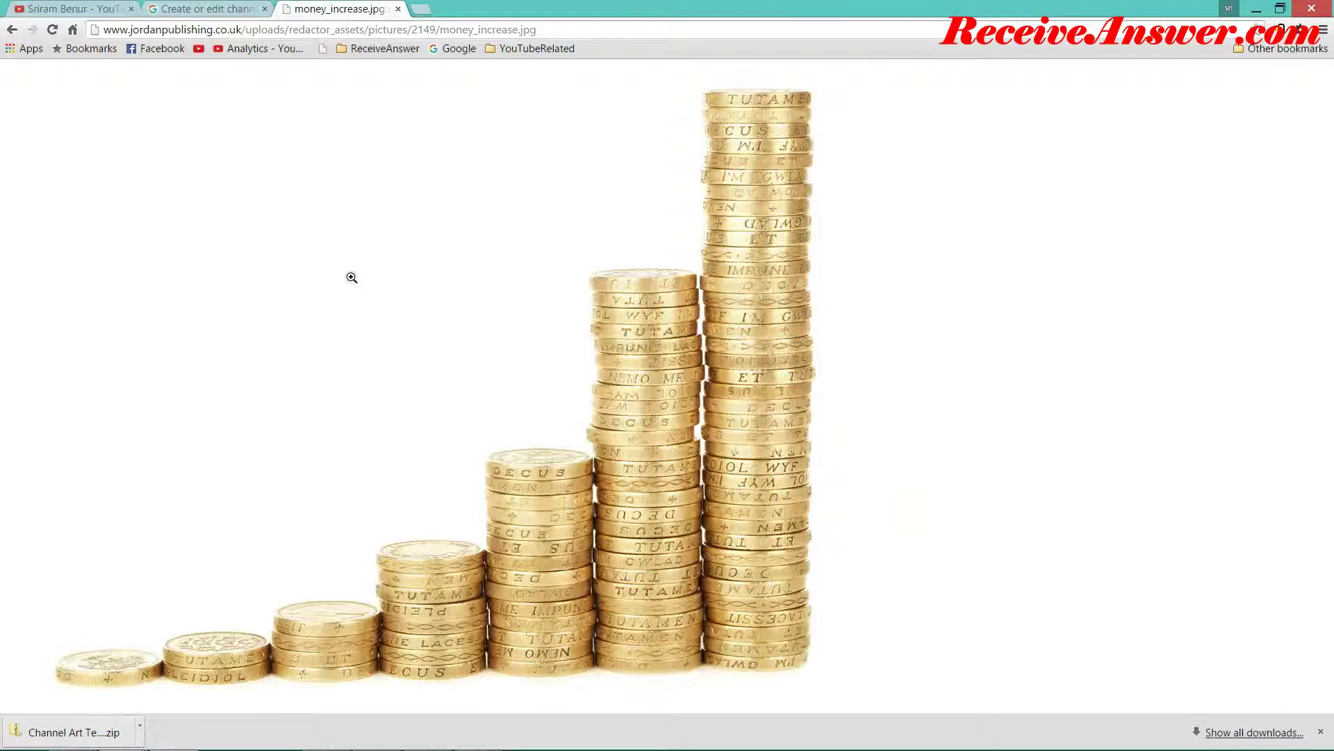
{"action": "right_click", "coordinate": [347, 268]}
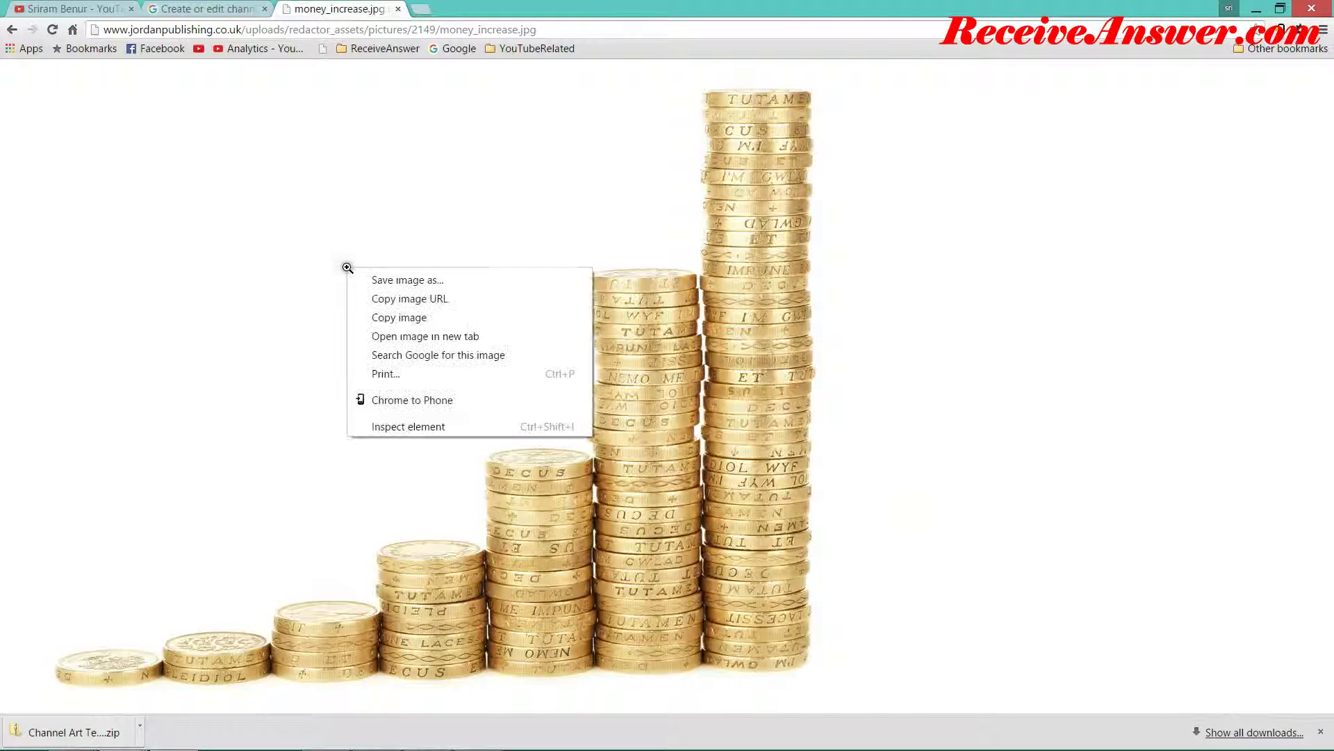
{"action": "left_click", "coordinate": [420, 281]}
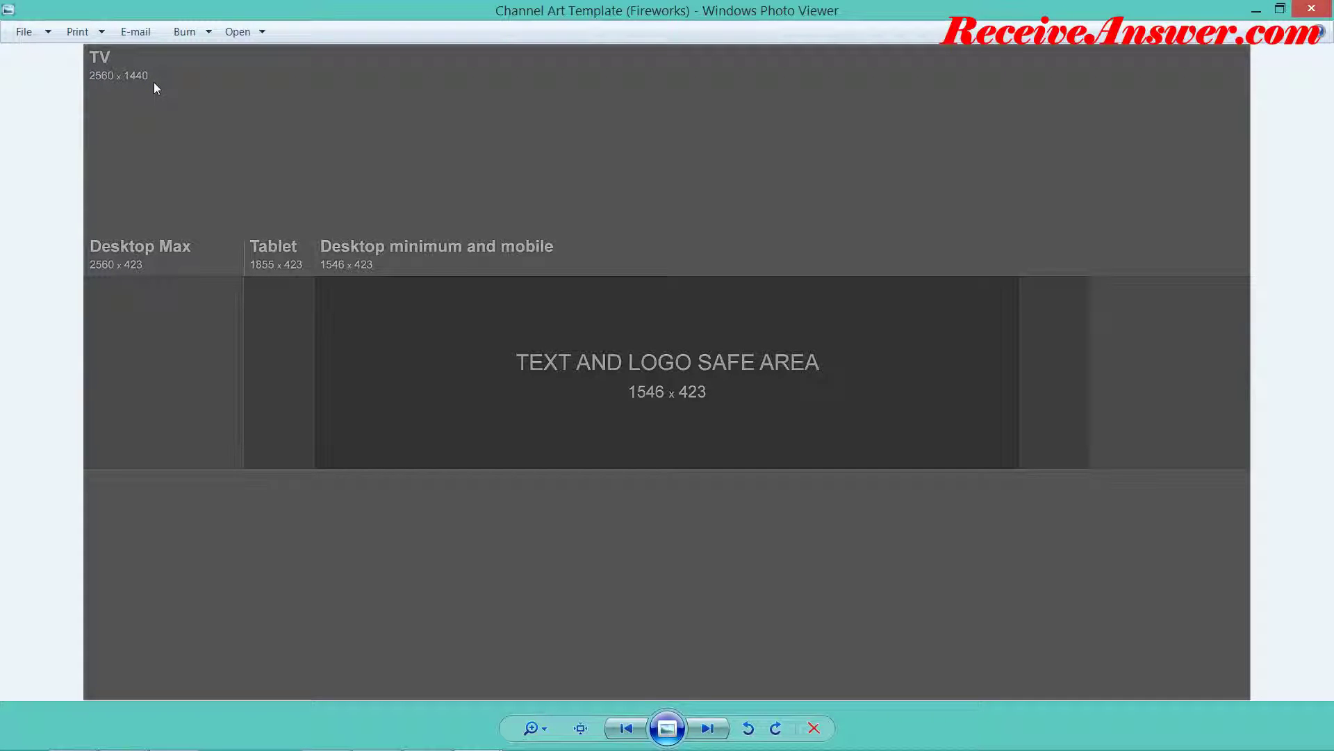
Step: Inspect money_increase.jpg's file properties and details in CreateChannelArt, then cancel
{"action": "left_click", "coordinate": [1256, 9]}
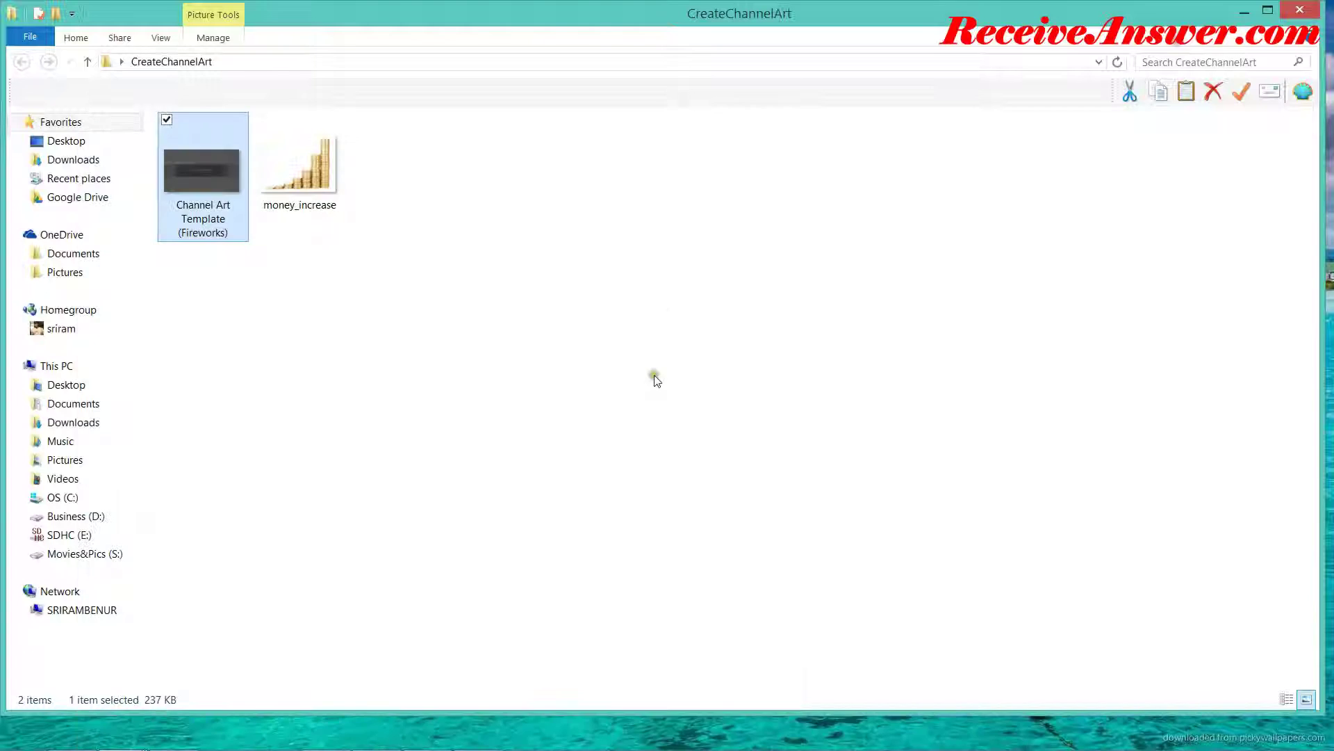
{"action": "left_click", "coordinate": [321, 186]}
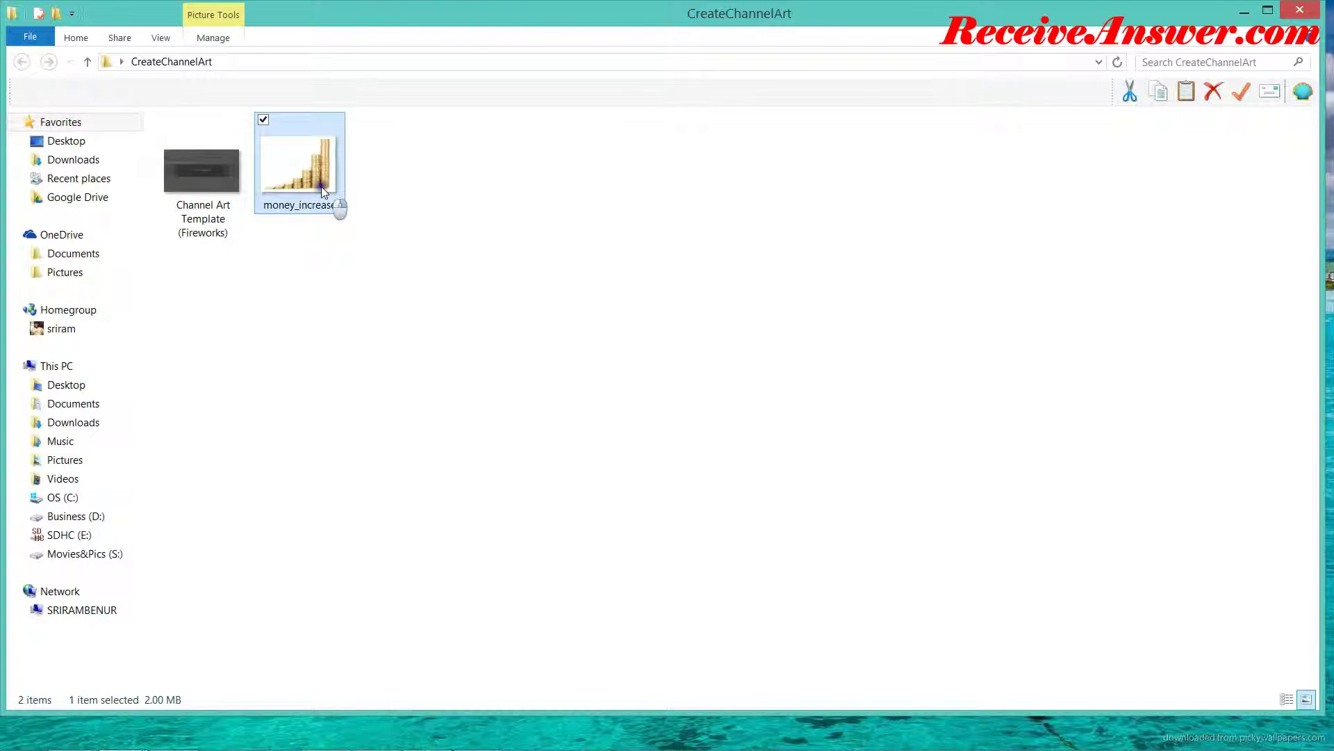
{"action": "right_click", "coordinate": [321, 186]}
{"action": "left_click", "coordinate": [194, 532]}
{"action": "key", "text": "ctrl+shift+Tab"}
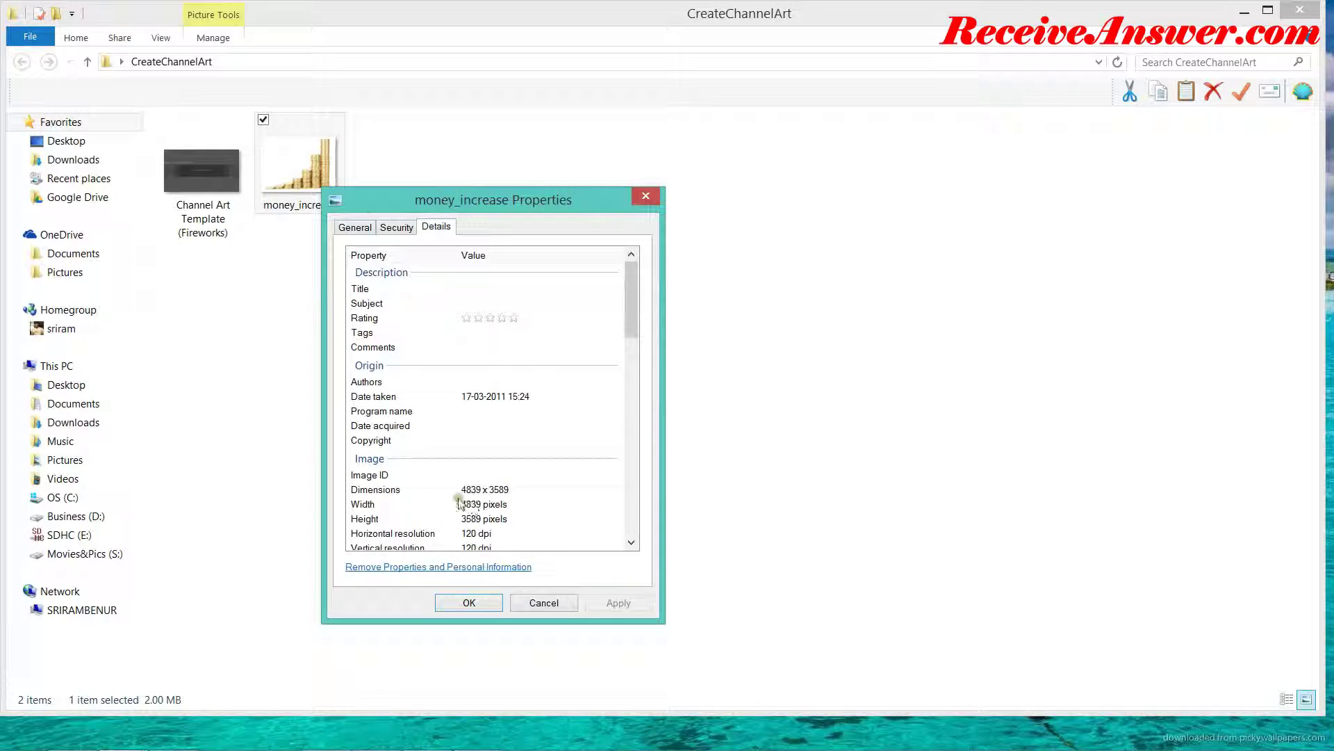
{"action": "left_click", "coordinate": [546, 603]}
Step: Open money_increase.jpg in Paint with the Resize and Skew dialog showing
{"action": "right_click", "coordinate": [303, 168]}
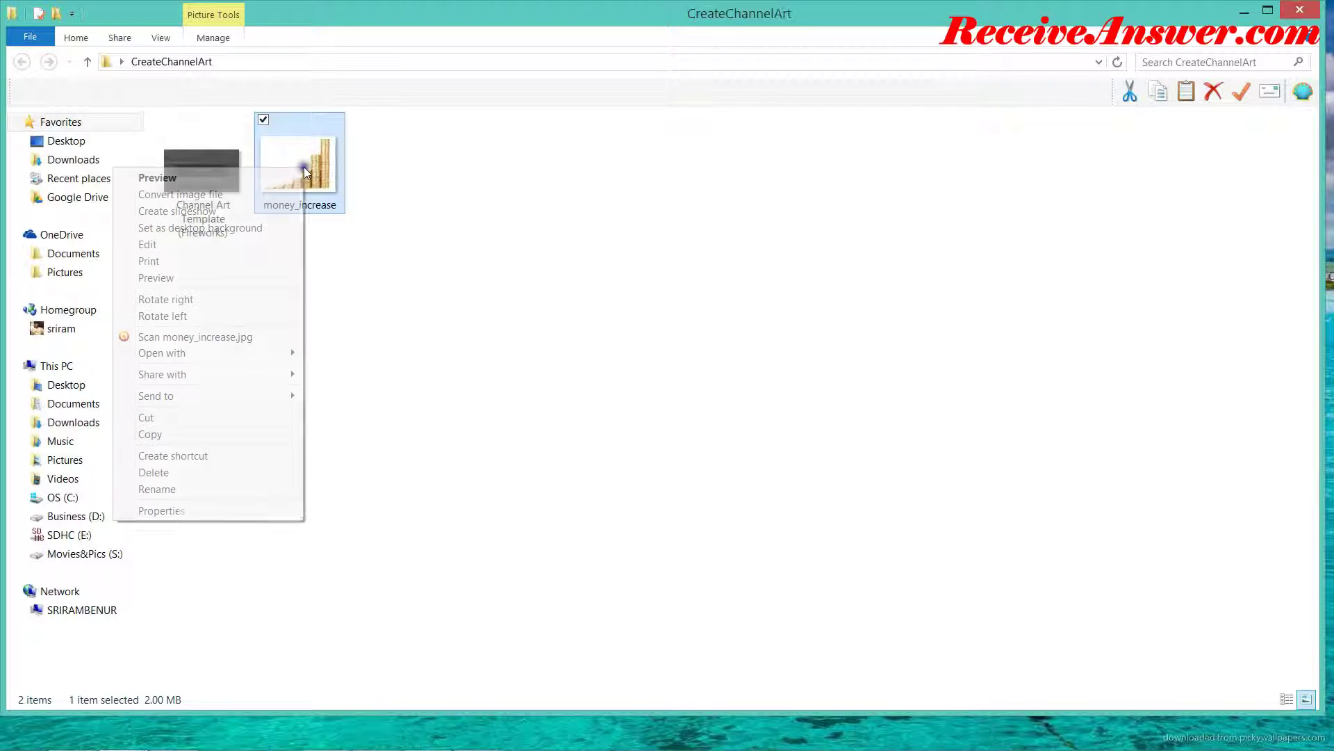
{"action": "mouse_move", "coordinate": [199, 353]}
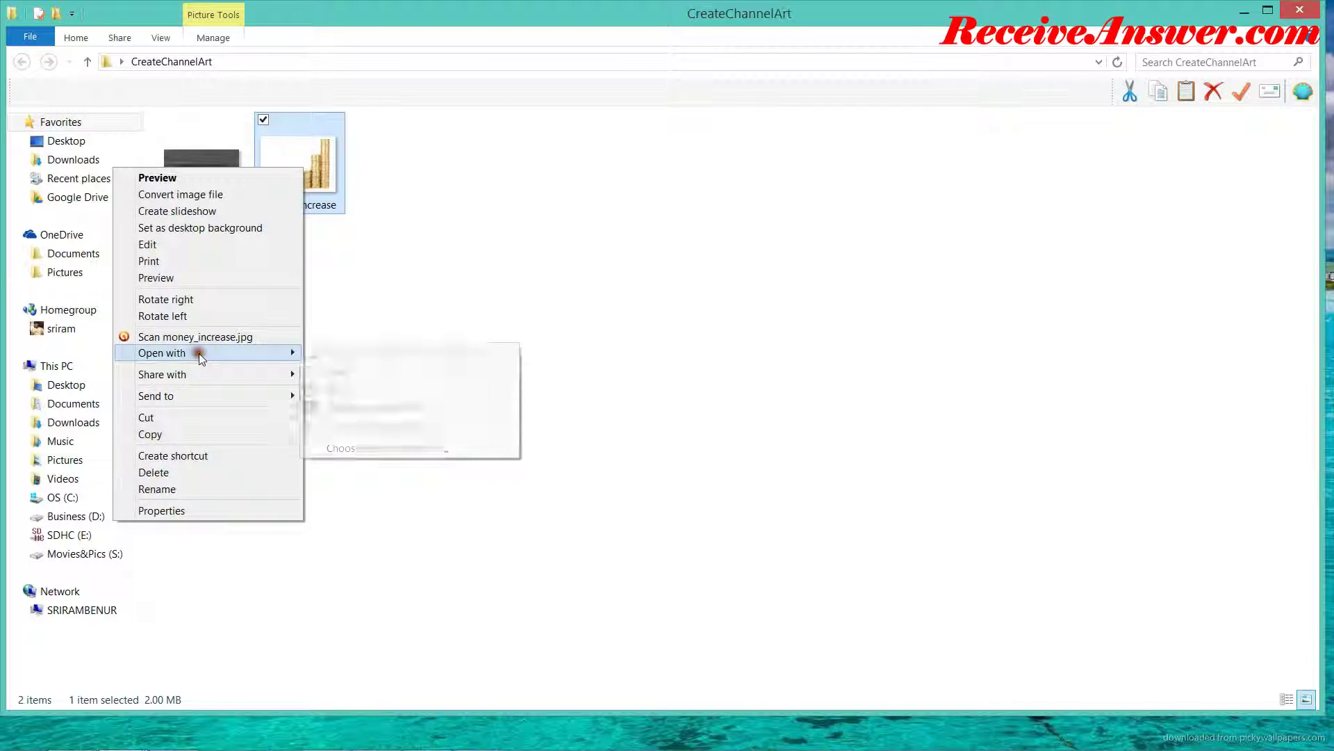
{"action": "left_click", "coordinate": [310, 370]}
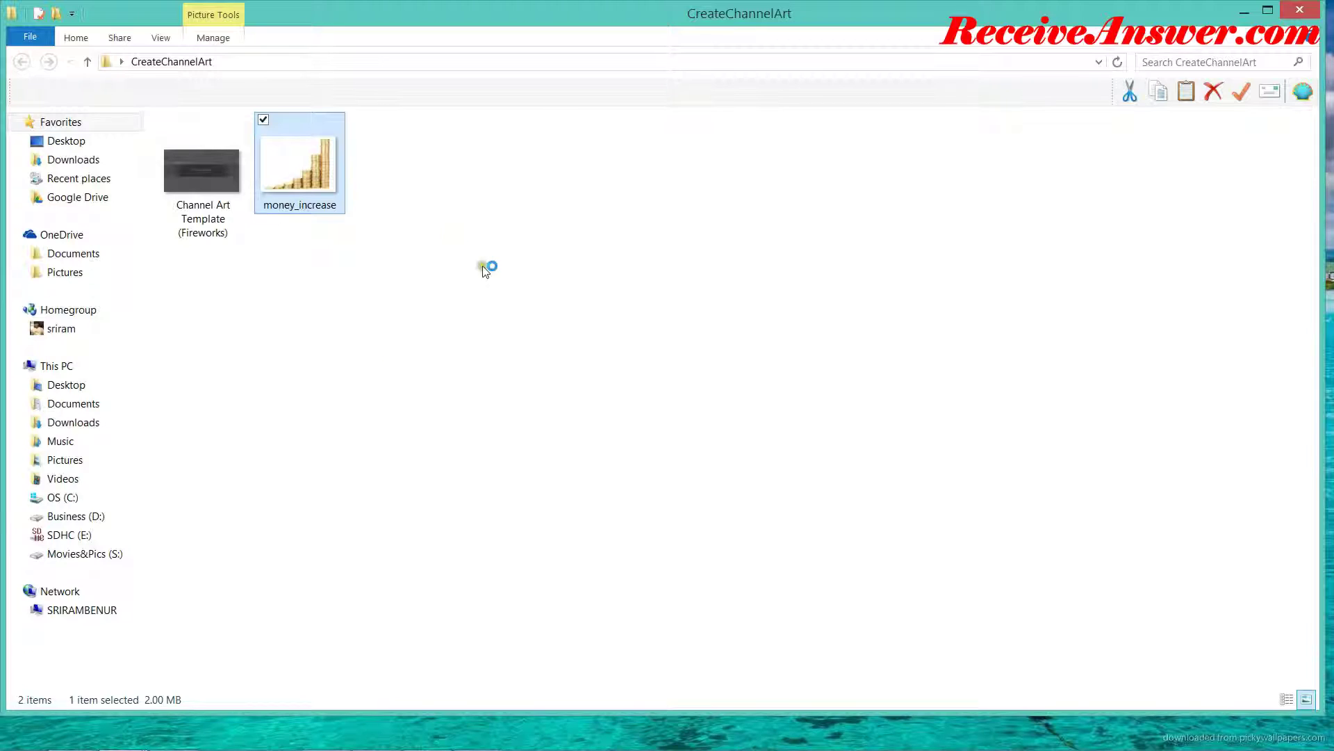
{"action": "left_click", "coordinate": [144, 73]}
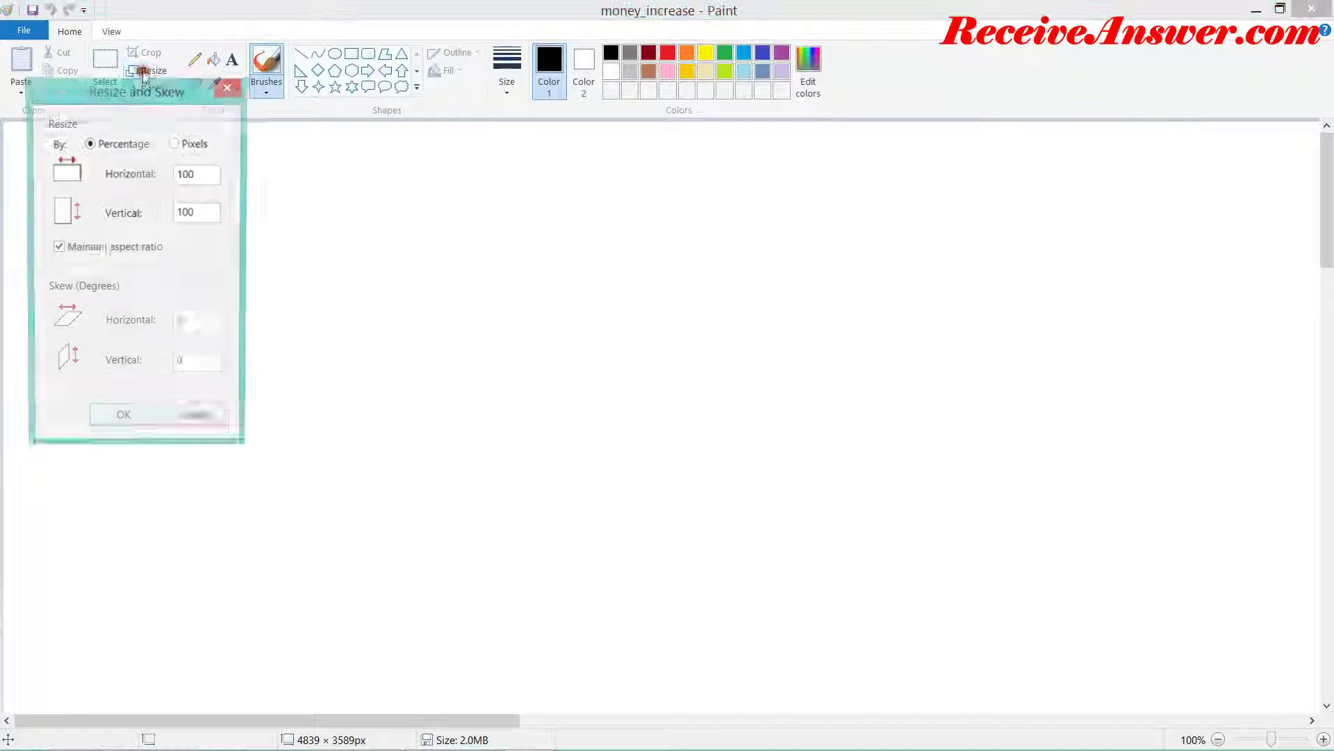
Step: Resize the image to 2560 × 1440 pixels with Maintain aspect ratio unticked
{"action": "left_click", "coordinate": [175, 143]}
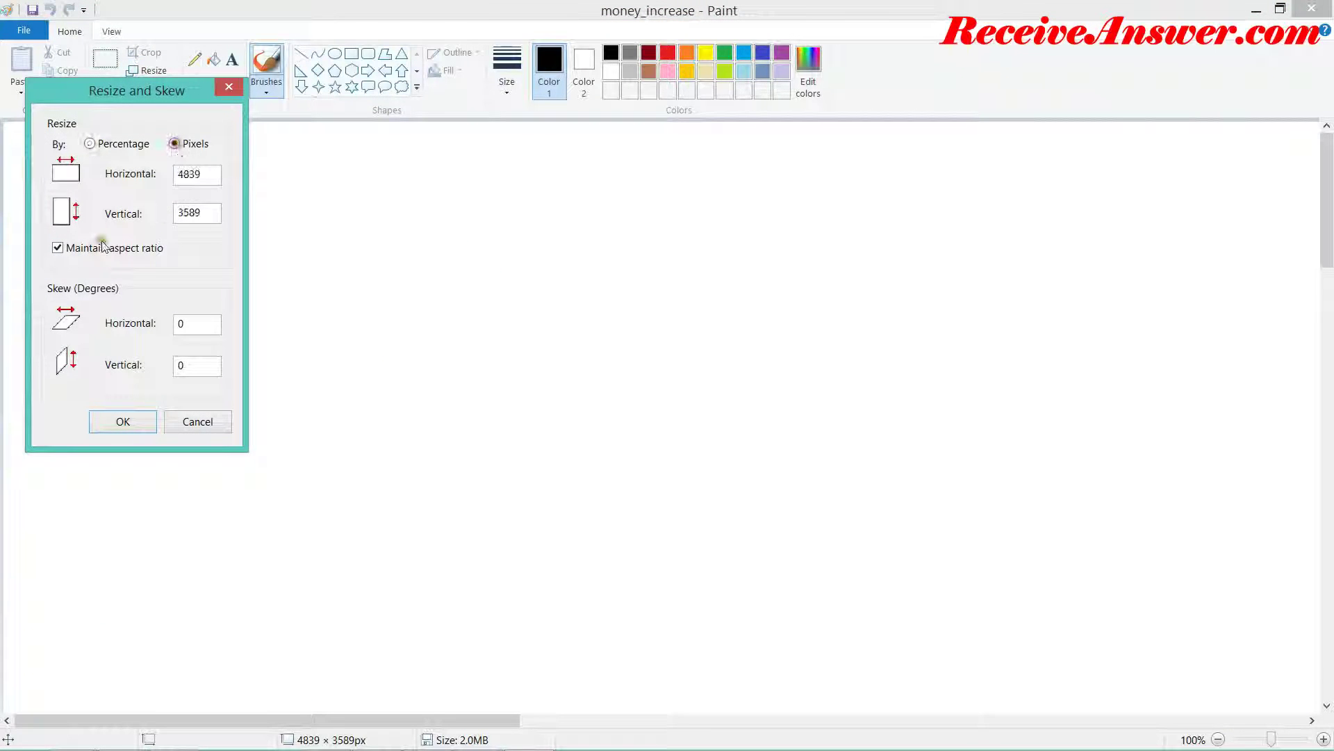
{"action": "left_click", "coordinate": [58, 248]}
{"action": "double_click", "coordinate": [174, 173]}
{"action": "type", "text": "2560"}
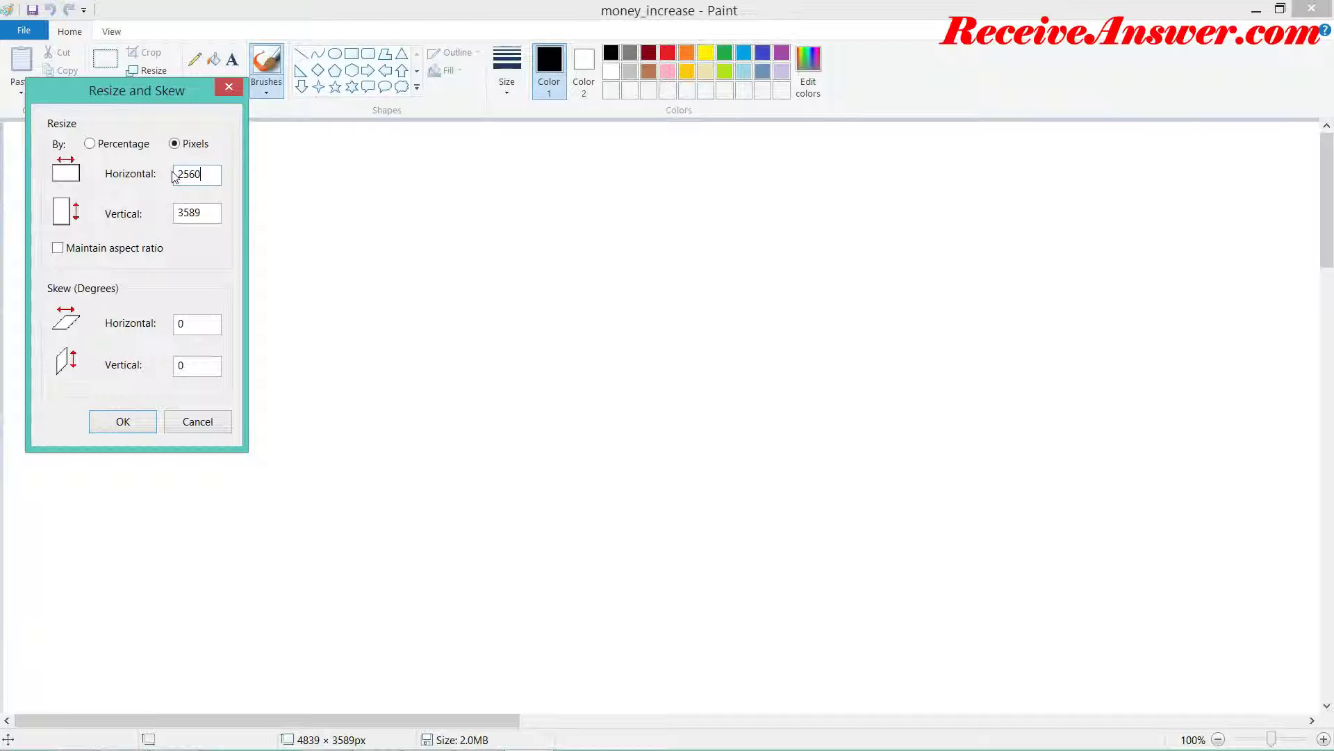
{"action": "key", "text": "Tab"}
{"action": "type", "text": "1"}
{"action": "left_click", "coordinate": [132, 424]}
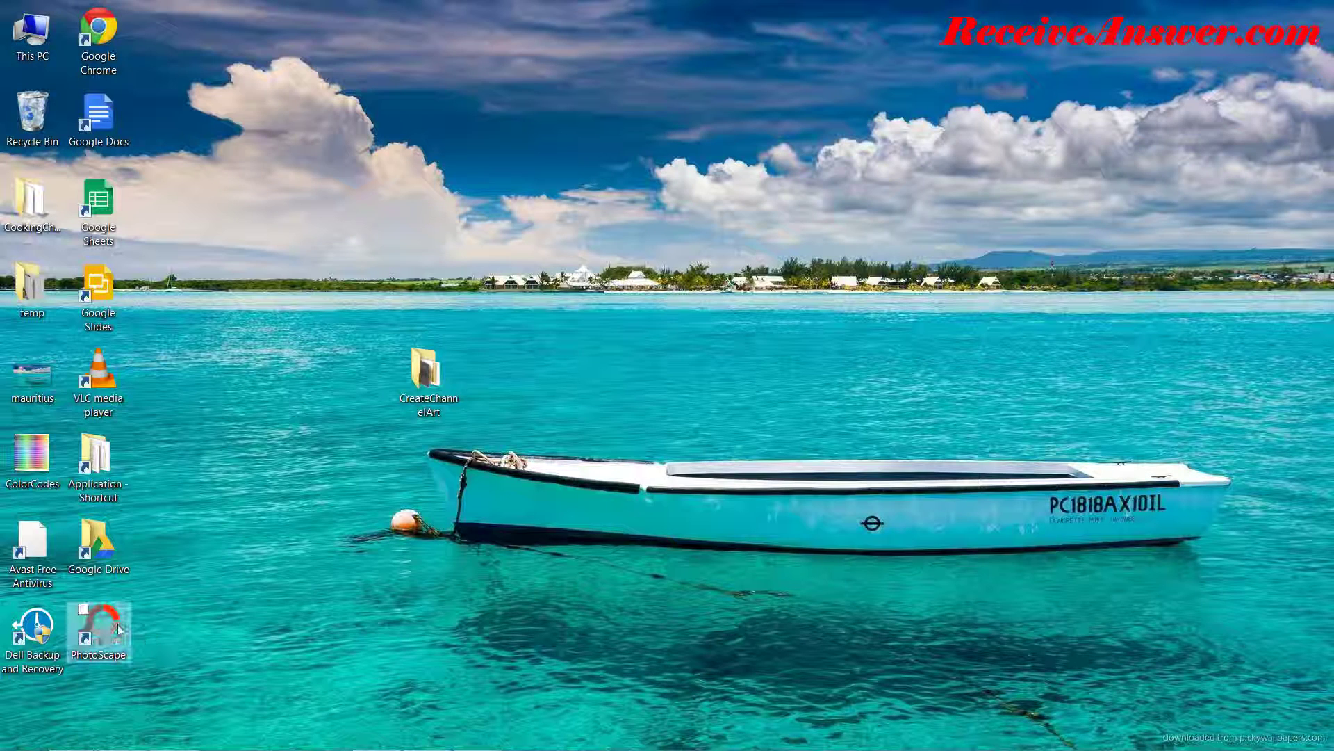
Step: Launch PhotoScape from its desktop shortcut and decline the offered update
{"action": "left_click", "coordinate": [118, 623]}
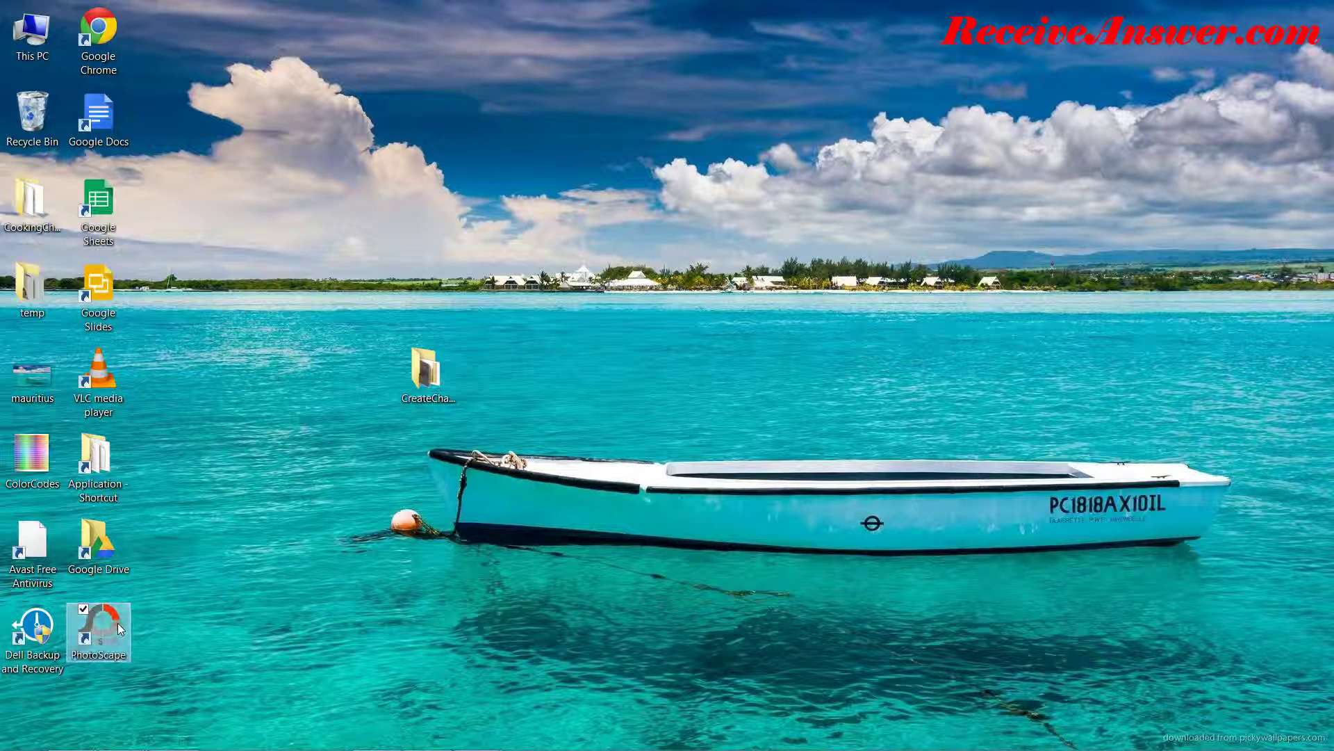
{"action": "double_click", "coordinate": [118, 622]}
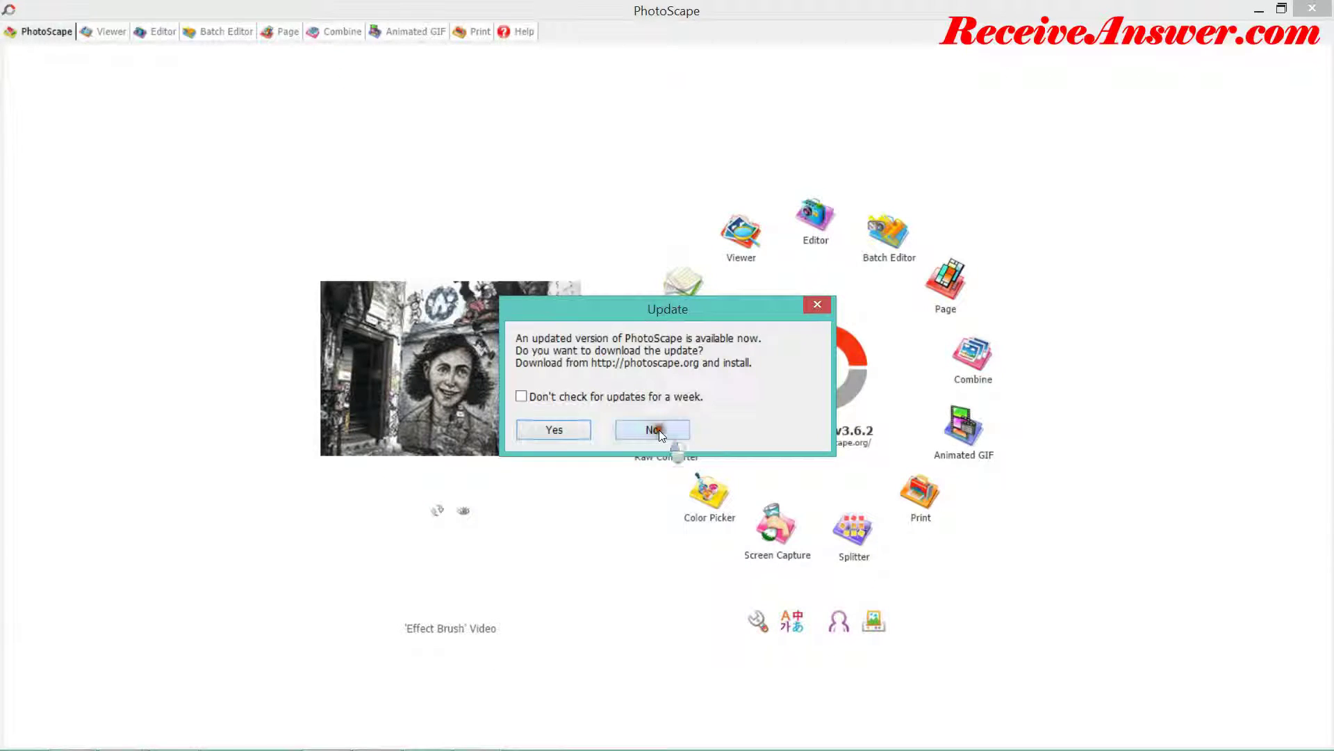
{"action": "left_click", "coordinate": [654, 430]}
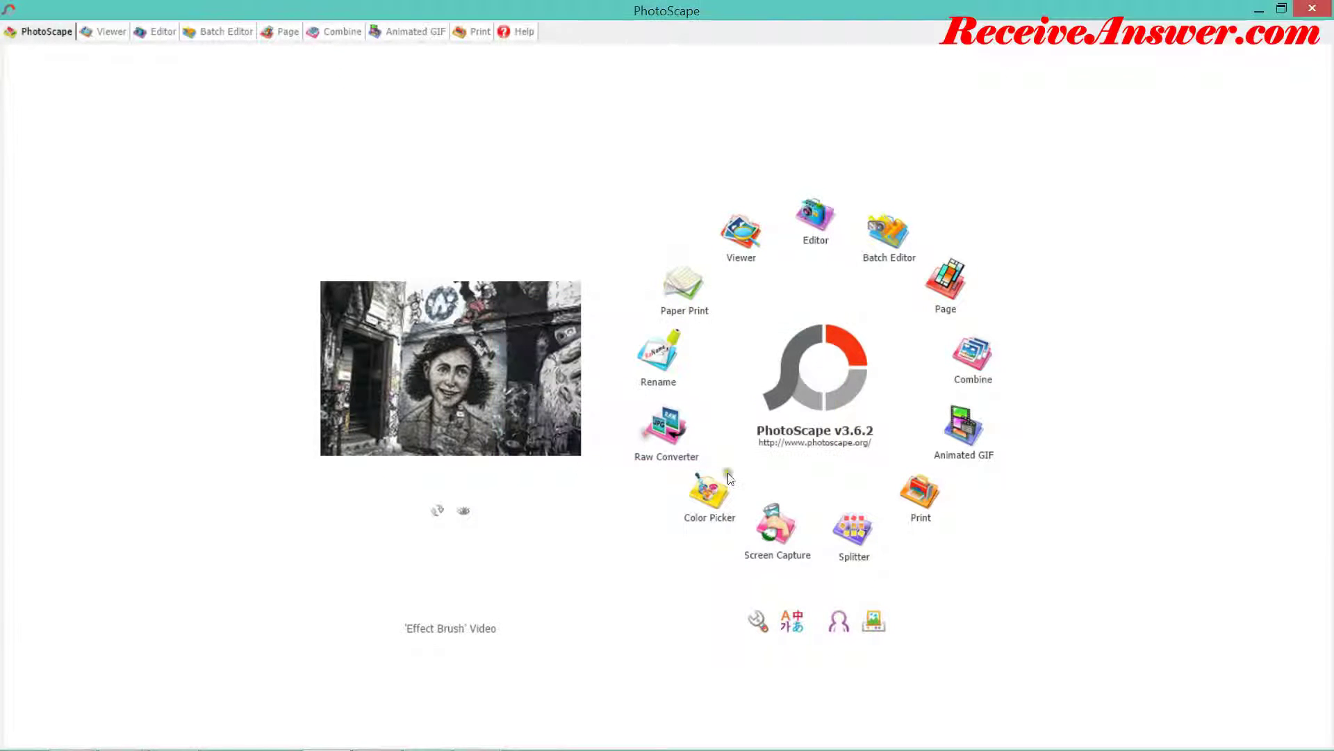
Step: Open PhotoScape's Editor and drag money_increase.jpg into it from the CreateChannelArt folder
{"action": "left_click", "coordinate": [819, 224]}
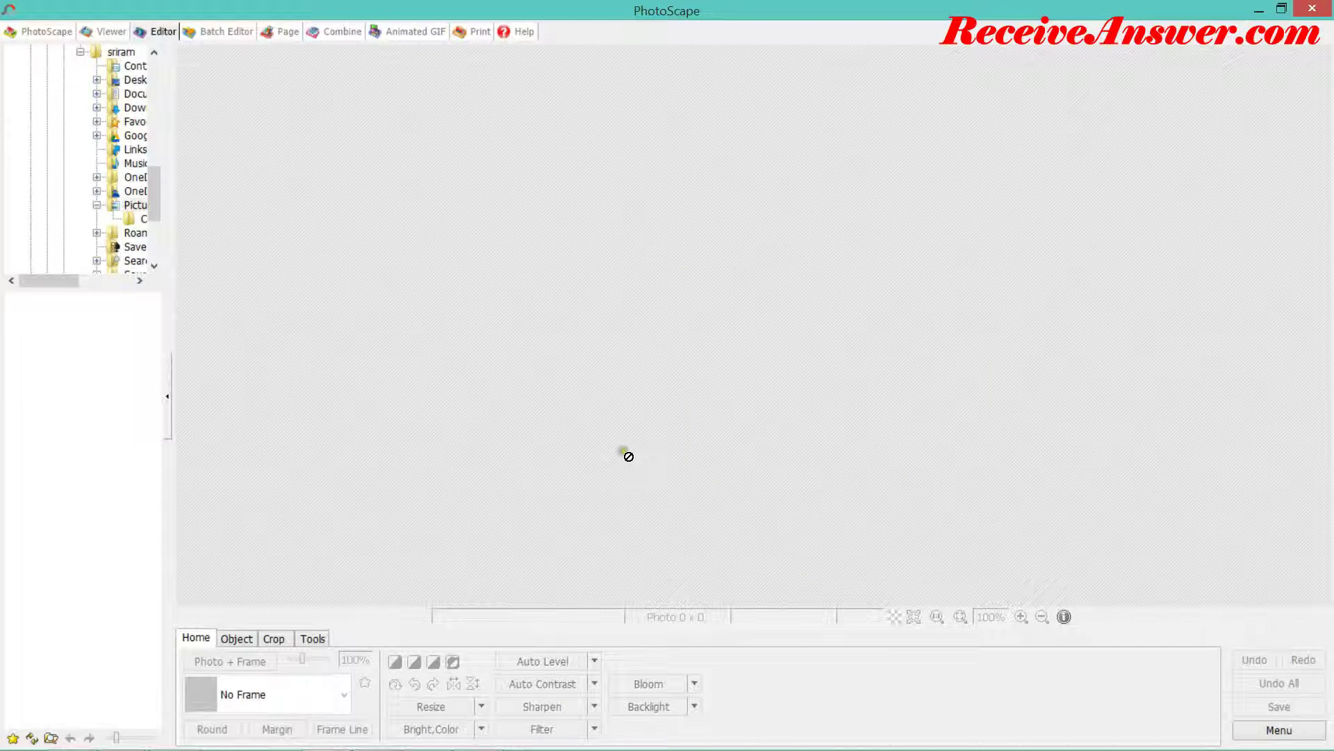
{"action": "mouse_move", "coordinate": [120, 733]}
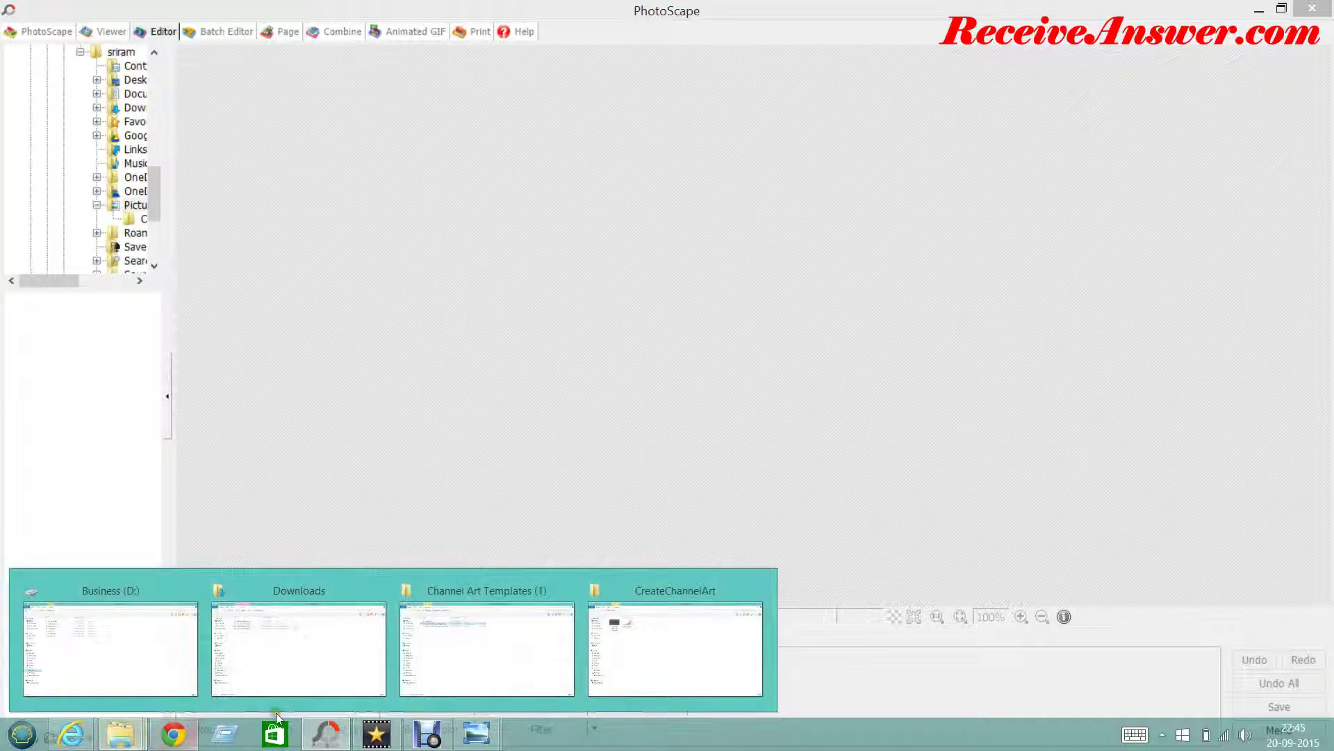
{"action": "left_click", "coordinate": [692, 626]}
{"action": "left_click", "coordinate": [319, 152]}
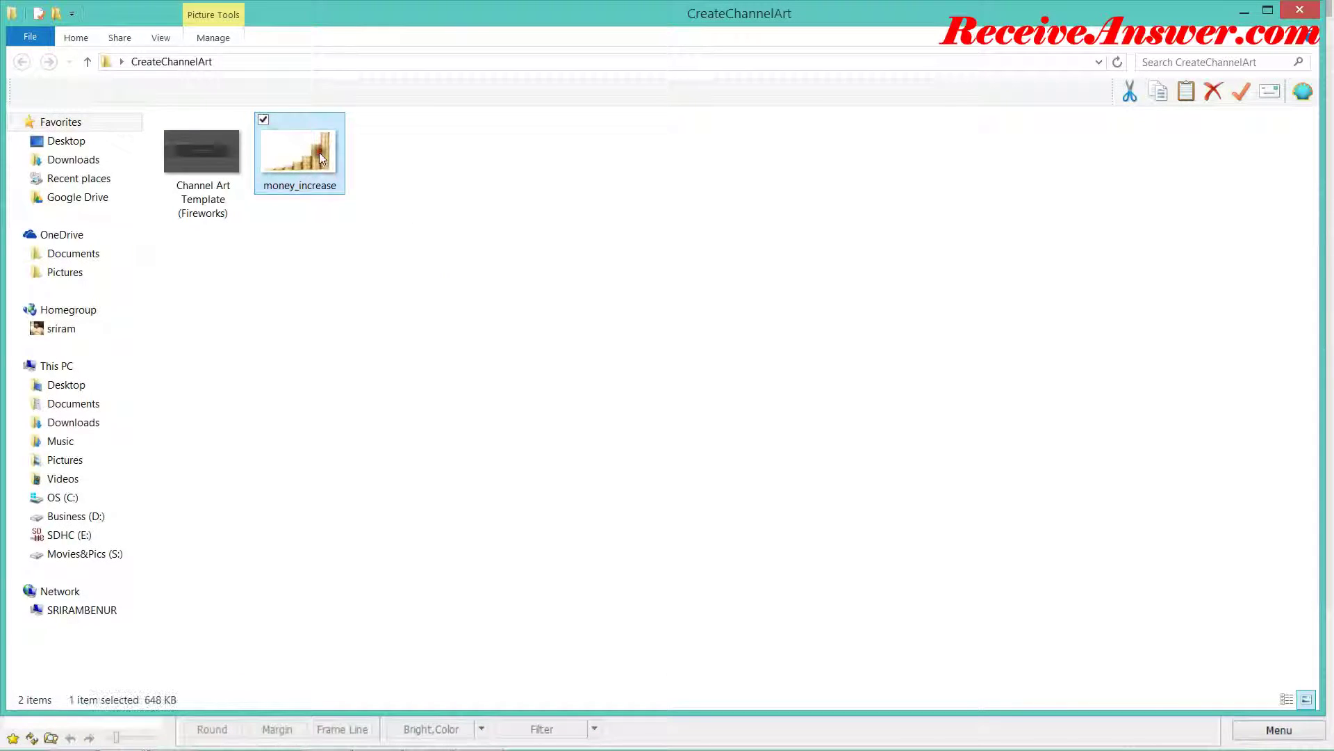
{"action": "left_click_drag", "start_coordinate": [319, 152], "coordinate": [507, 407]}
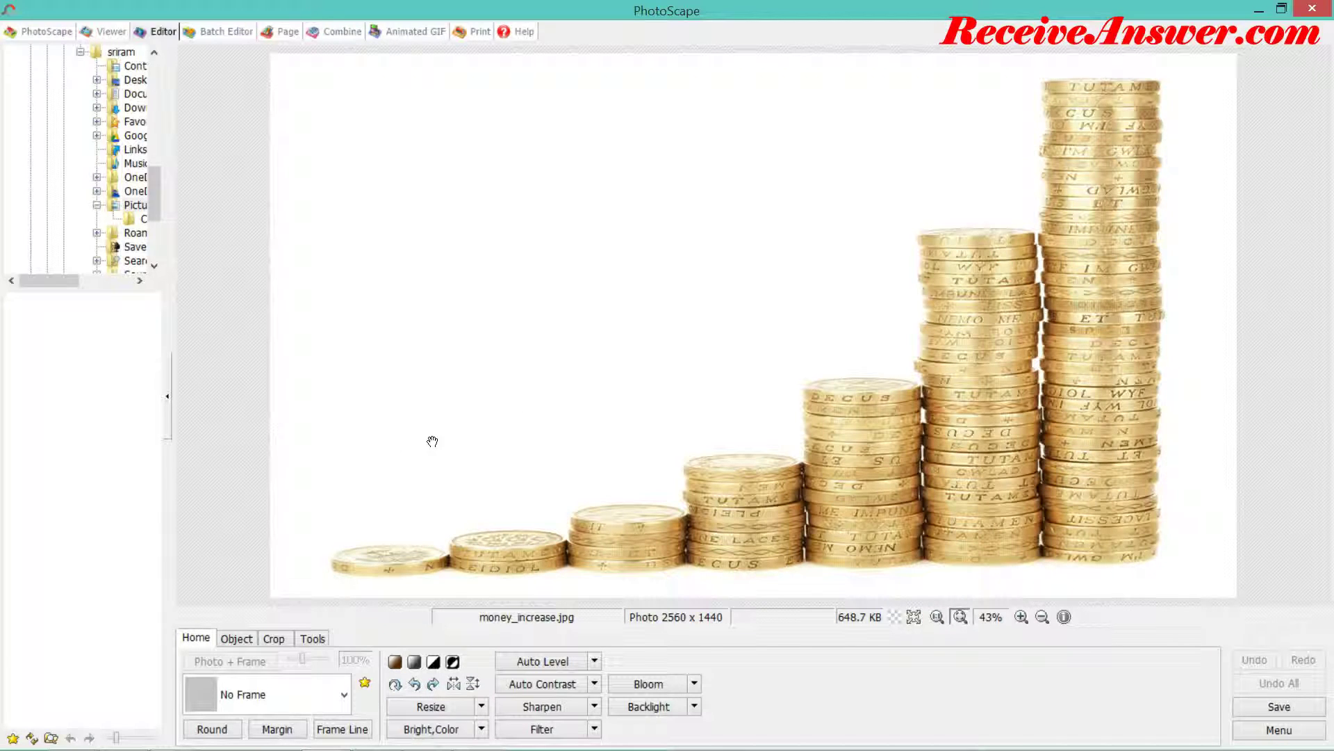
Step: Add the title 'How to Earn Money' in green with no underline over the coin photo
{"action": "left_click", "coordinate": [237, 638]}
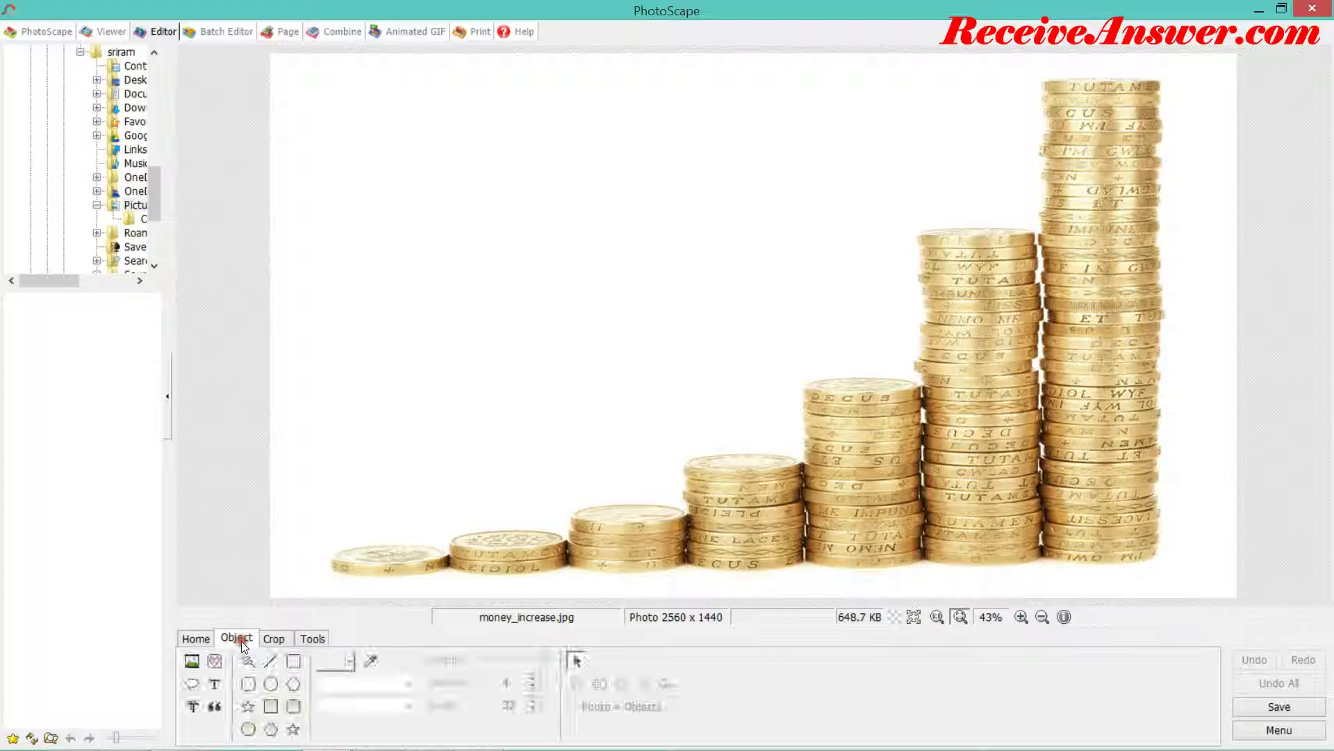
{"action": "left_click", "coordinate": [216, 686]}
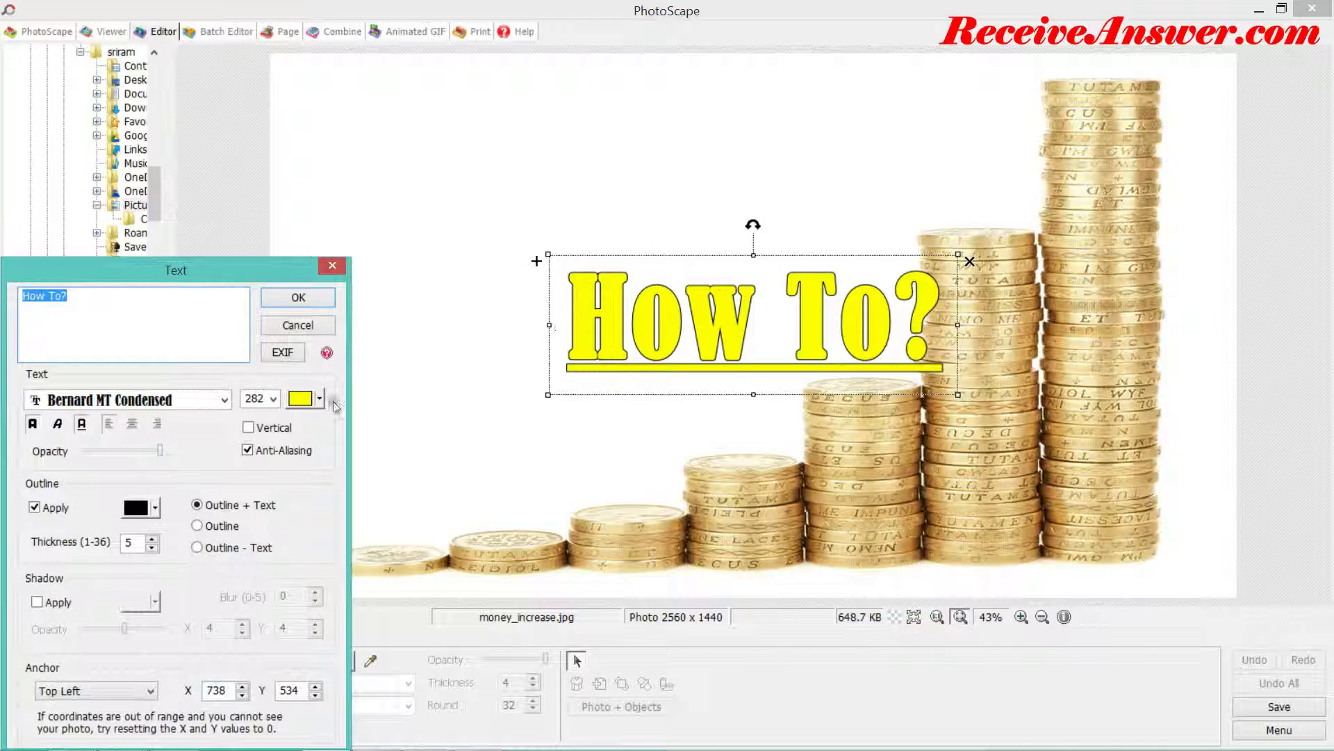
{"action": "key", "text": "BackSpace"}
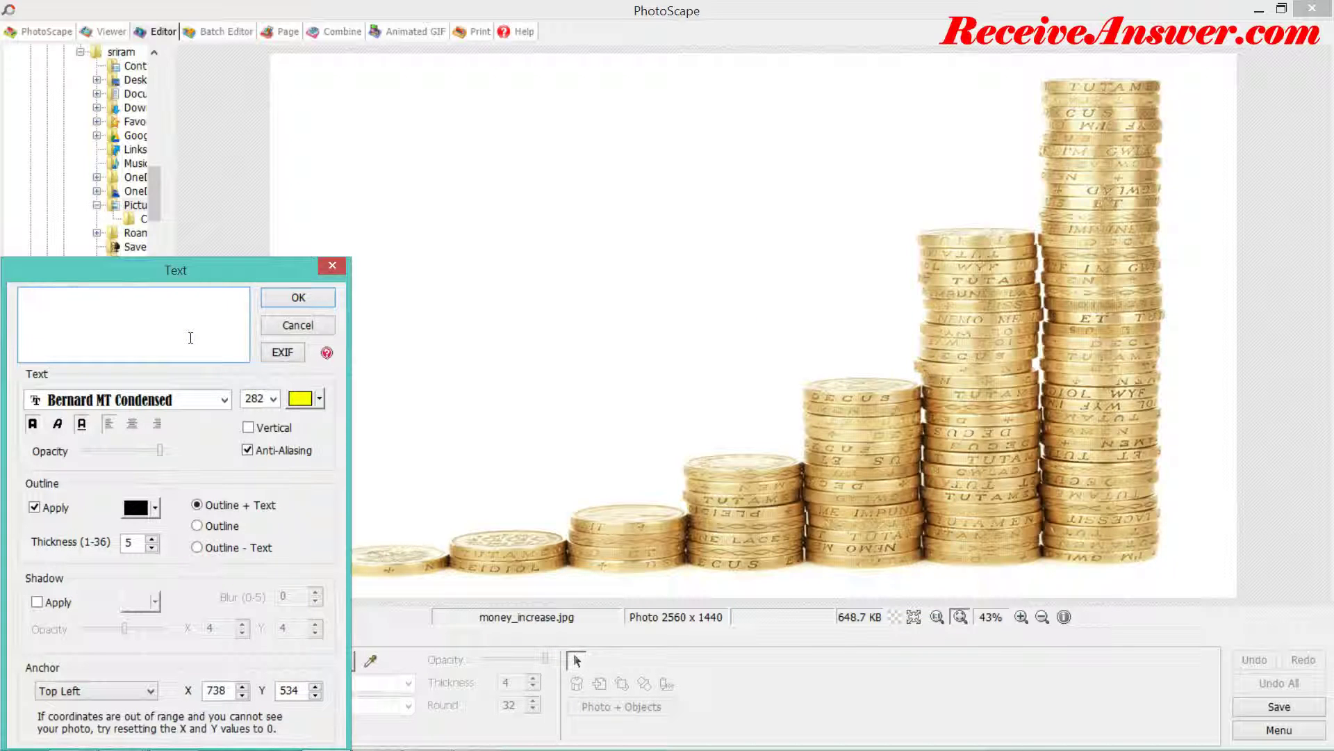
{"action": "type", "text": "How to "}
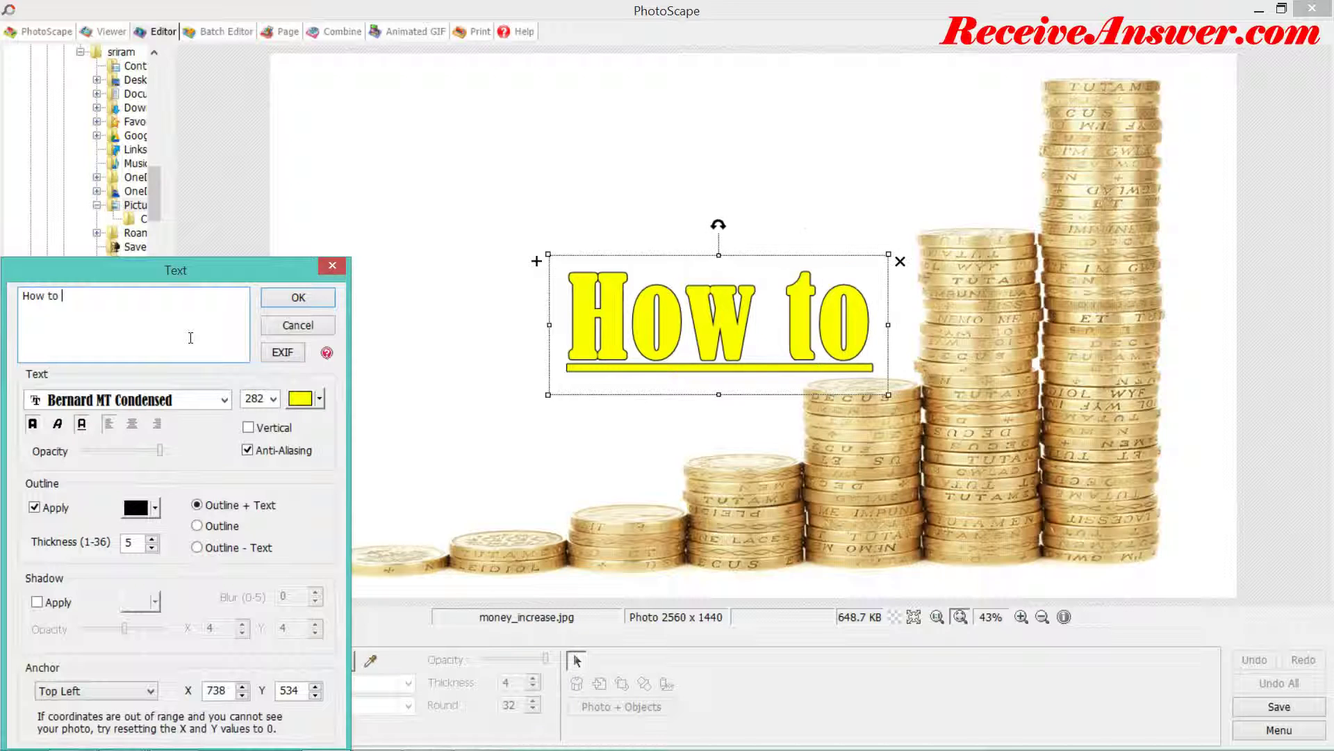
{"action": "type", "text": "Earn Mone"}
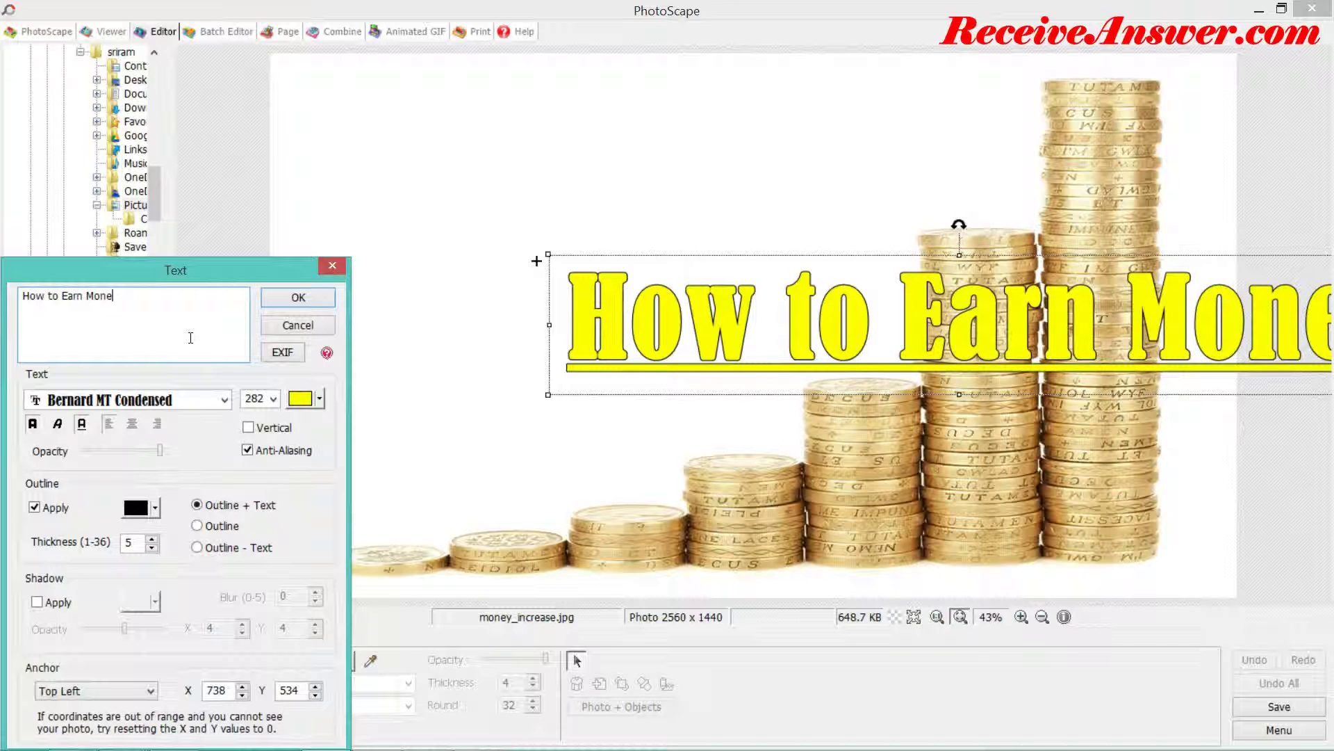
{"action": "type", "text": "y"}
{"action": "left_click", "coordinate": [319, 400]}
{"action": "left_click", "coordinate": [343, 473]}
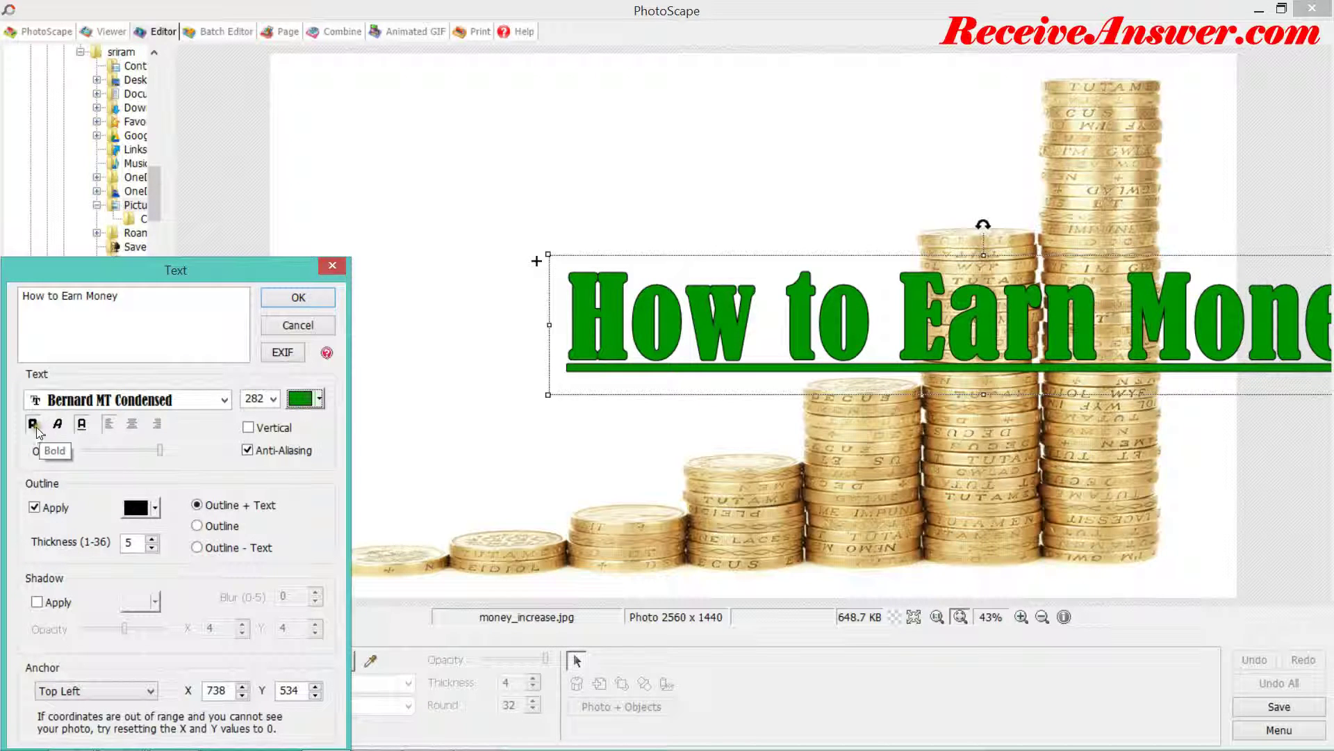
{"action": "left_click", "coordinate": [83, 426]}
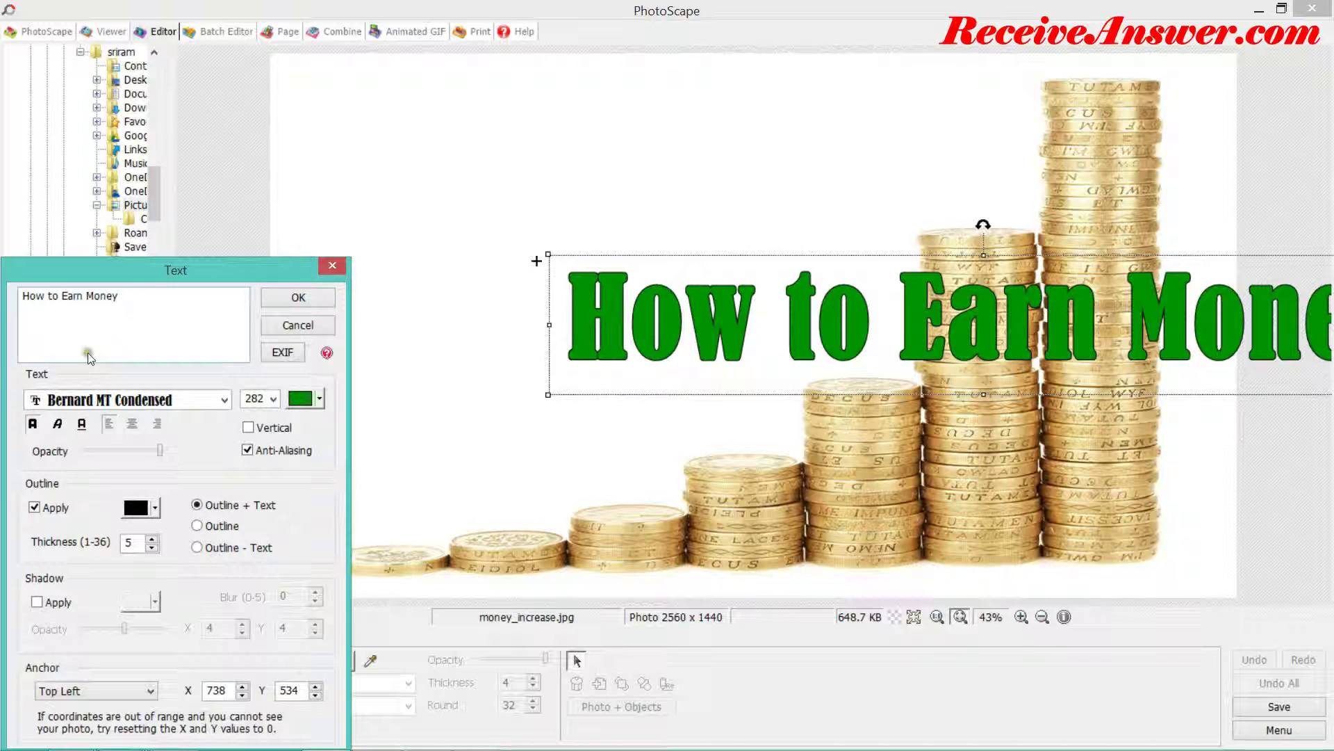
{"action": "left_click", "coordinate": [299, 299]}
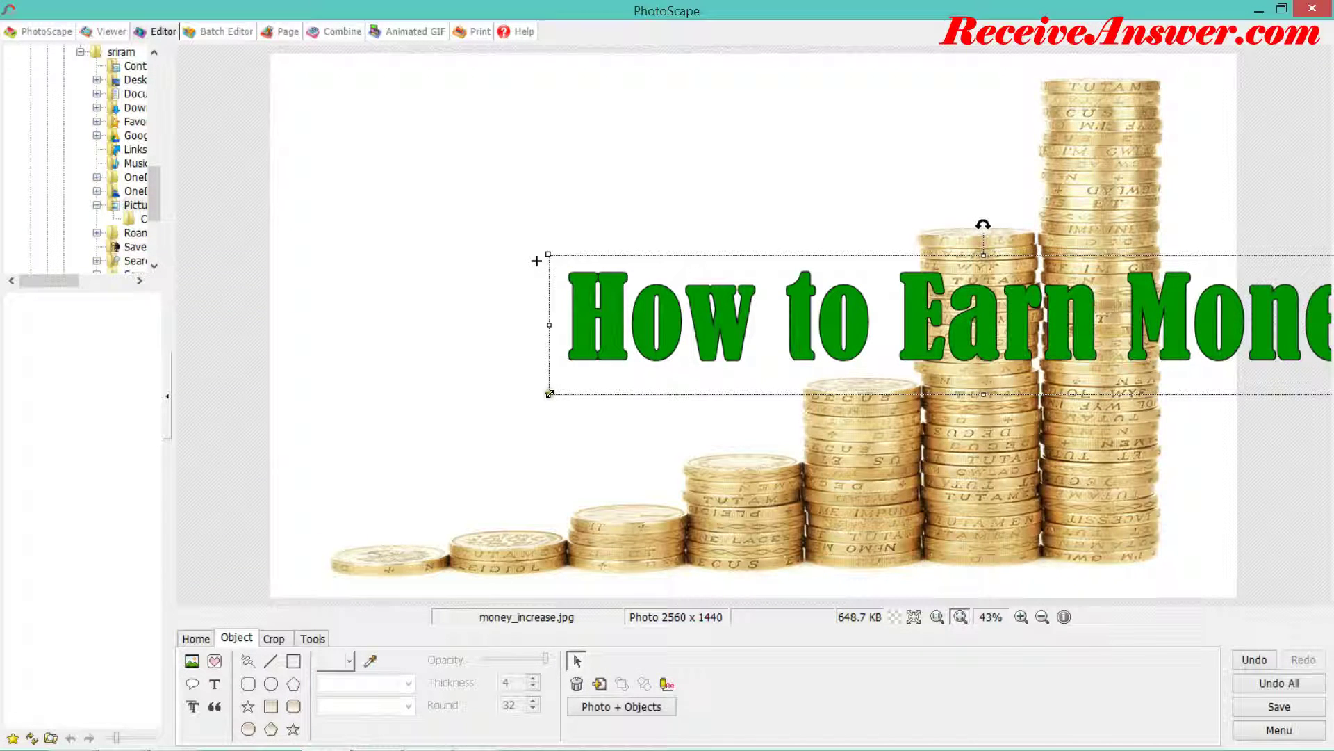
Step: Shrink the title box and move it left above the smaller coin stacks
{"action": "left_click_drag", "start_coordinate": [550, 393], "coordinate": [923, 334]}
{"action": "left_click_drag", "start_coordinate": [1057, 300], "coordinate": [581, 298]}
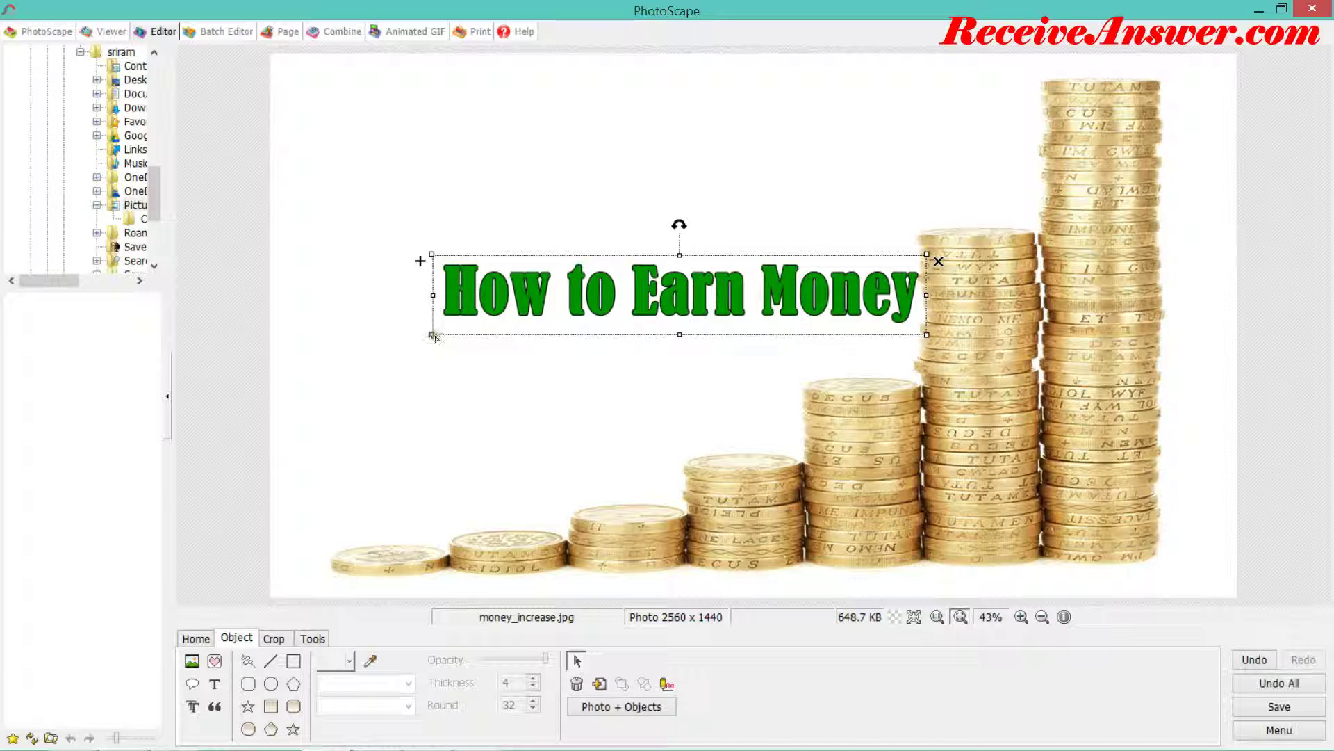
{"action": "left_click_drag", "start_coordinate": [433, 336], "coordinate": [557, 301]}
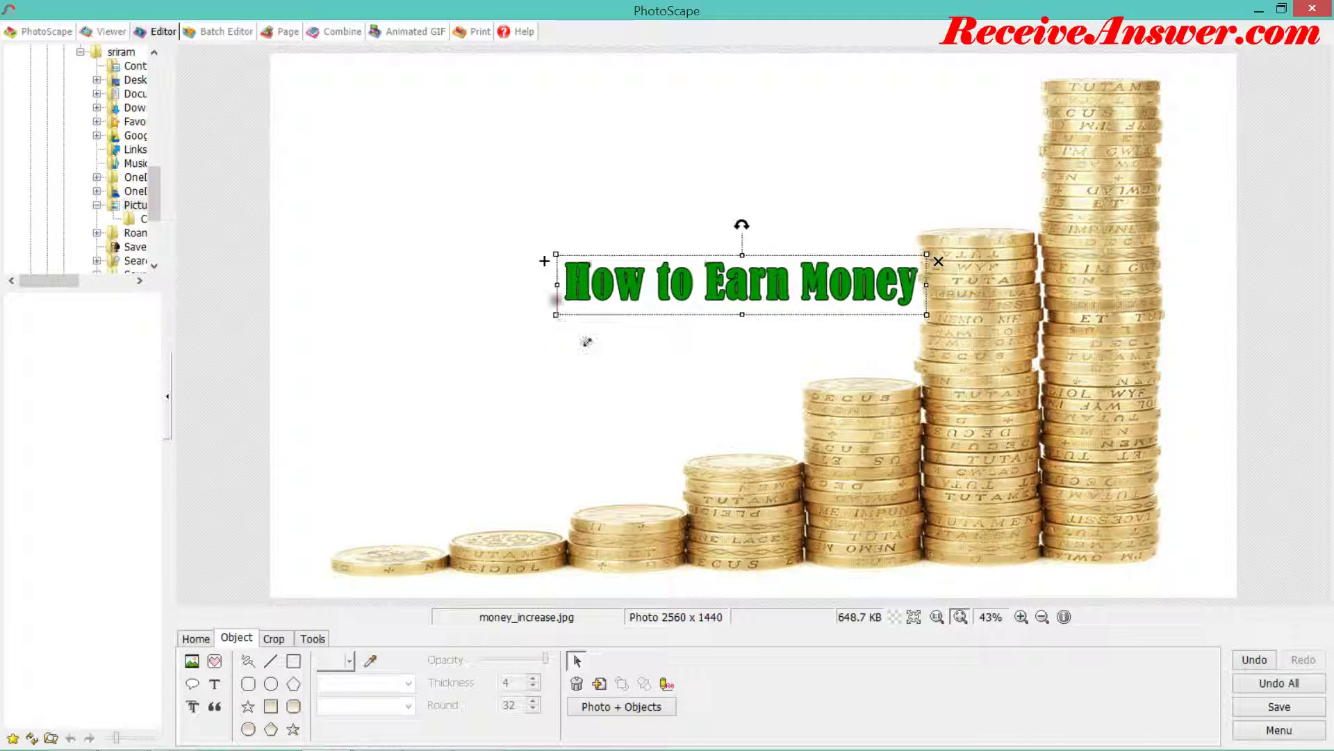
Step: Remove the black outline from the title text
{"action": "double_click", "coordinate": [709, 285]}
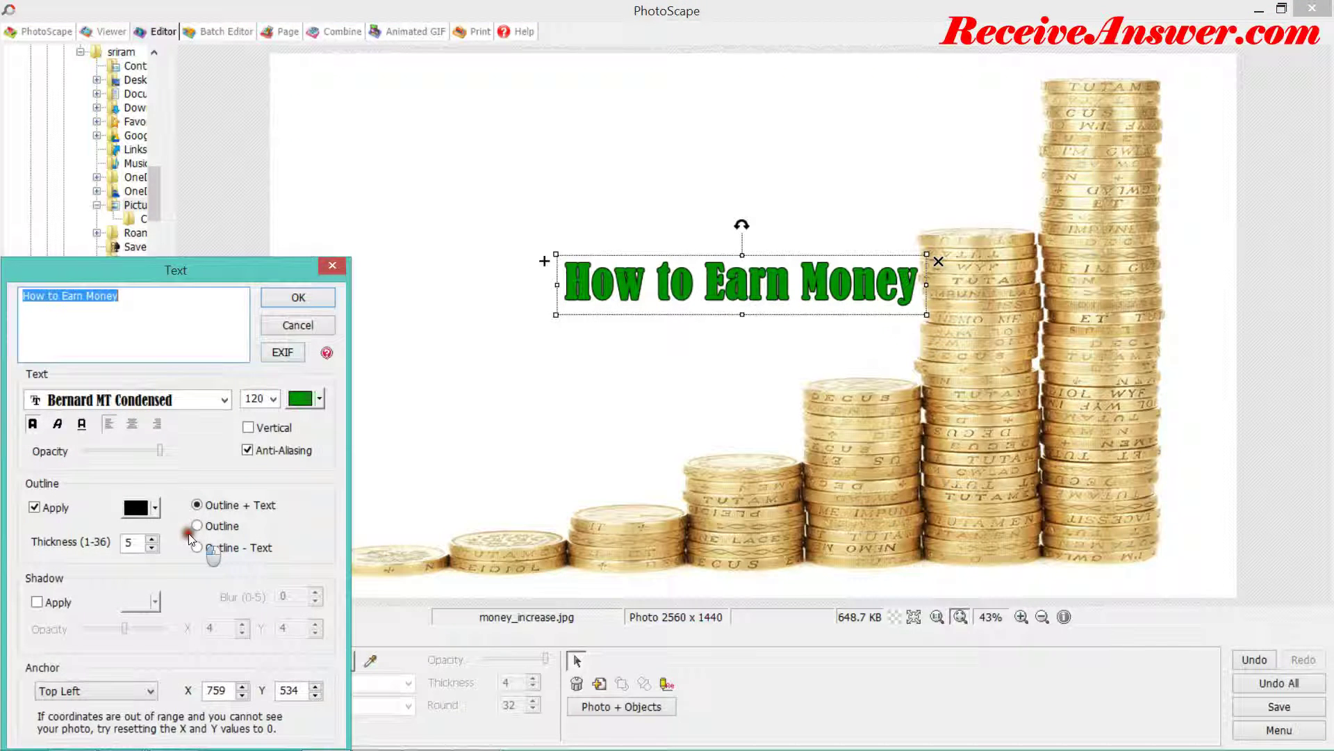
{"action": "left_click", "coordinate": [37, 508]}
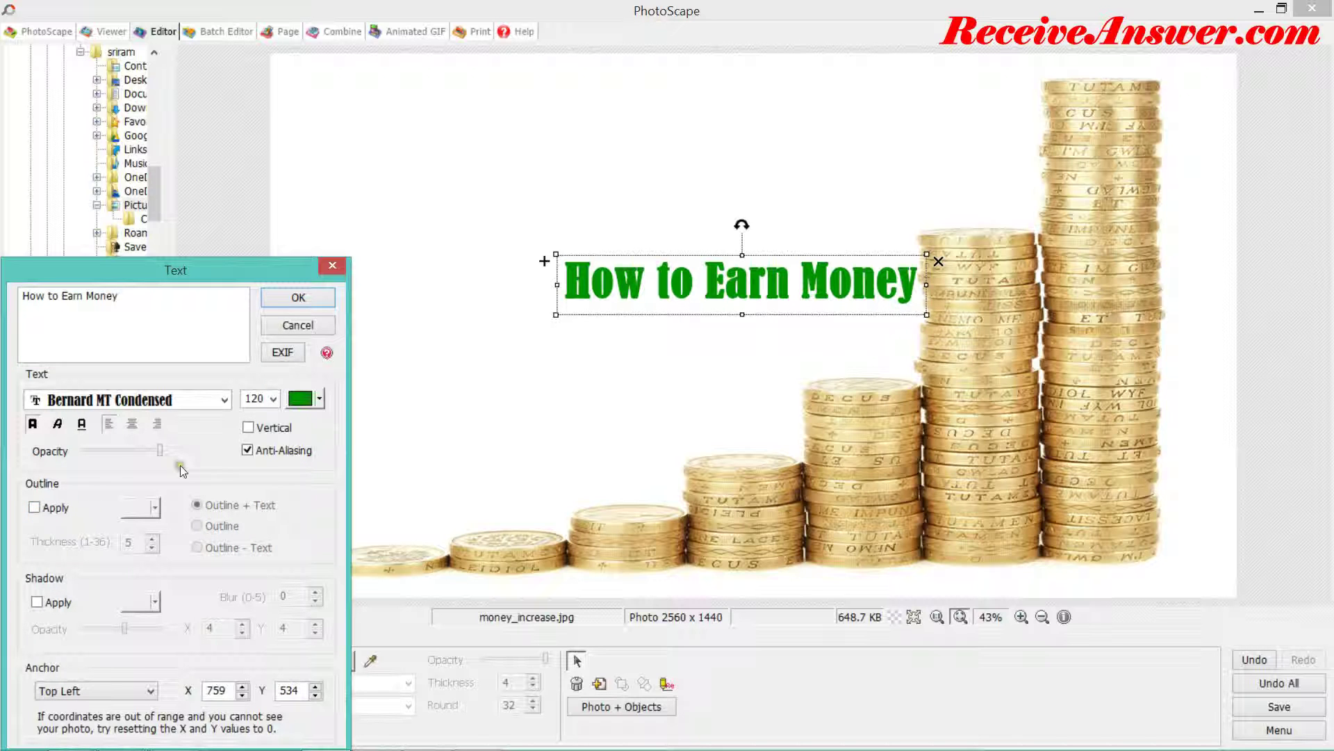
{"action": "left_click", "coordinate": [298, 298]}
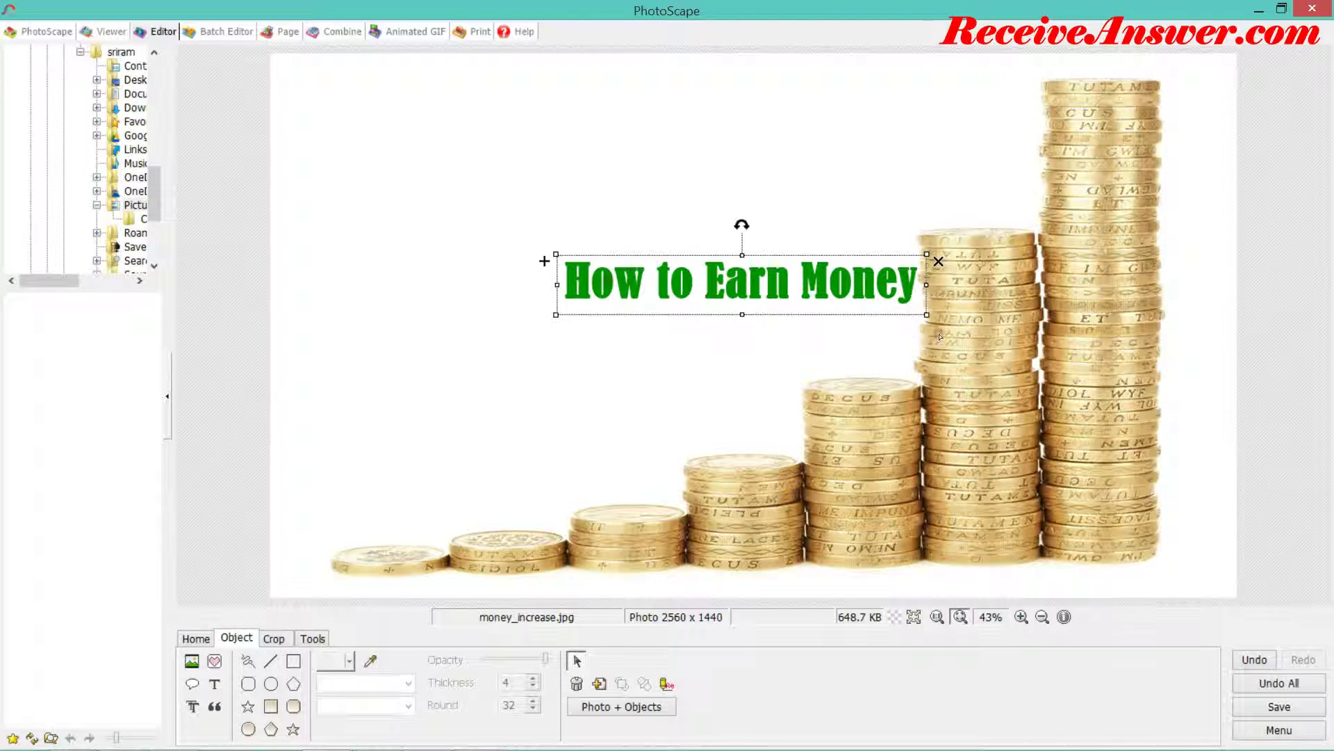
Step: Insert a portrait photo from file onto the banner
{"action": "left_click", "coordinate": [665, 358]}
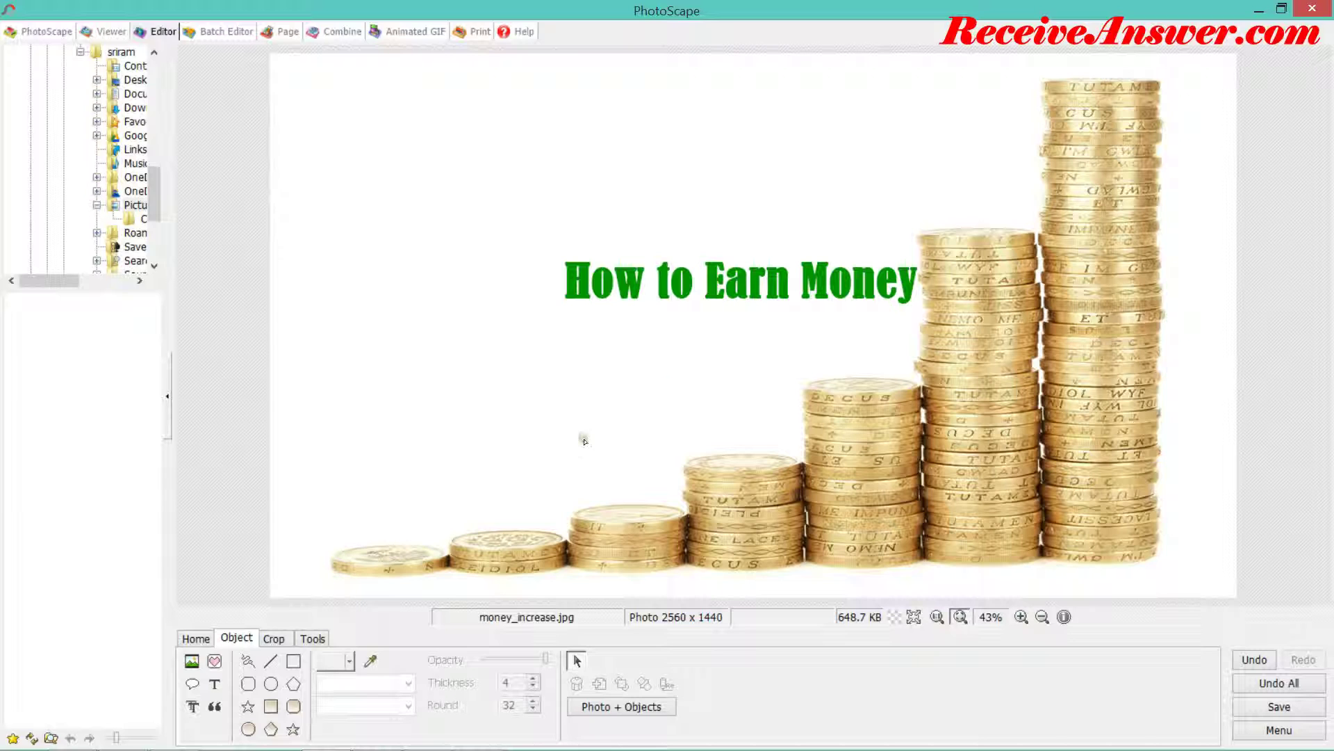
{"action": "left_click", "coordinate": [193, 663]}
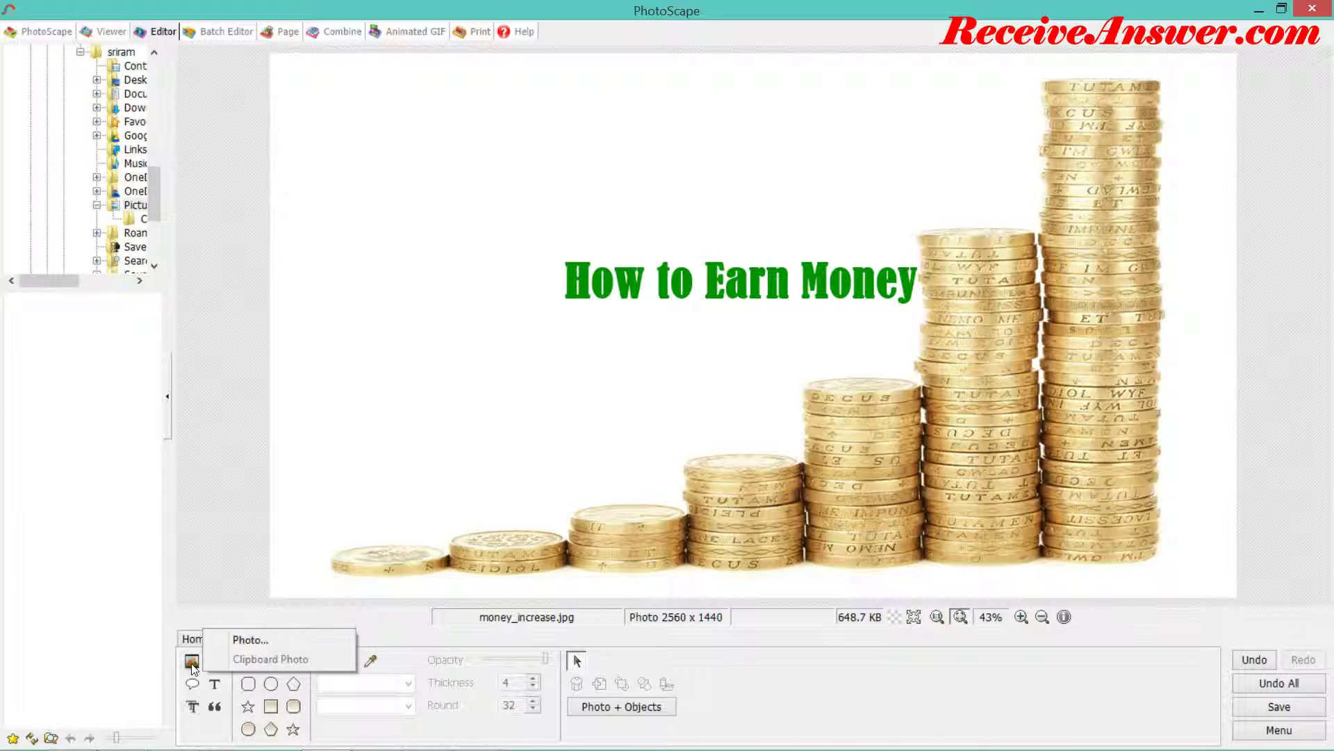
{"action": "left_click", "coordinate": [243, 636]}
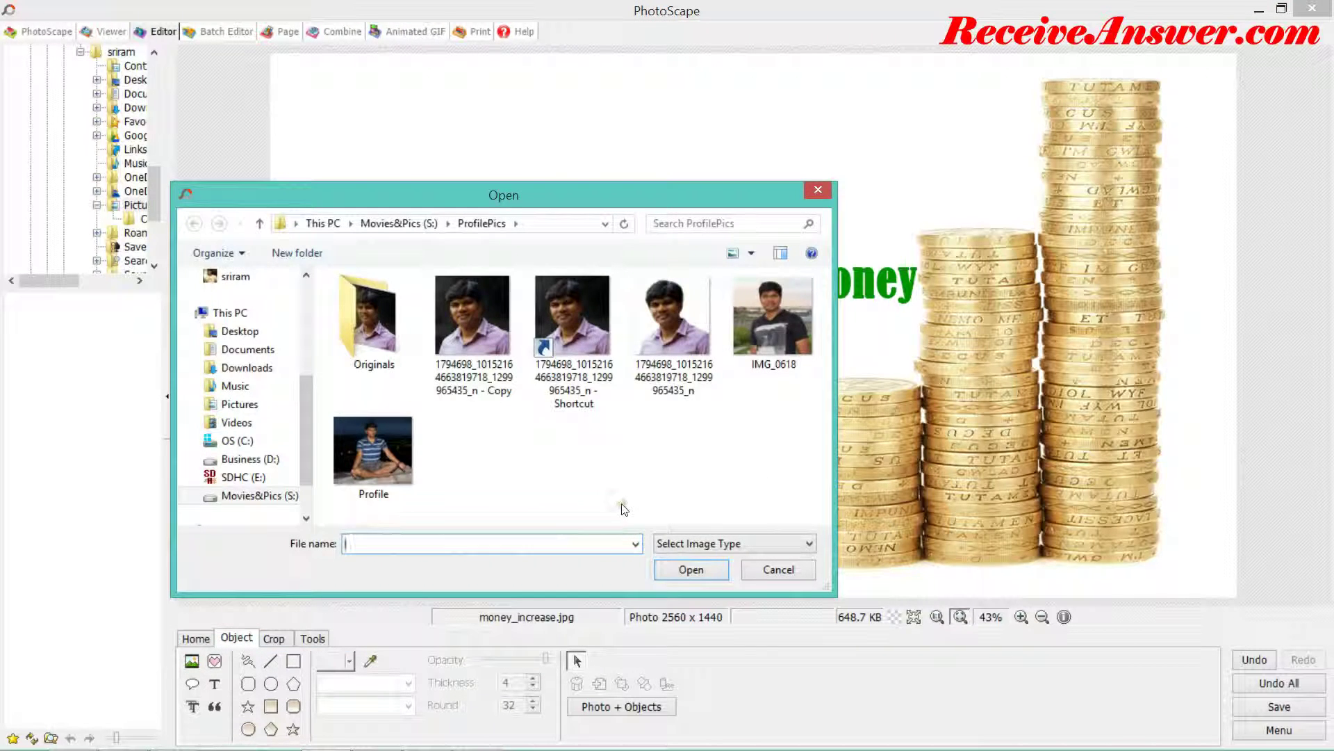
{"action": "left_click", "coordinate": [472, 327]}
{"action": "left_click", "coordinate": [692, 571]}
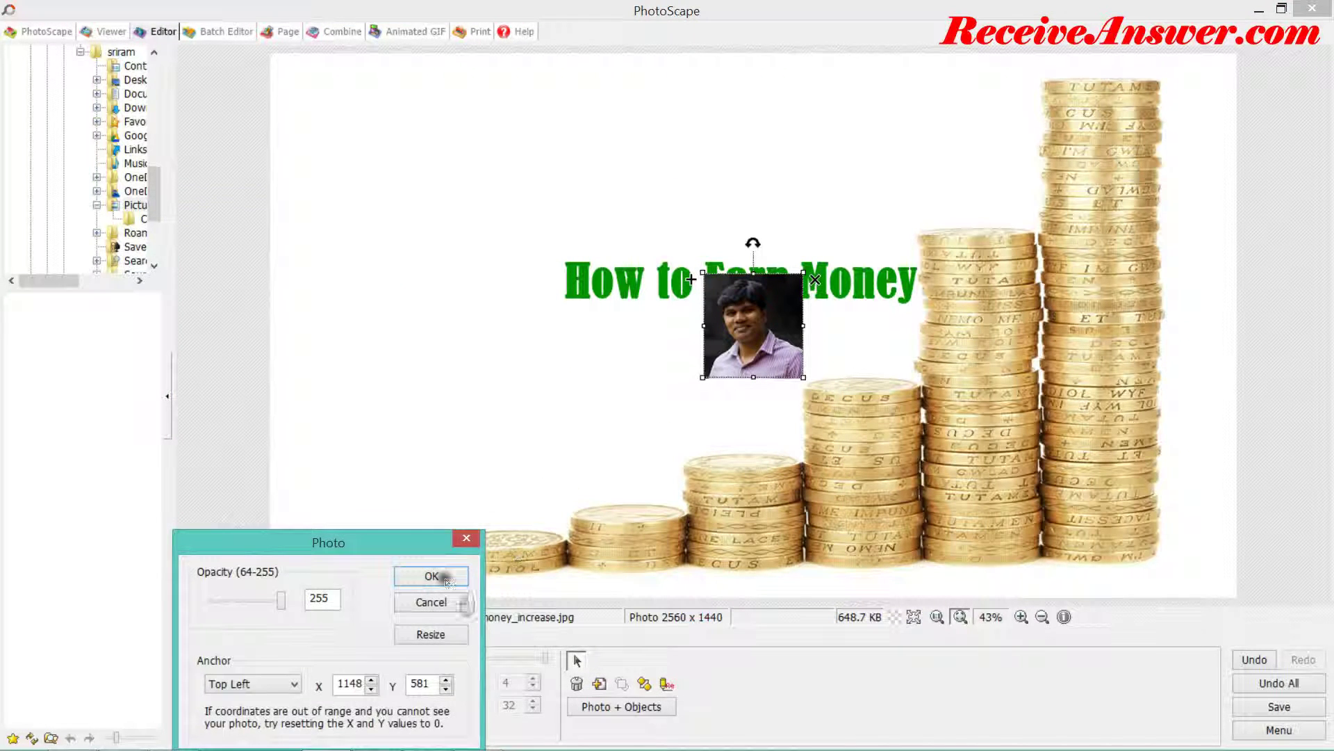
{"action": "left_click", "coordinate": [431, 576]}
Step: Move the portrait to the top-left, enlarge it, then delete it from the banner
{"action": "left_click_drag", "start_coordinate": [744, 334], "coordinate": [450, 393]}
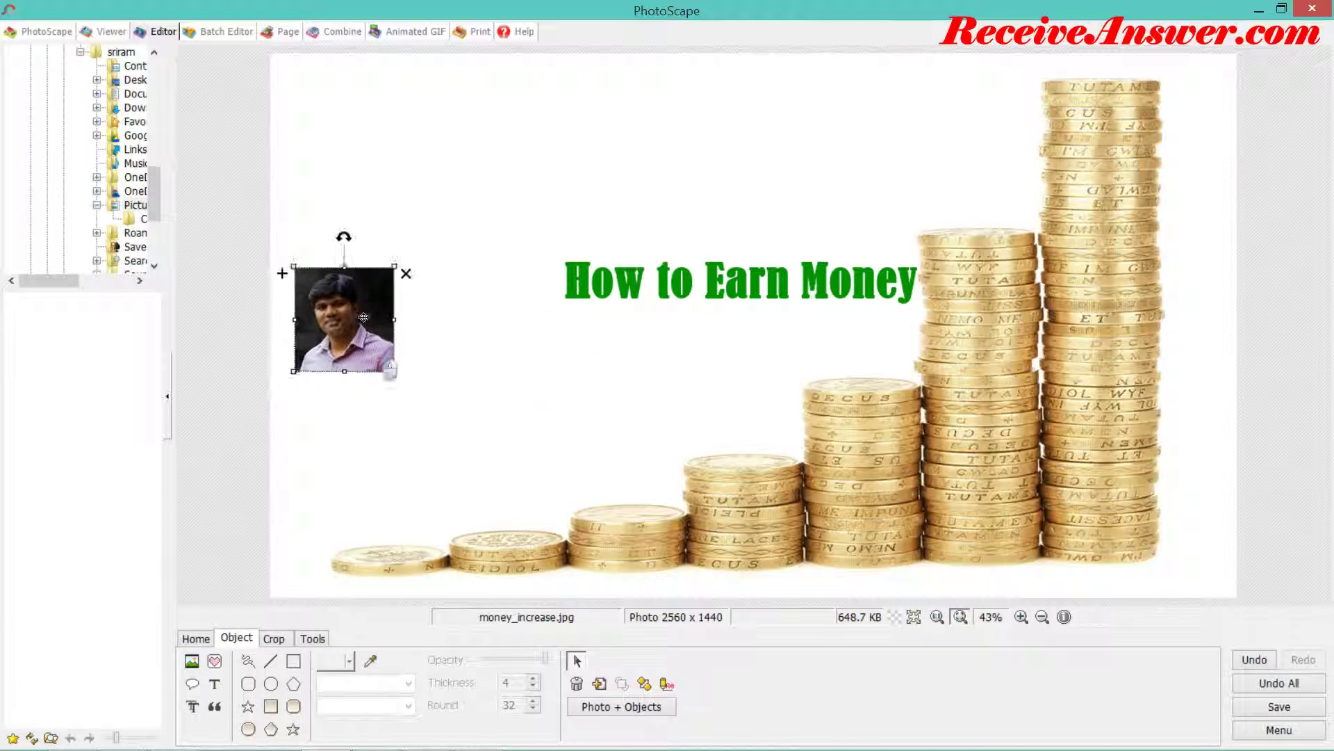
{"action": "left_click_drag", "start_coordinate": [364, 317], "coordinate": [349, 116]}
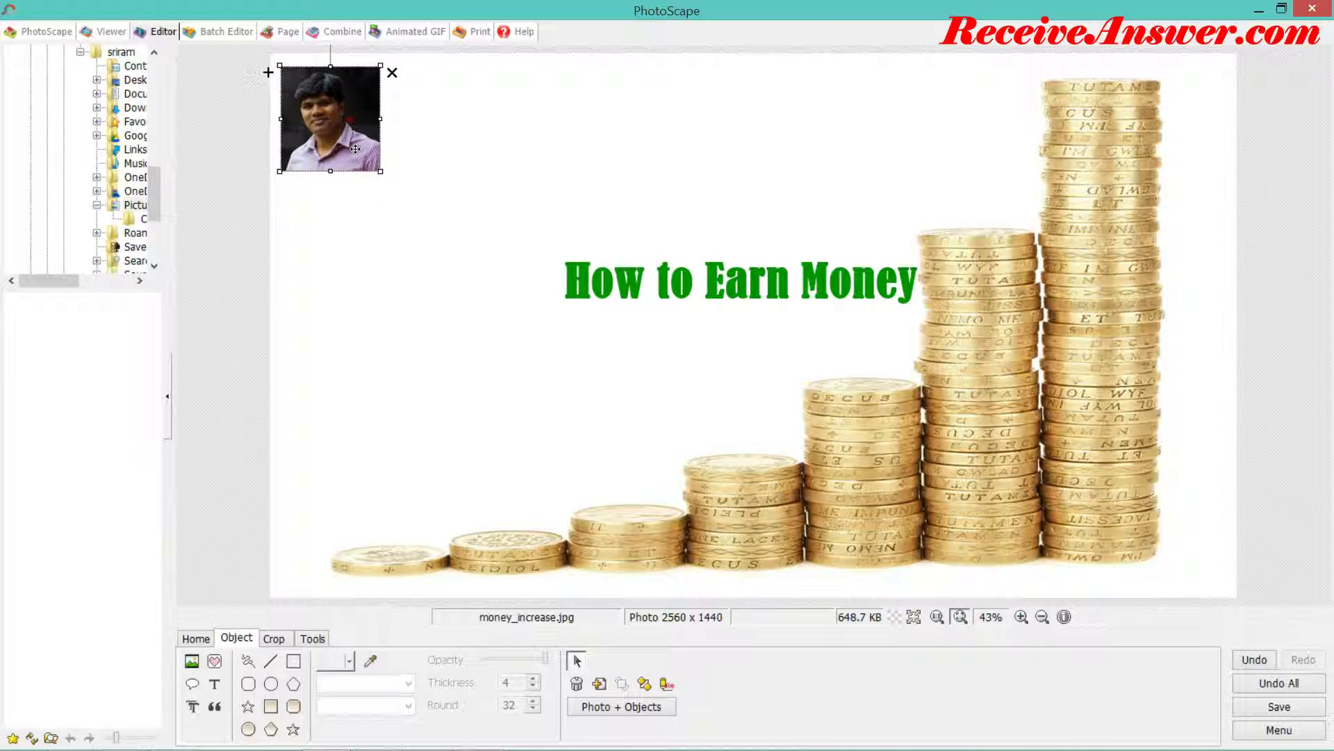
{"action": "left_click_drag", "start_coordinate": [381, 172], "coordinate": [513, 306]}
{"action": "left_click", "coordinate": [493, 379]}
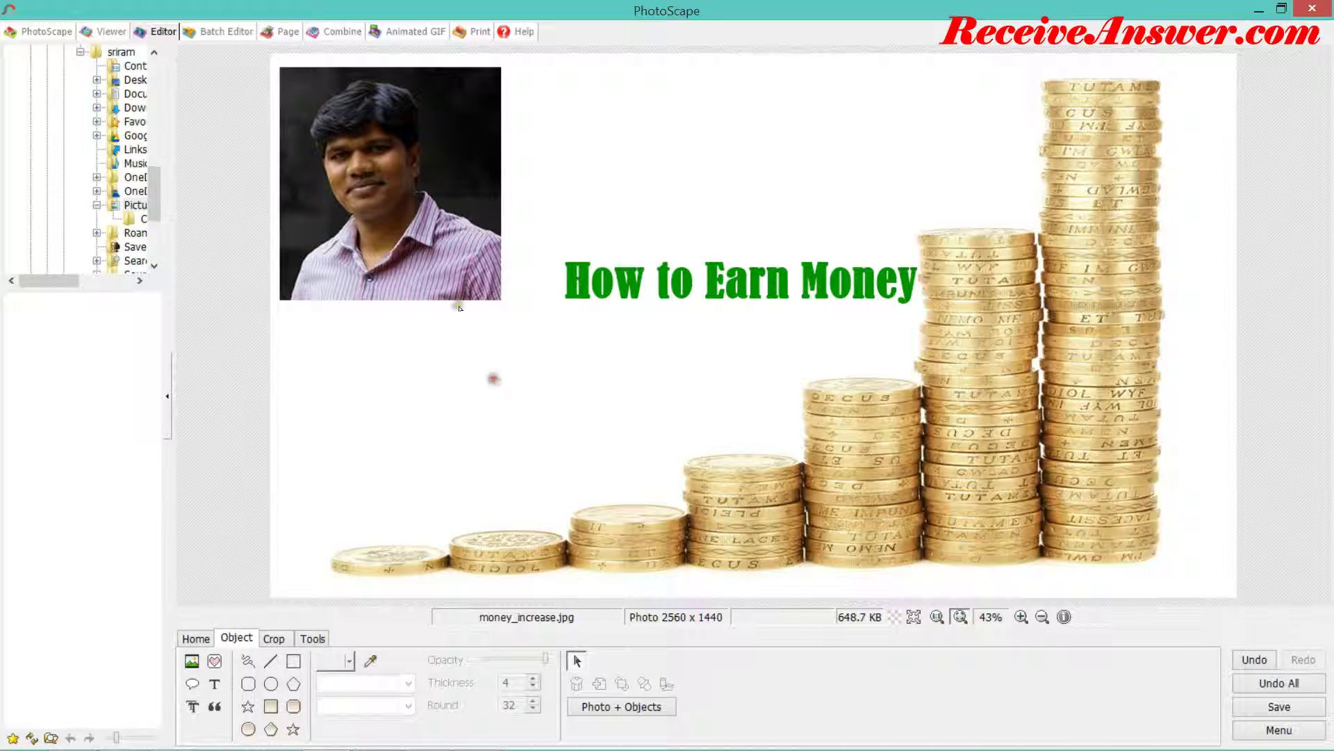
{"action": "left_click", "coordinate": [418, 220]}
{"action": "key", "text": "Delete"}
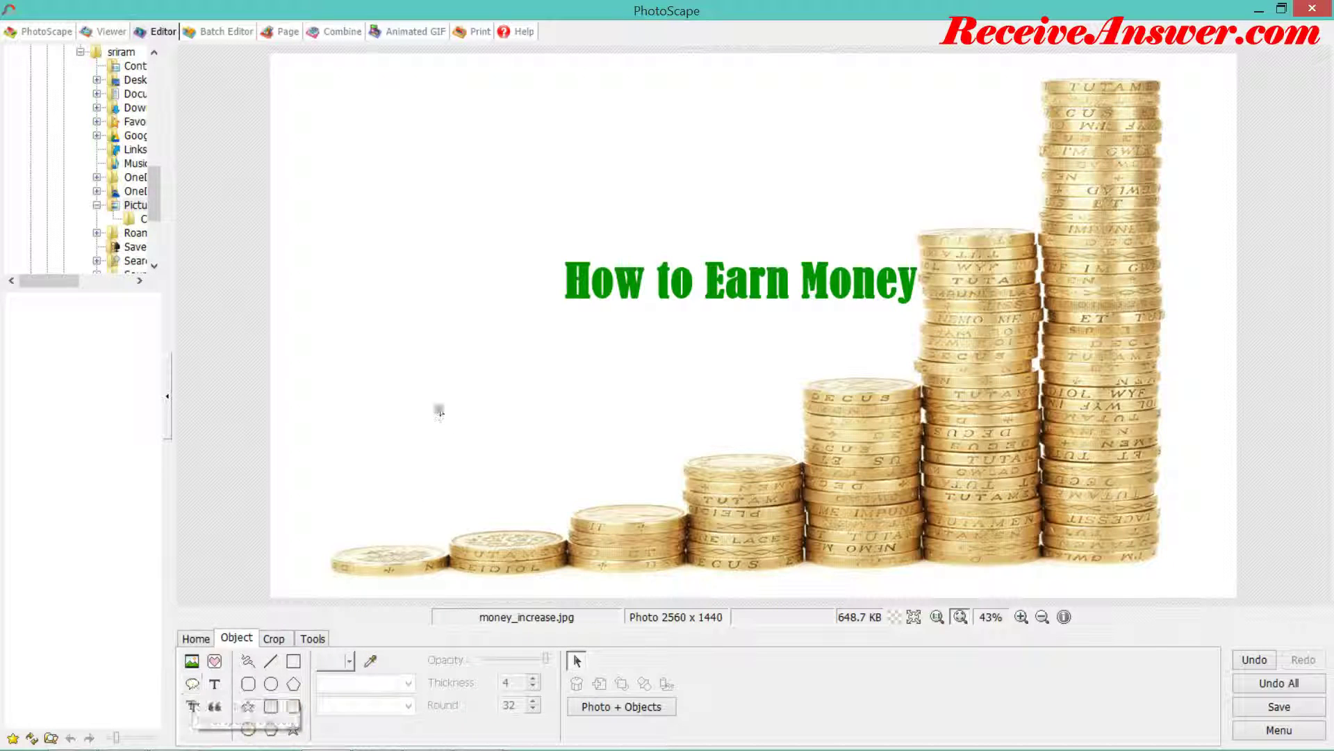
Step: Add a grey text object reading 'Receive'
{"action": "left_click", "coordinate": [215, 683]}
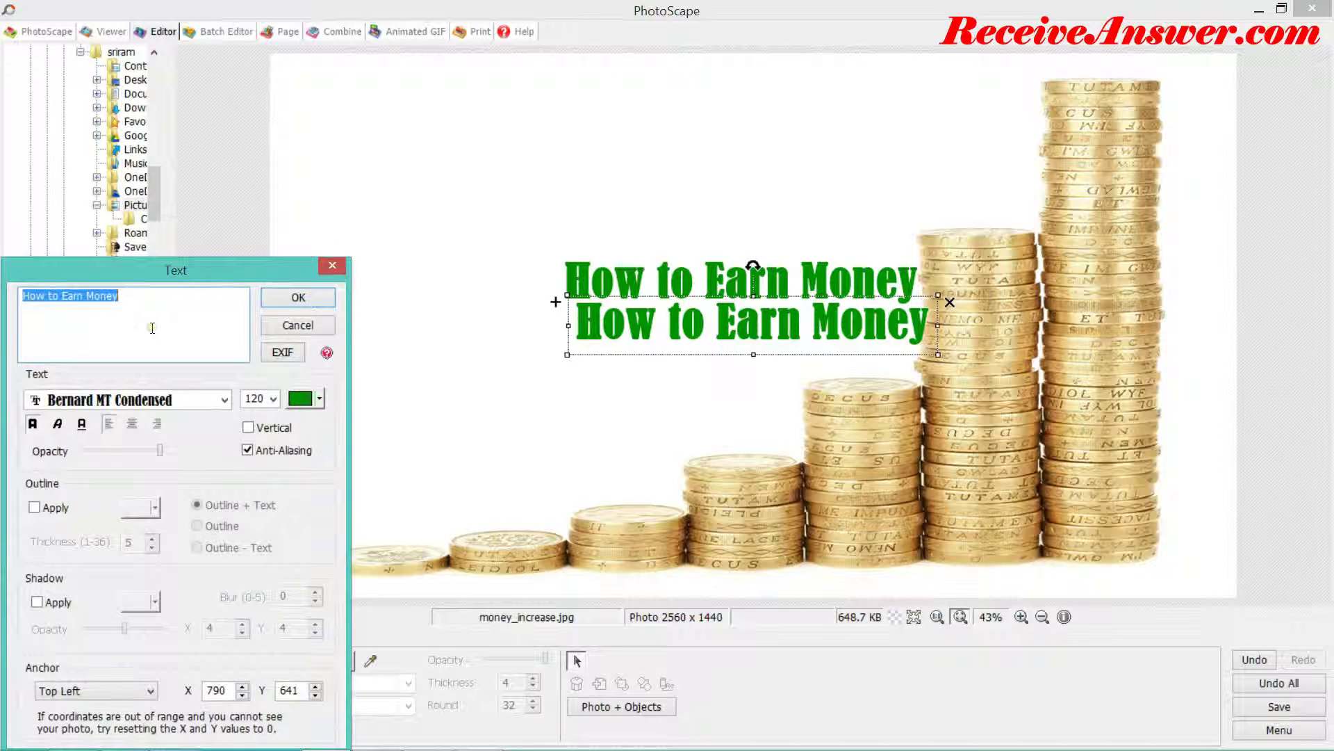
{"action": "type", "text": "Receive"}
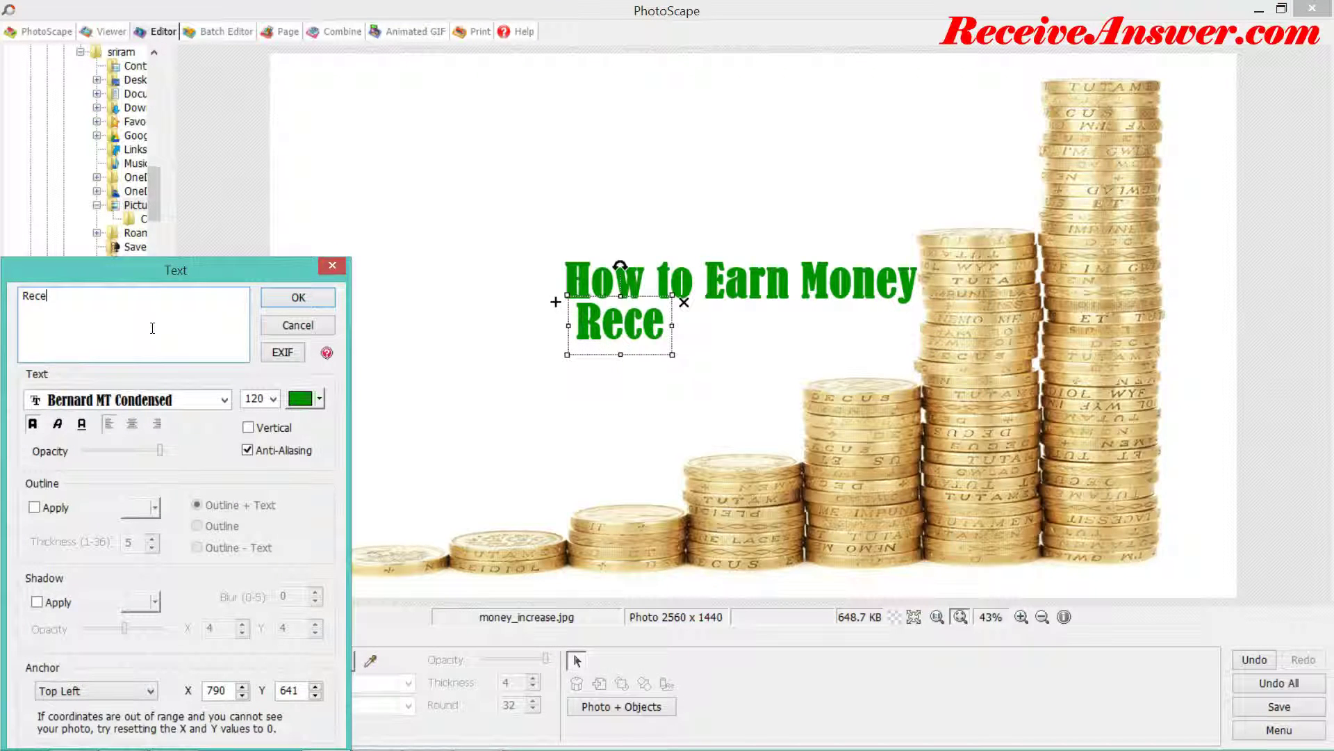
{"action": "left_click", "coordinate": [319, 399]}
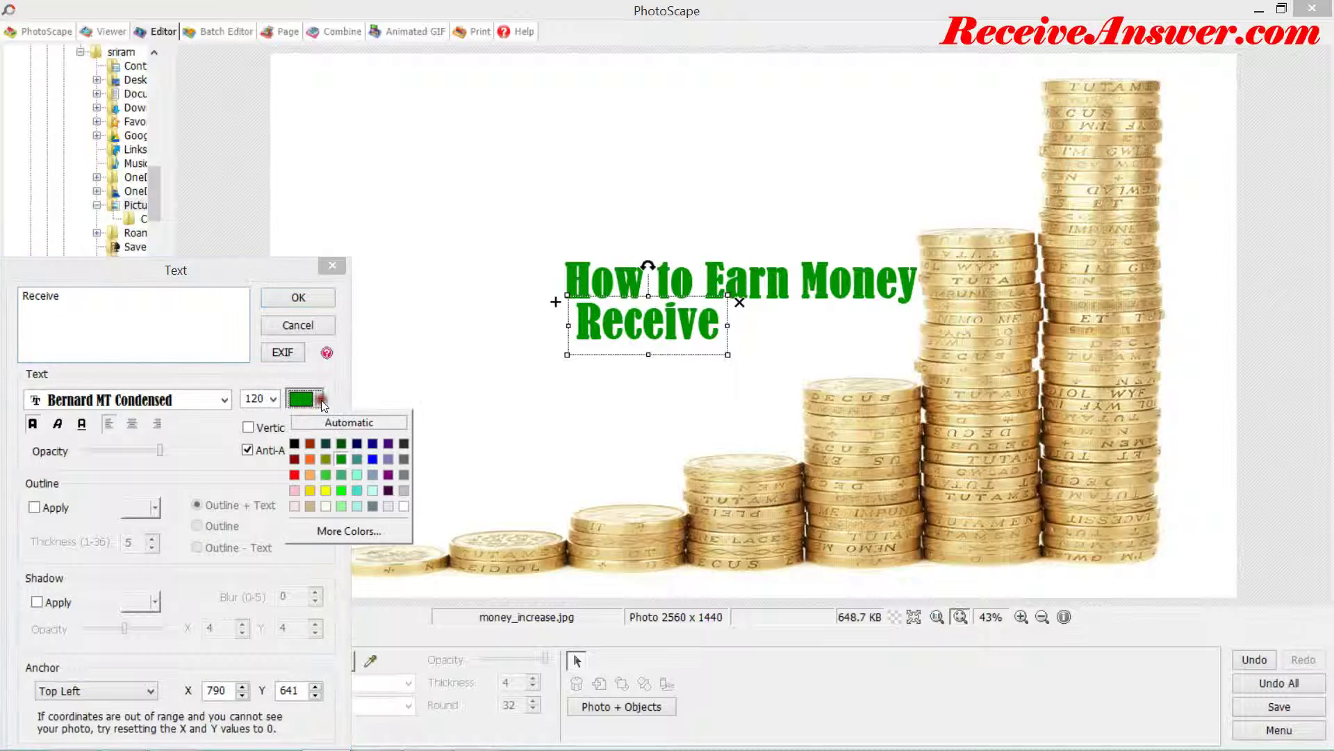
{"action": "left_click", "coordinate": [405, 474]}
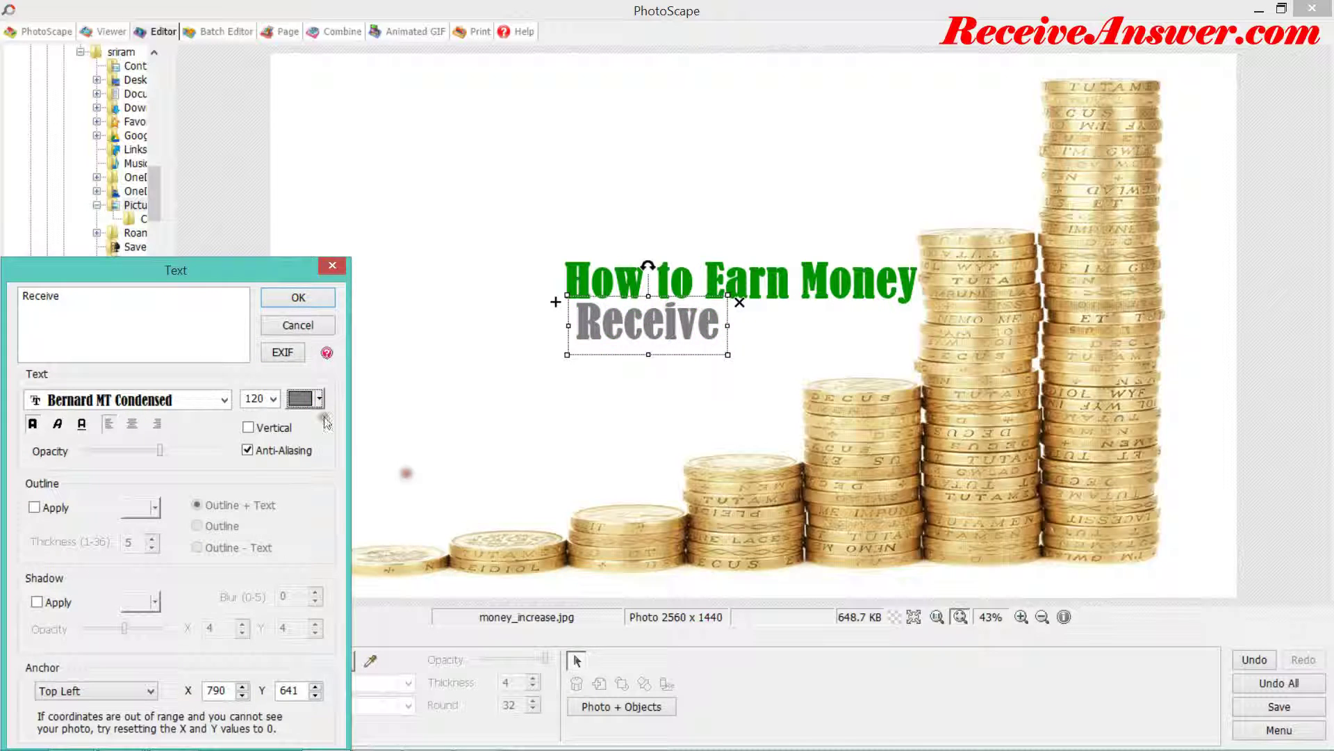
{"action": "left_click", "coordinate": [304, 299]}
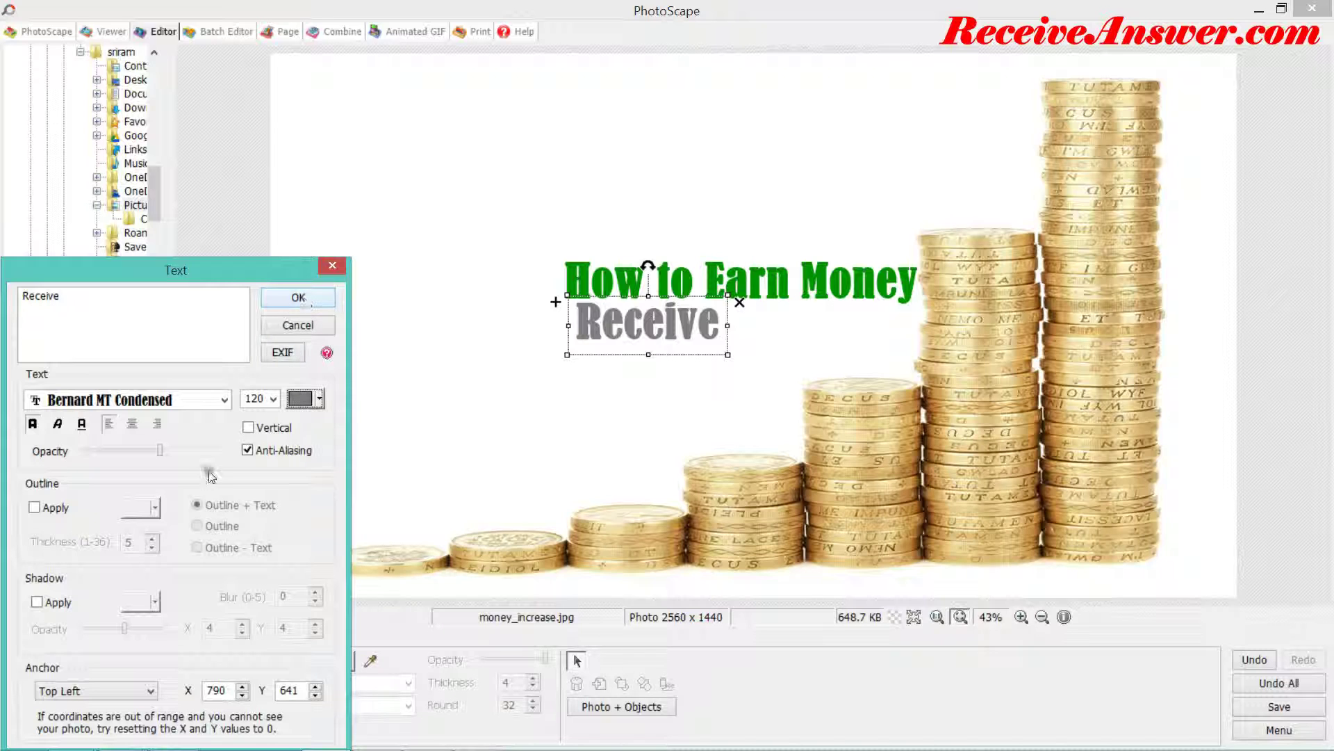
Step: Give 'Receive' a black outline of thickness 5 and move it onto the coin stacks
{"action": "left_click", "coordinate": [40, 507]}
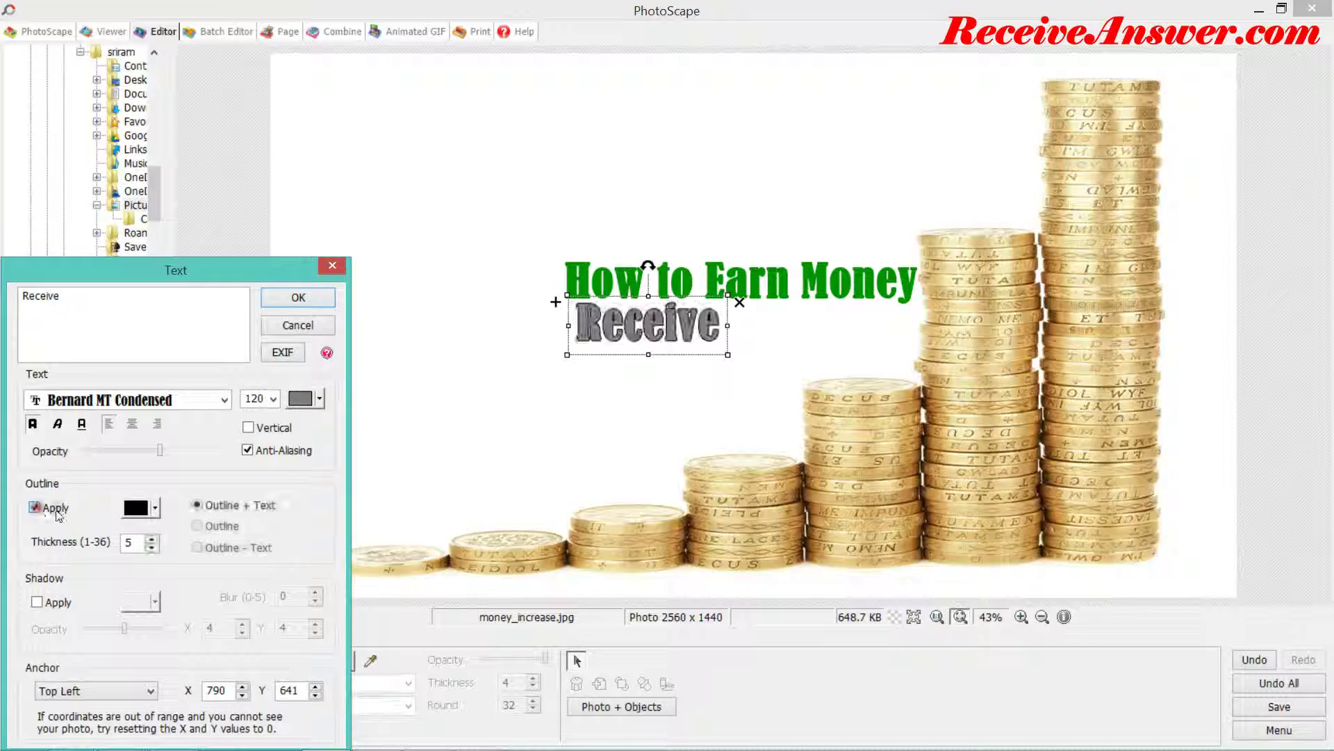
{"action": "left_click", "coordinate": [152, 549]}
{"action": "left_click", "coordinate": [151, 549]}
{"action": "left_click", "coordinate": [151, 549]}
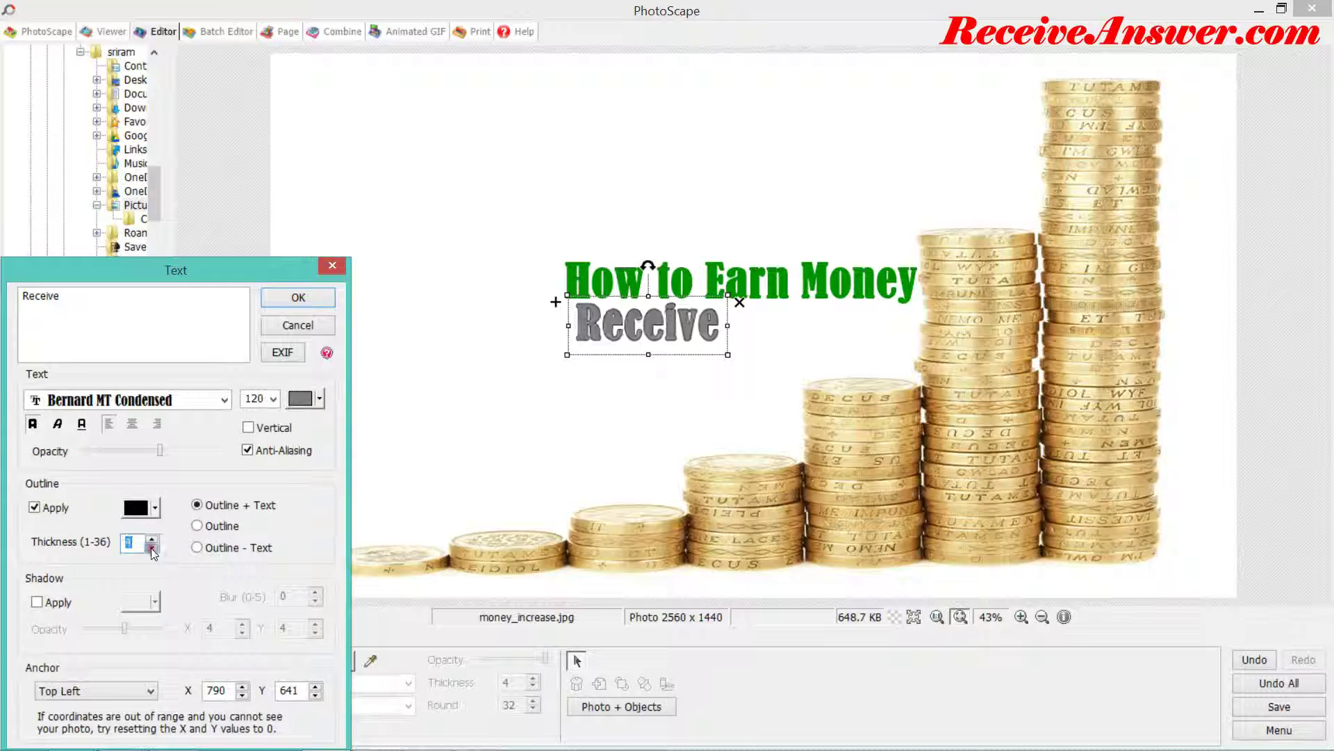
{"action": "left_click", "coordinate": [152, 537]}
{"action": "left_click", "coordinate": [151, 537]}
{"action": "left_click", "coordinate": [151, 537]}
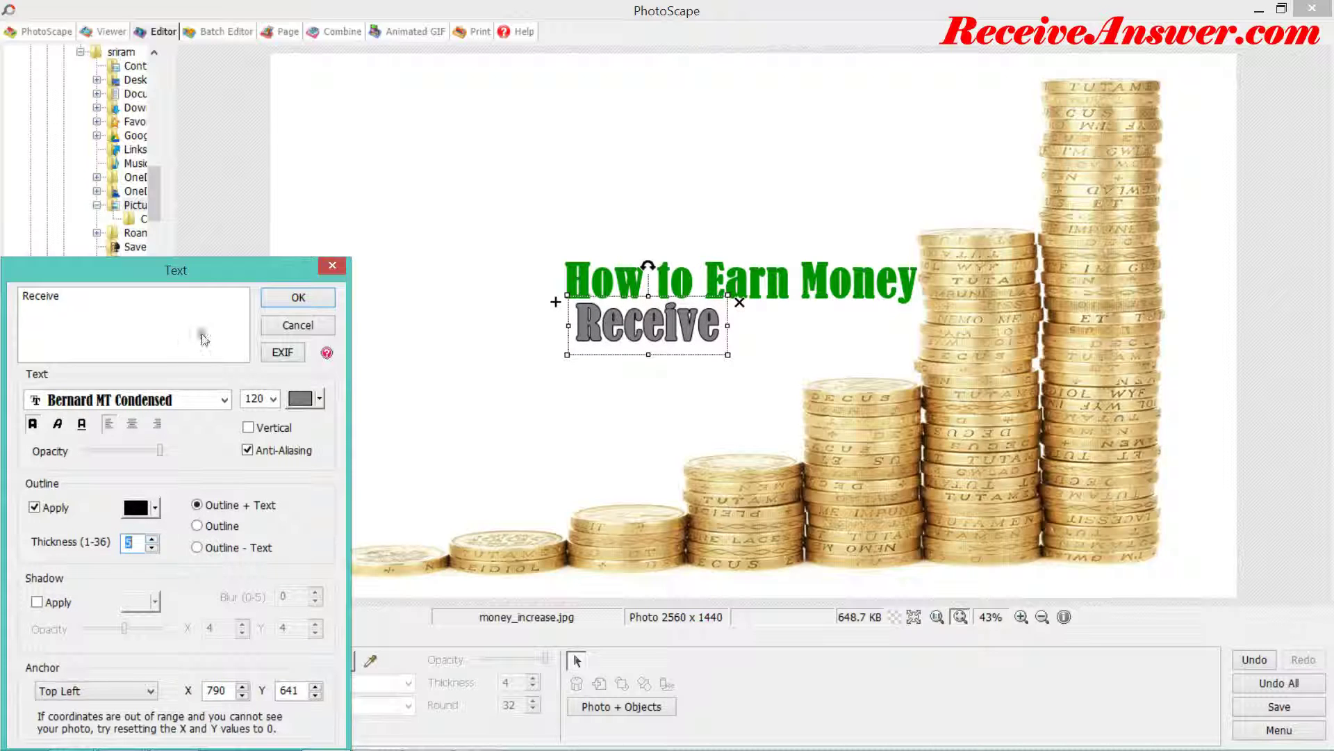
{"action": "left_click", "coordinate": [298, 297]}
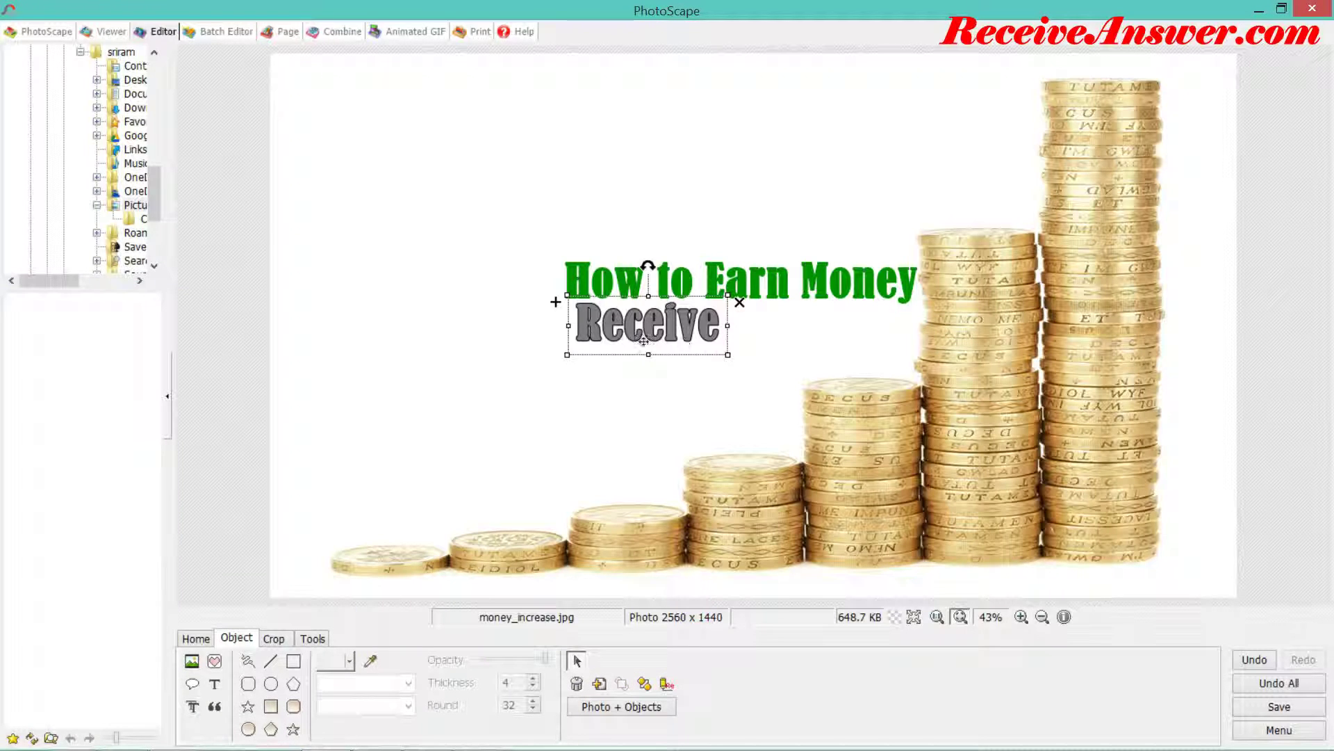
{"action": "left_click_drag", "start_coordinate": [643, 341], "coordinate": [885, 376]}
Step: Add 'Answer.com' text in dark red right after 'Receive'
{"action": "left_click", "coordinate": [708, 347]}
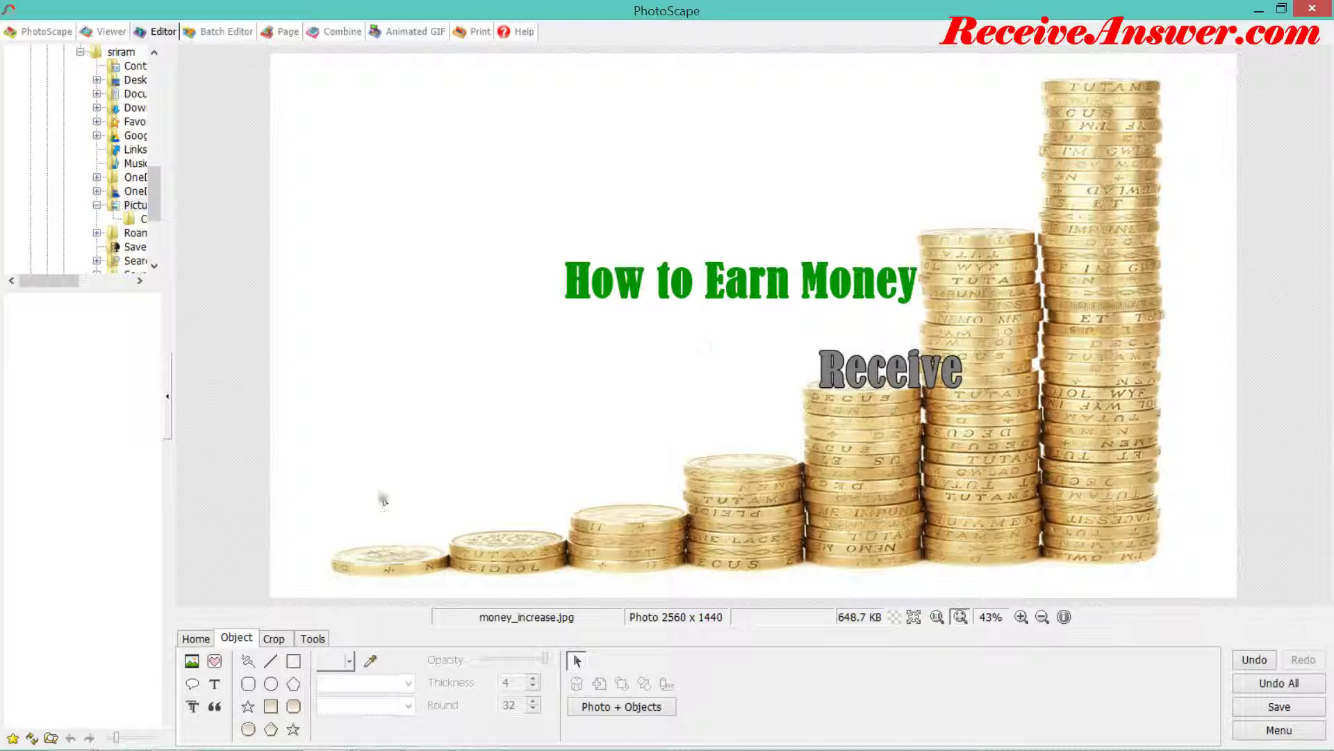
{"action": "left_click", "coordinate": [214, 684]}
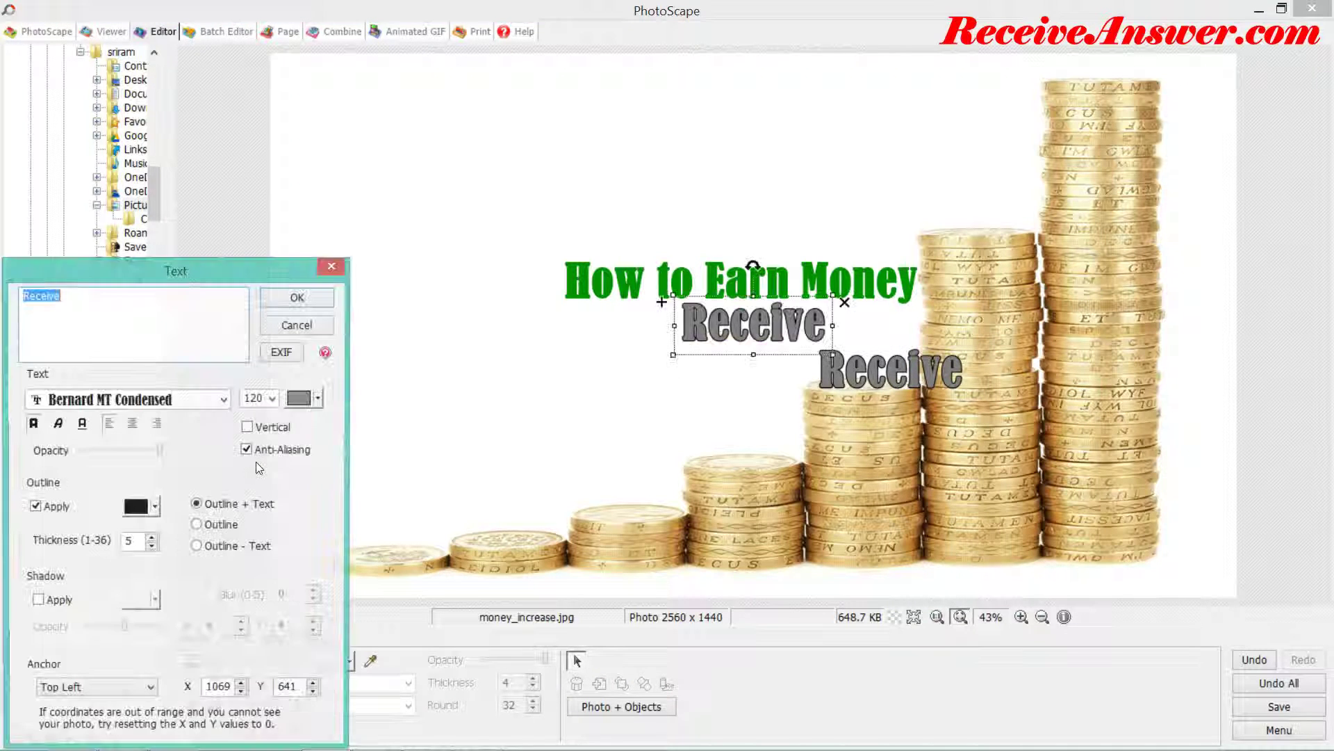
{"action": "type", "text": "Answer"}
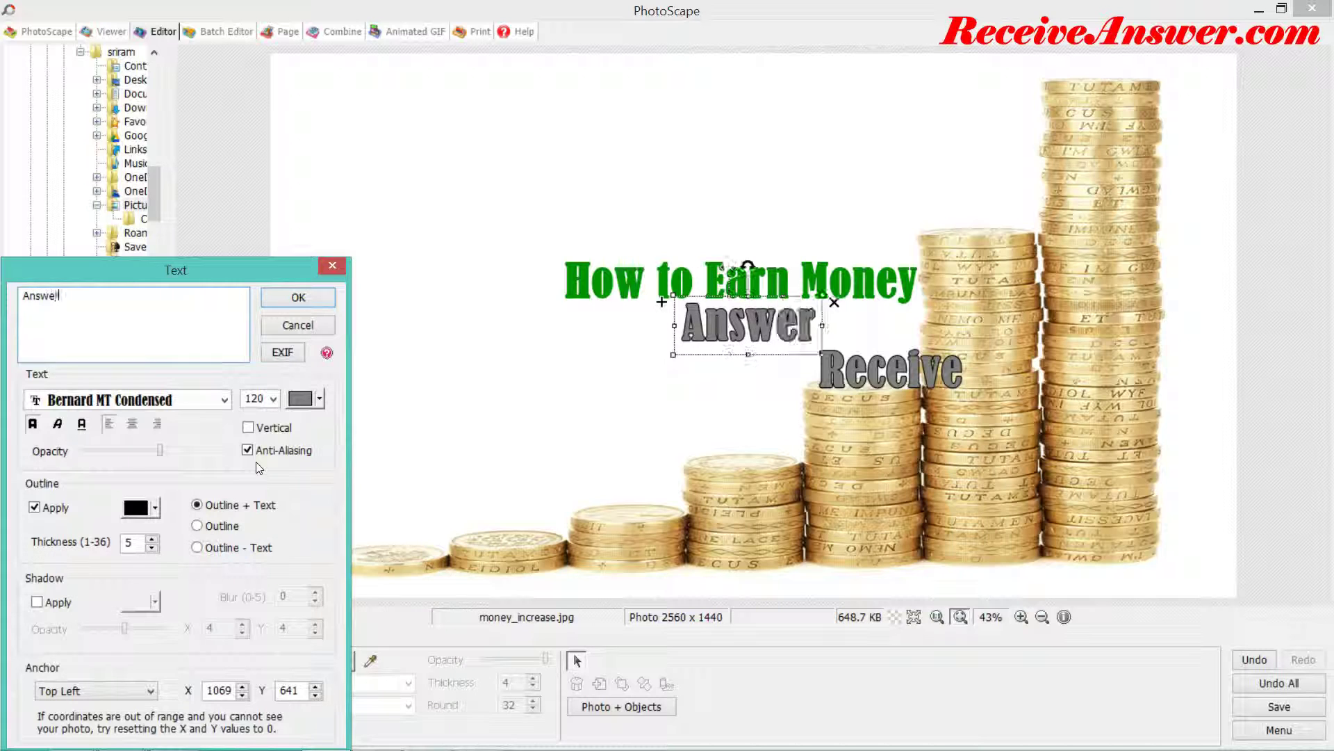
{"action": "type", "text": ".com"}
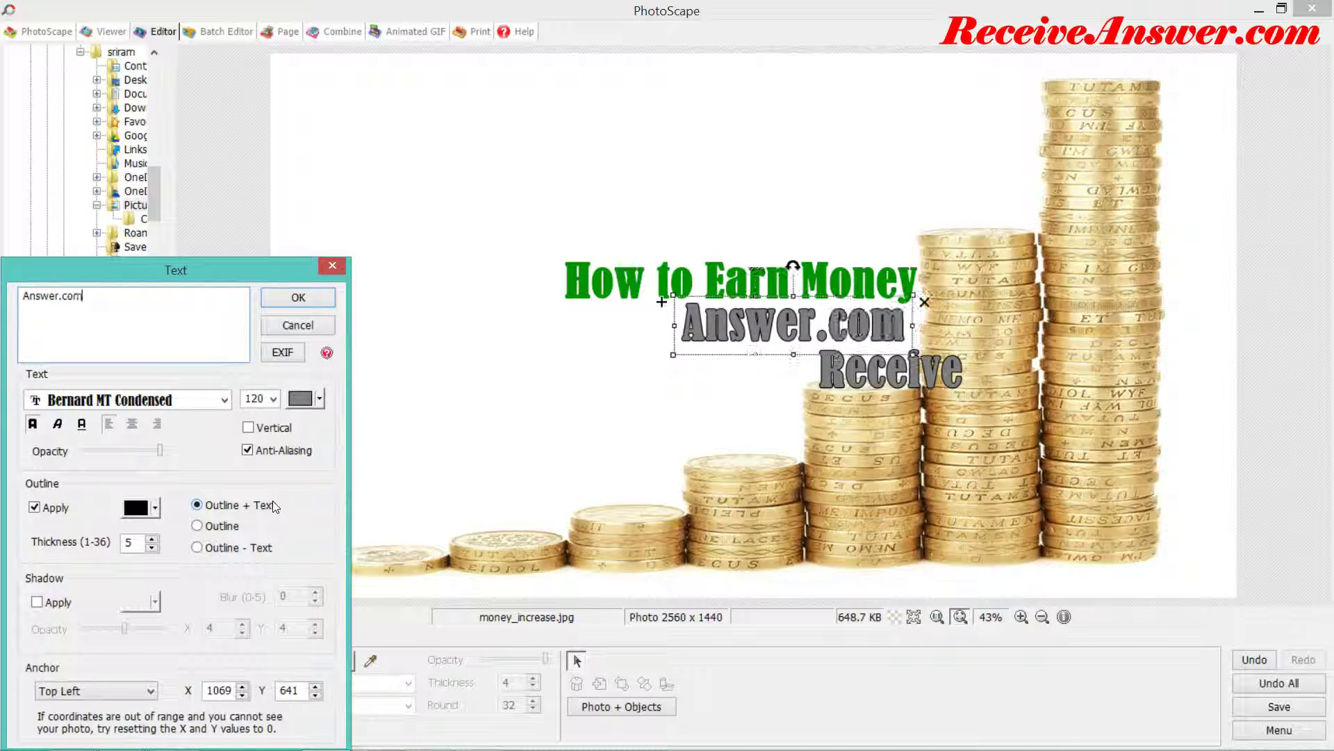
{"action": "left_click", "coordinate": [320, 399]}
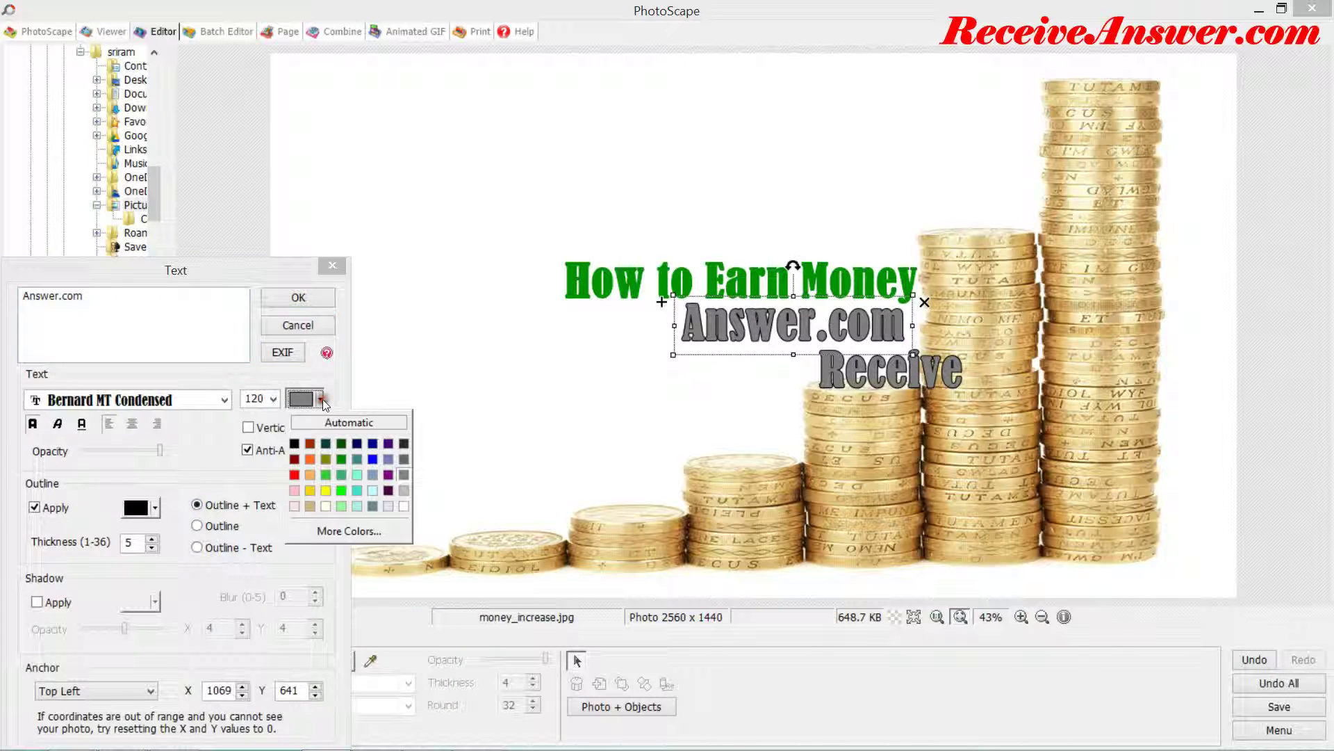
{"action": "left_click", "coordinate": [294, 459]}
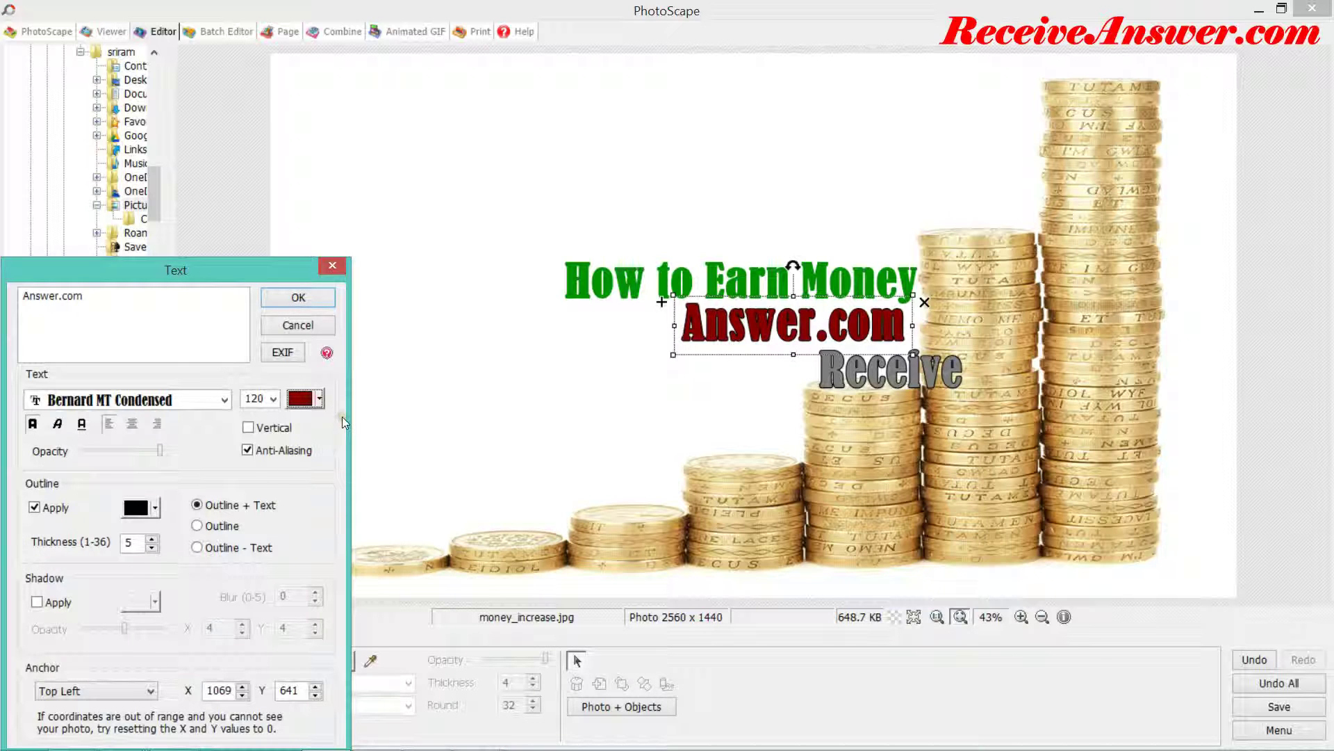
{"action": "left_click", "coordinate": [320, 294]}
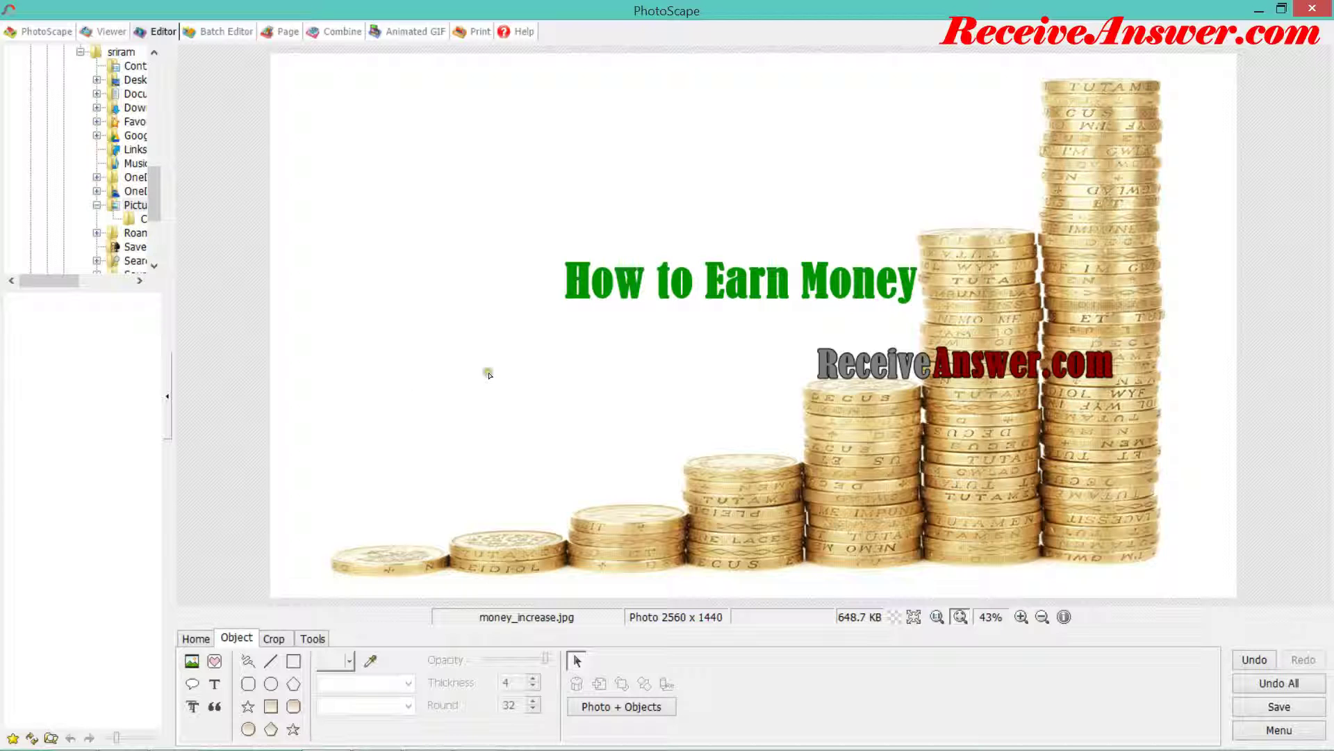
{"action": "mouse_move", "coordinate": [389, 743]}
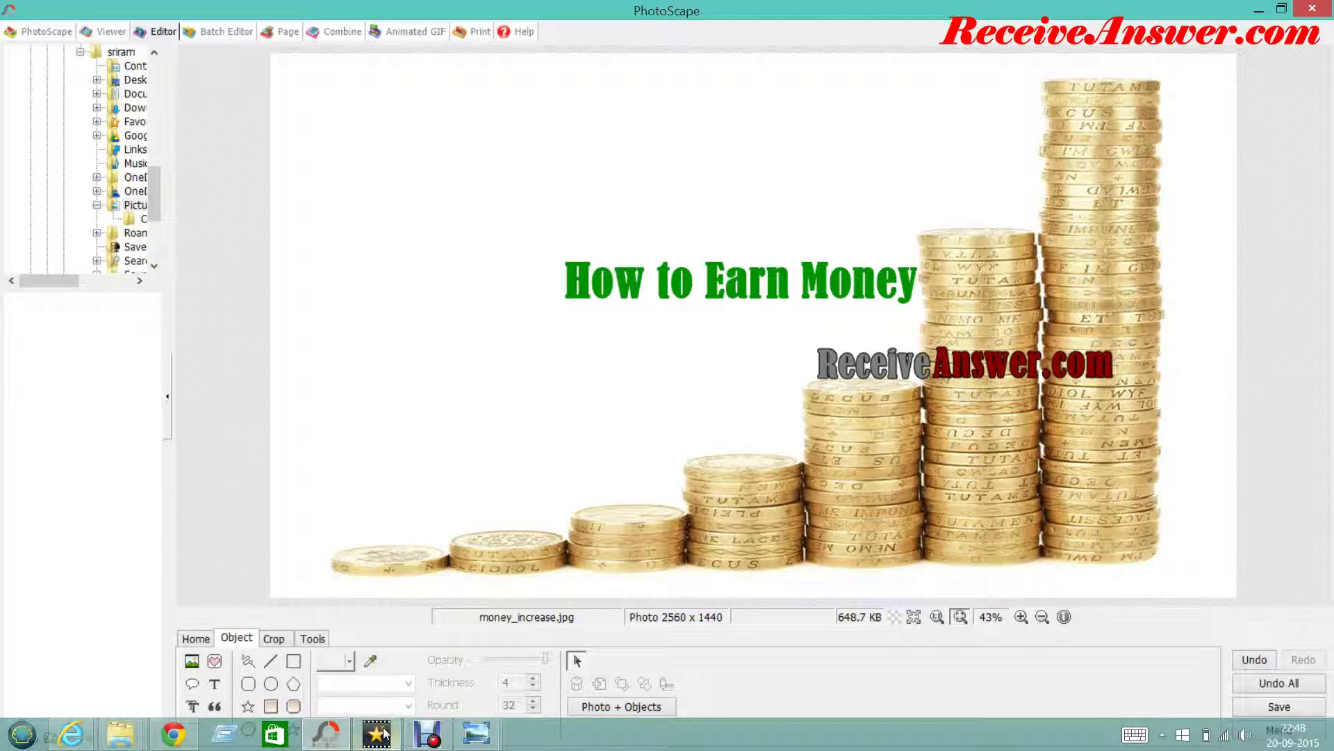
{"action": "mouse_move", "coordinate": [474, 739]}
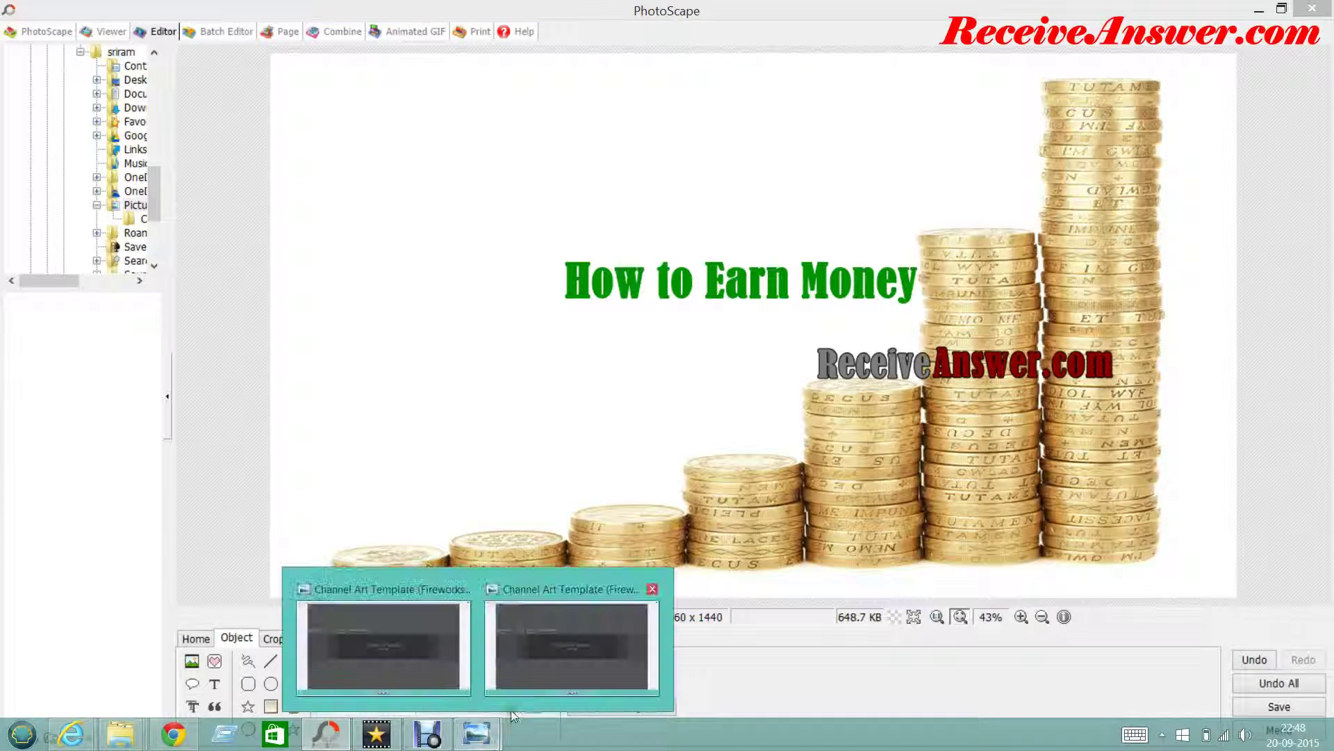
{"action": "left_click", "coordinate": [431, 661]}
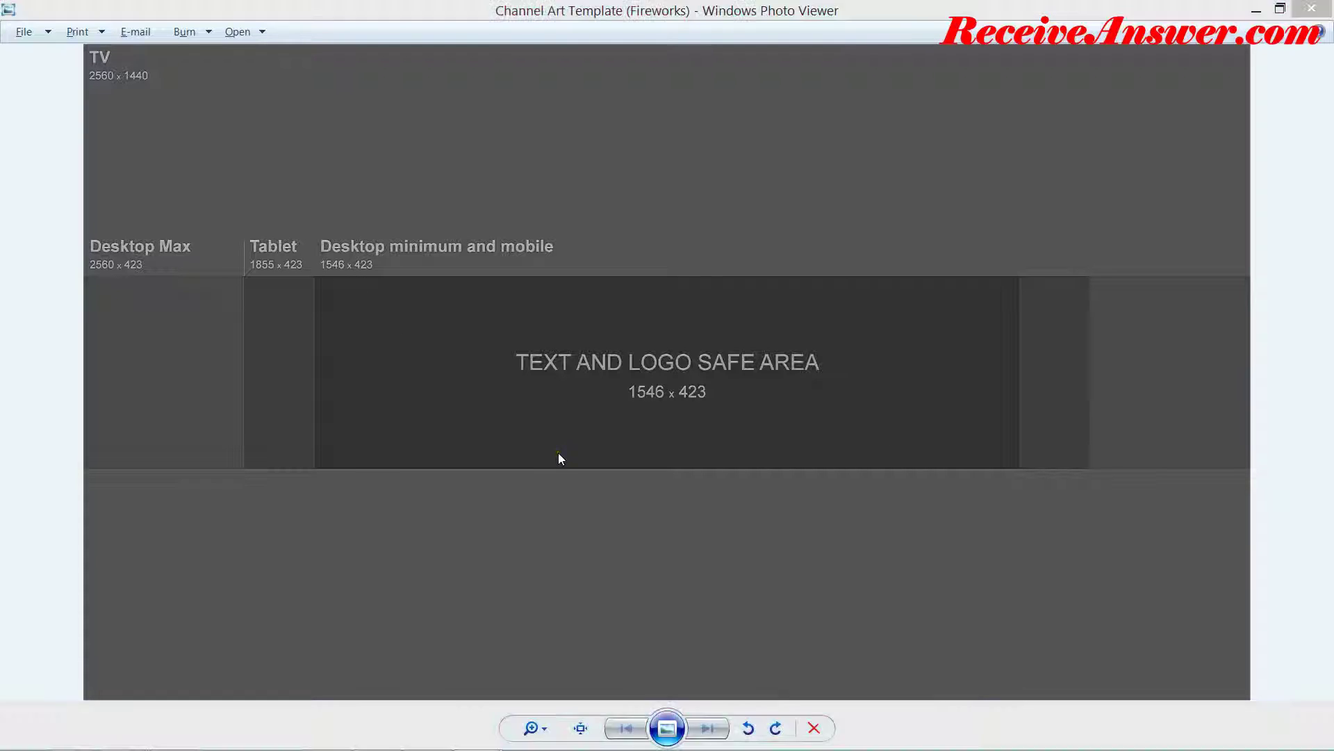
{"action": "key", "text": "alt+Tab"}
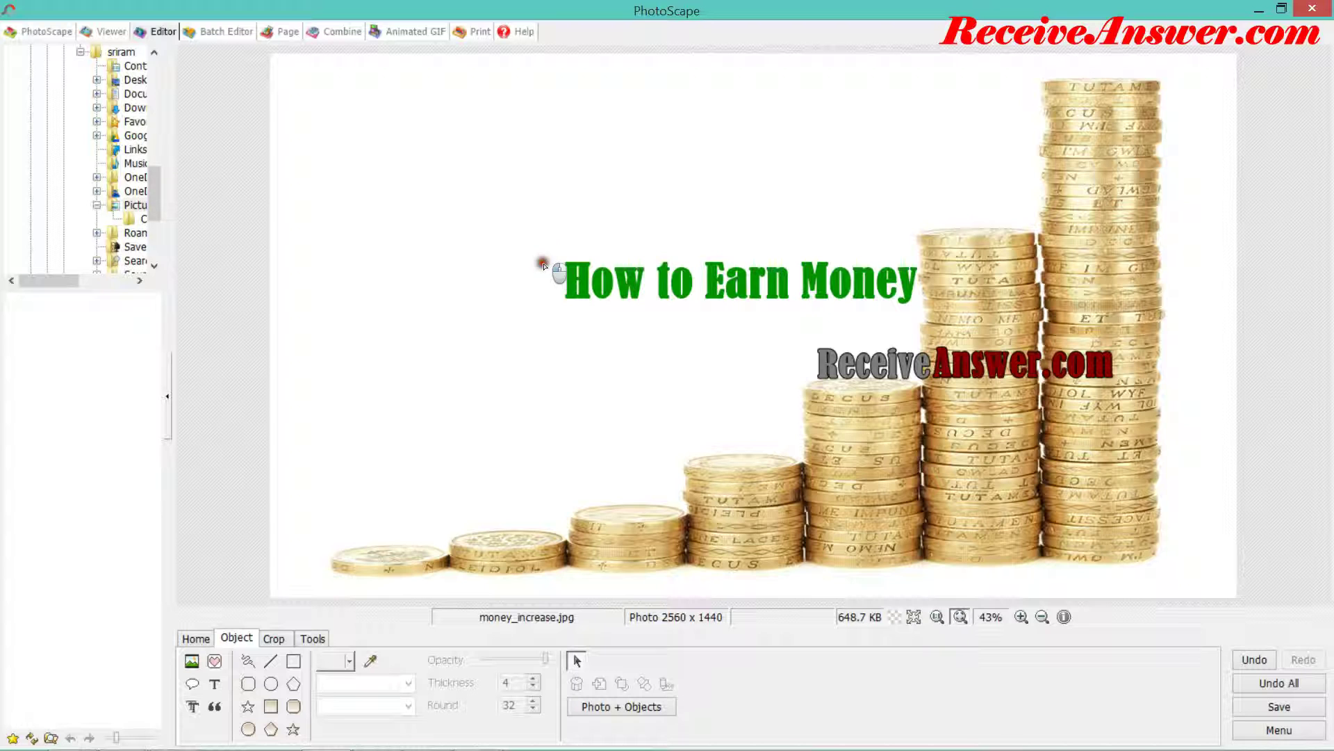
Step: Save the banner as ChannelArt.jpg in CreateChannelArt at 100% JPEG quality
{"action": "left_click_drag", "start_coordinate": [542, 256], "coordinate": [1121, 420]}
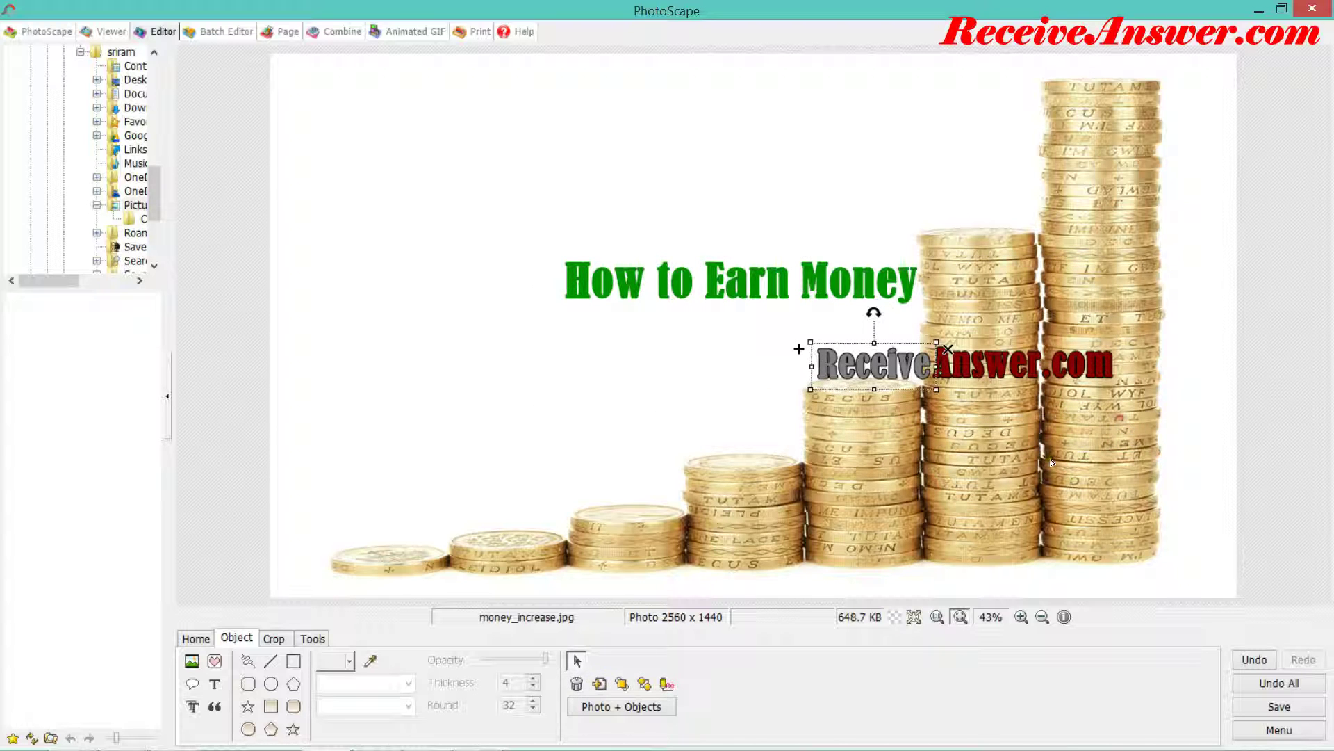
{"action": "left_click", "coordinate": [608, 389]}
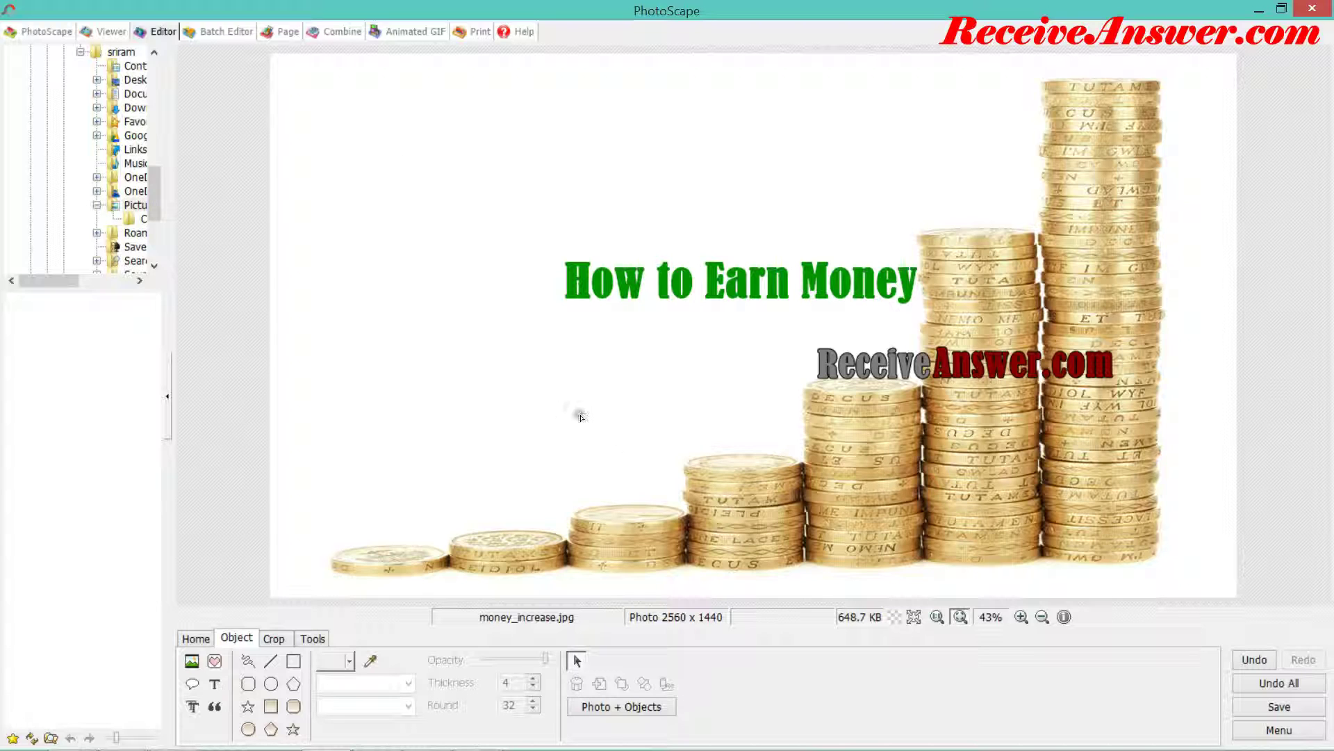
{"action": "left_click", "coordinate": [1281, 709]}
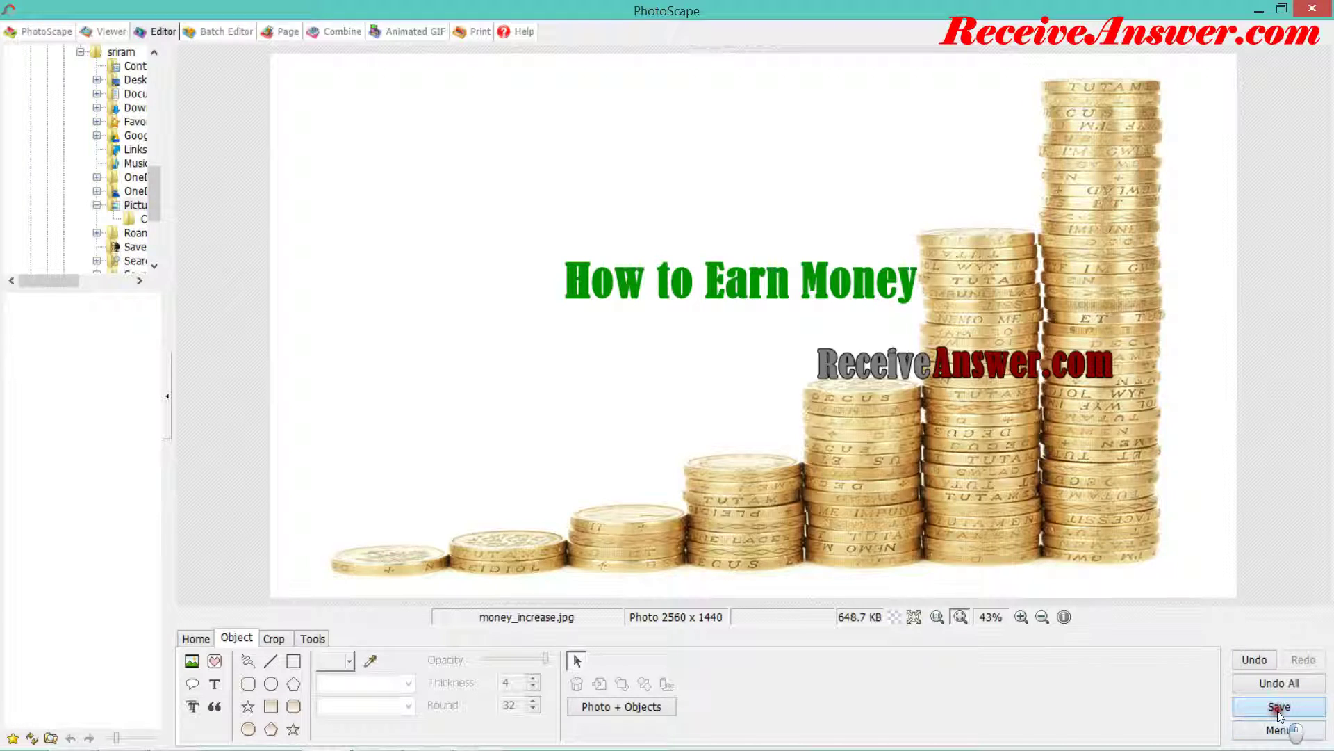
{"action": "left_click", "coordinate": [450, 407]}
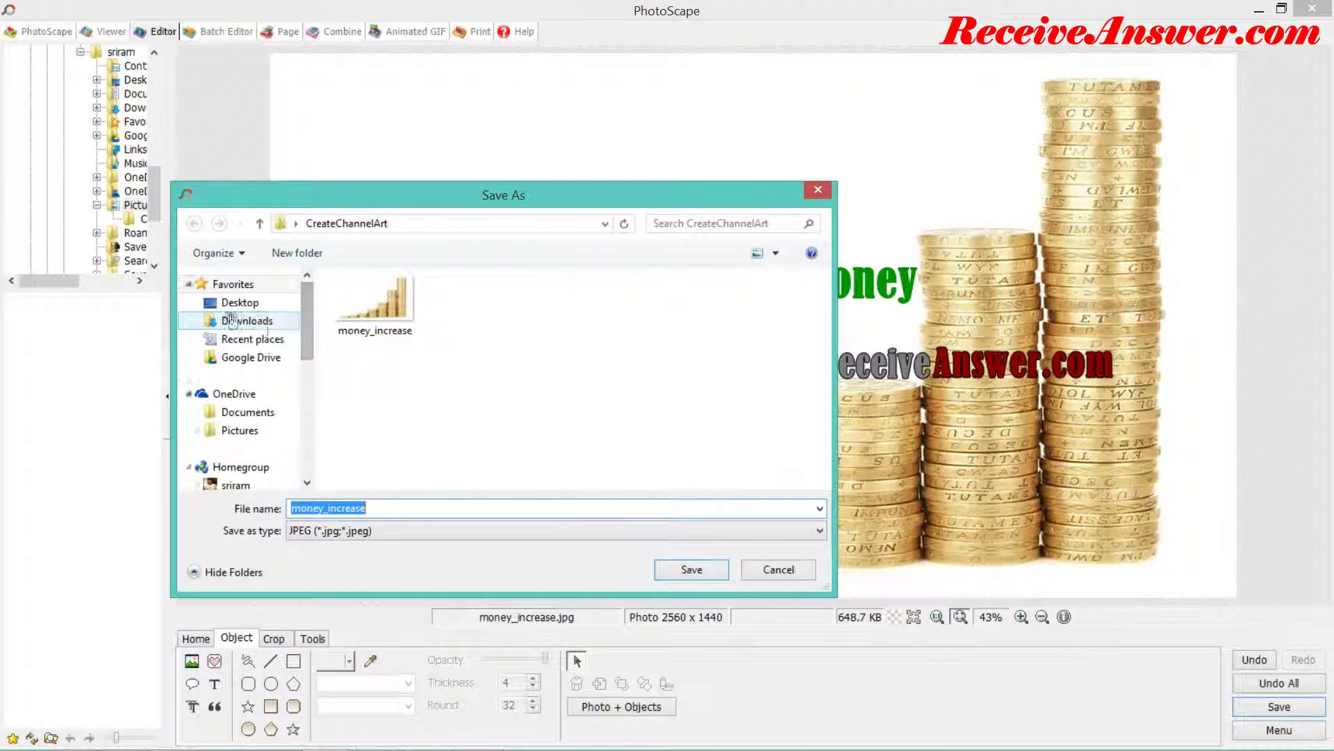
{"action": "key", "text": "Return"}
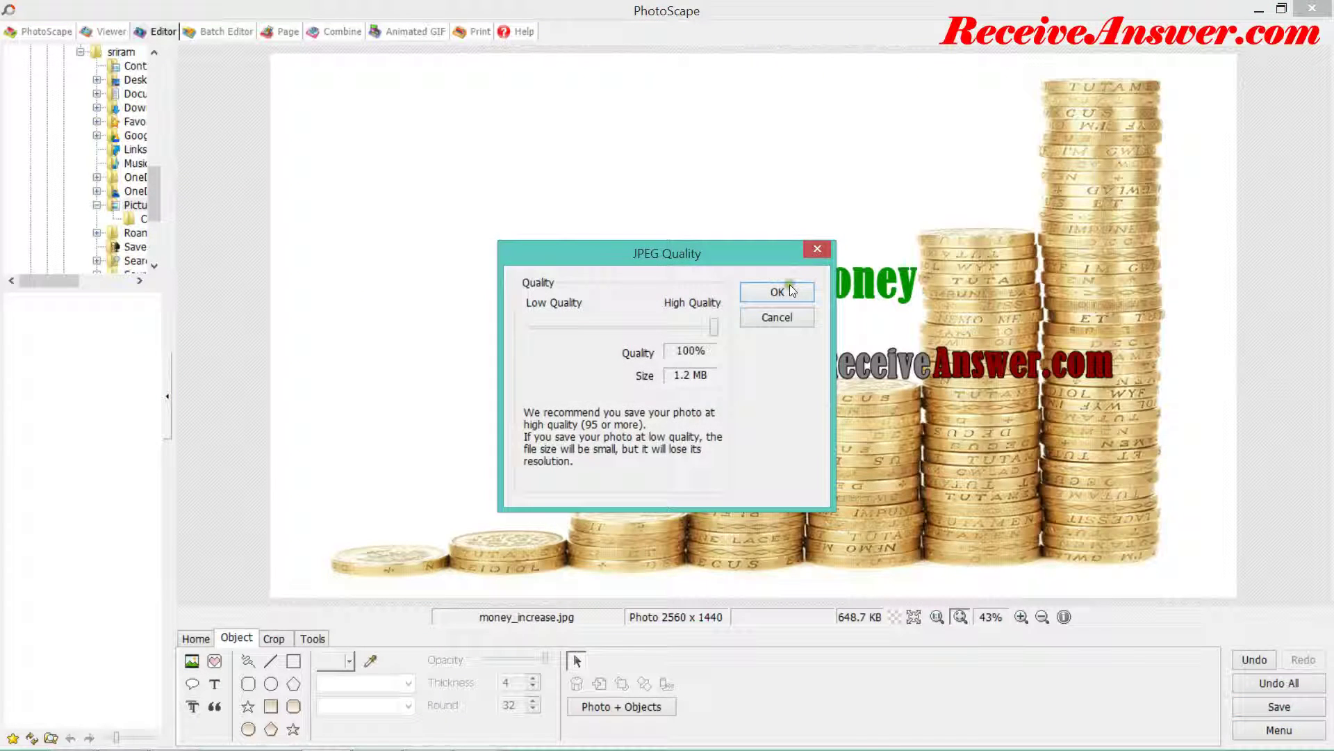
{"action": "left_click", "coordinate": [777, 292]}
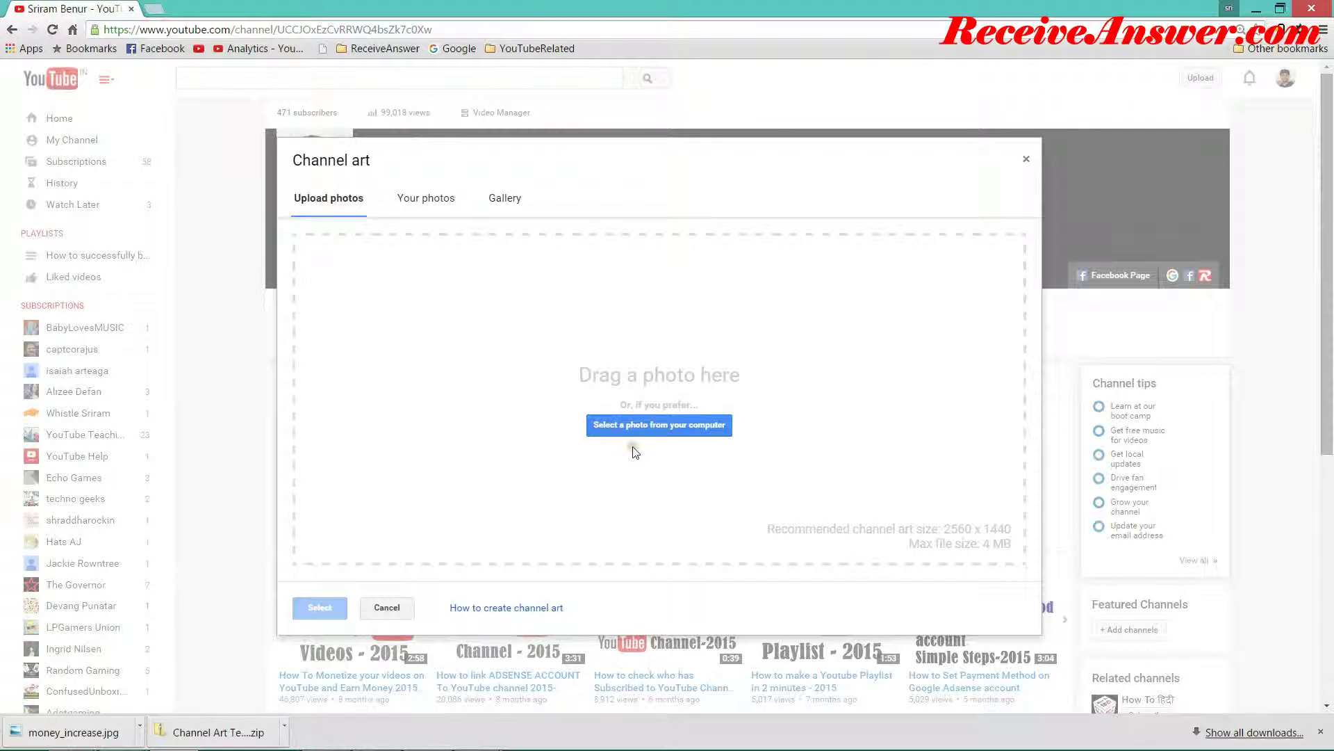
Step: Upload ChannelArt from the CreateChannelArt folder and apply it as the channel art
{"action": "left_click", "coordinate": [650, 425]}
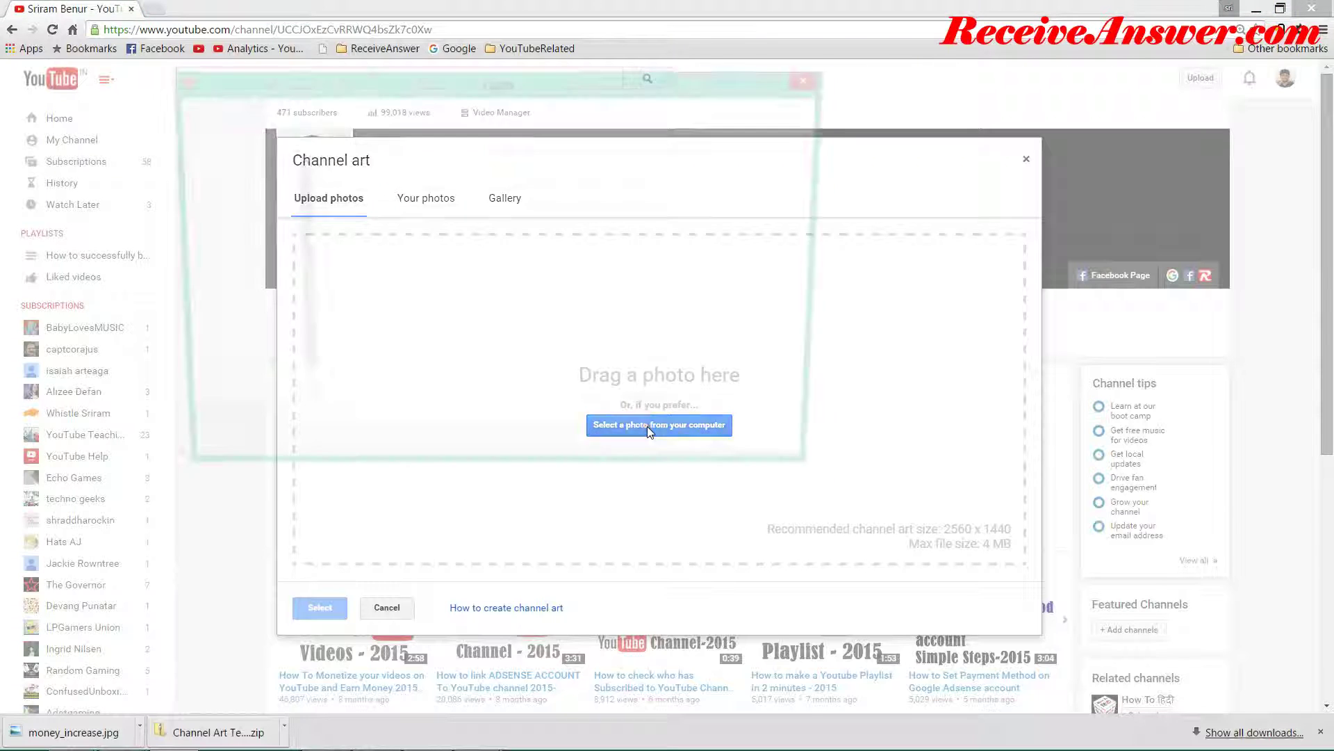
{"action": "double_click", "coordinate": [467, 246]}
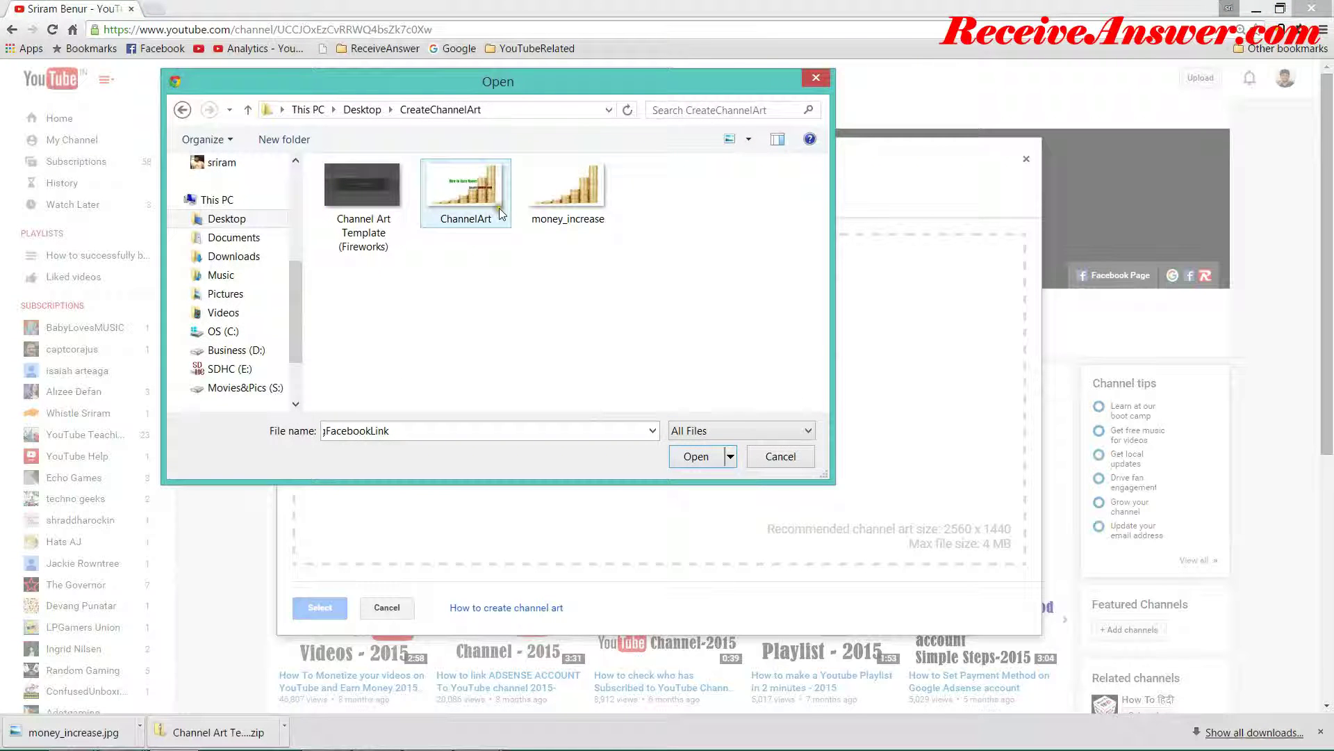
{"action": "left_click", "coordinate": [479, 205]}
{"action": "left_click", "coordinate": [697, 457]}
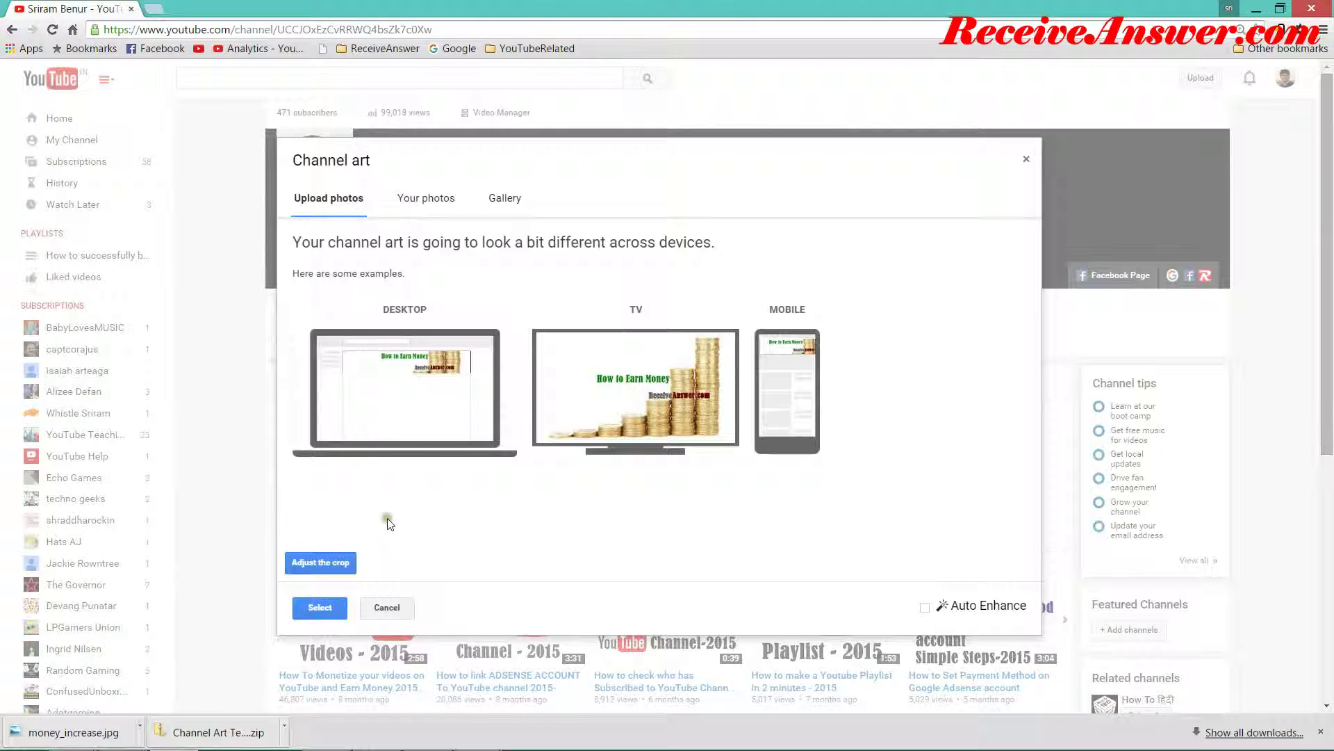
{"action": "left_click", "coordinate": [320, 607]}
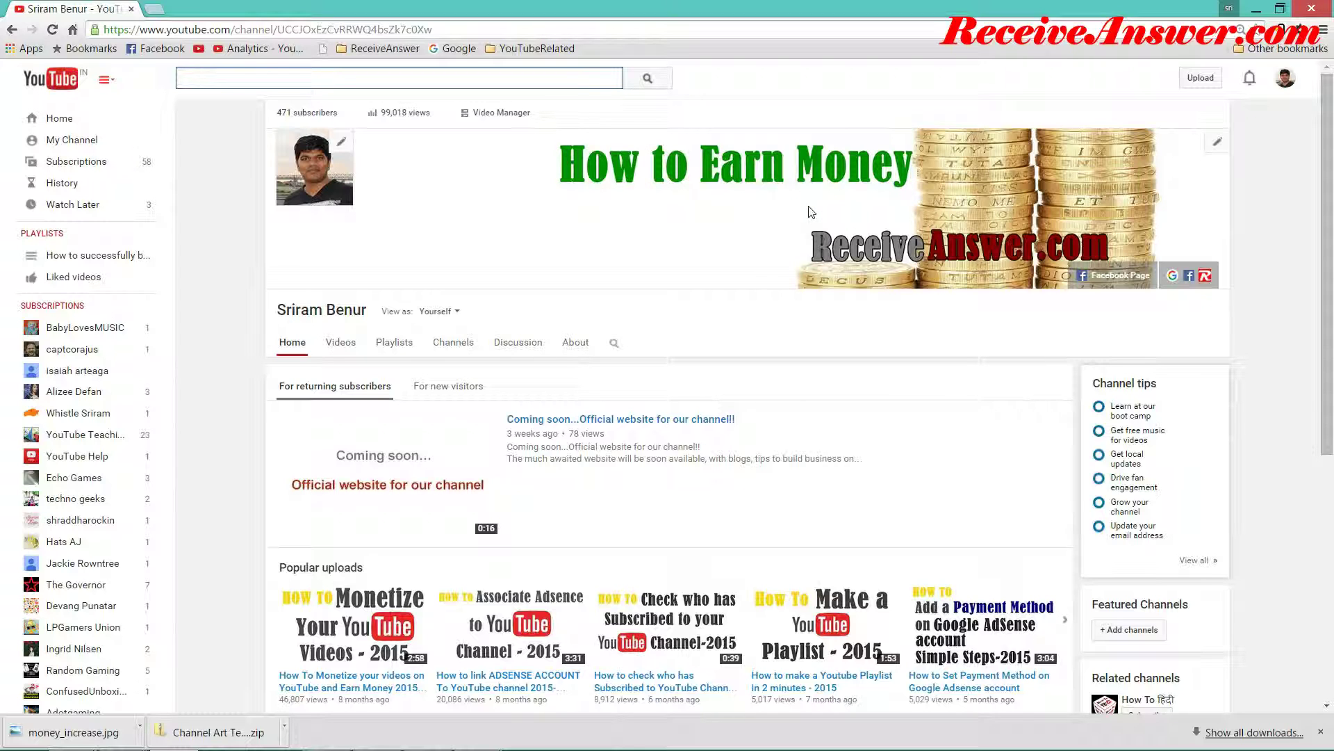
Step: Search YouTube for the channel's name and open the channel from the results
{"action": "type", "text": "Sriram Benur"}
{"action": "key", "text": "Return"}
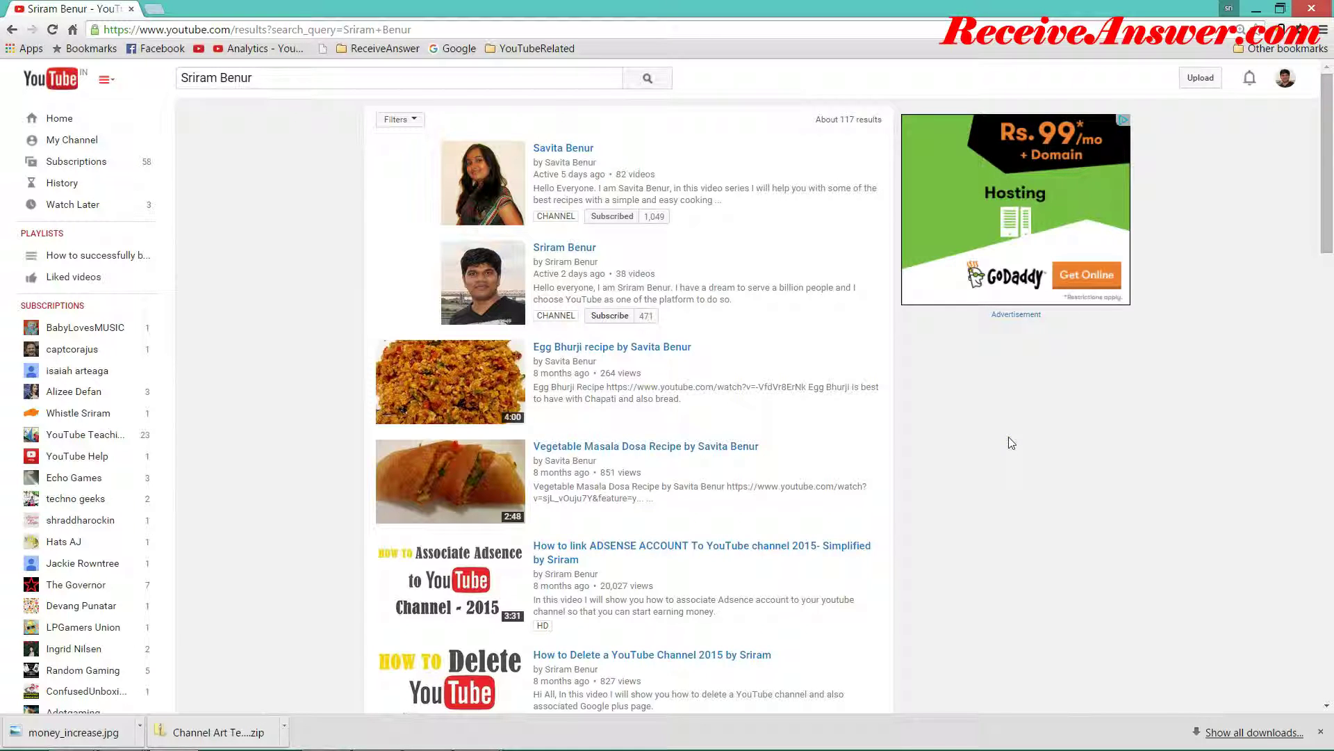
{"action": "left_click", "coordinate": [584, 265]}
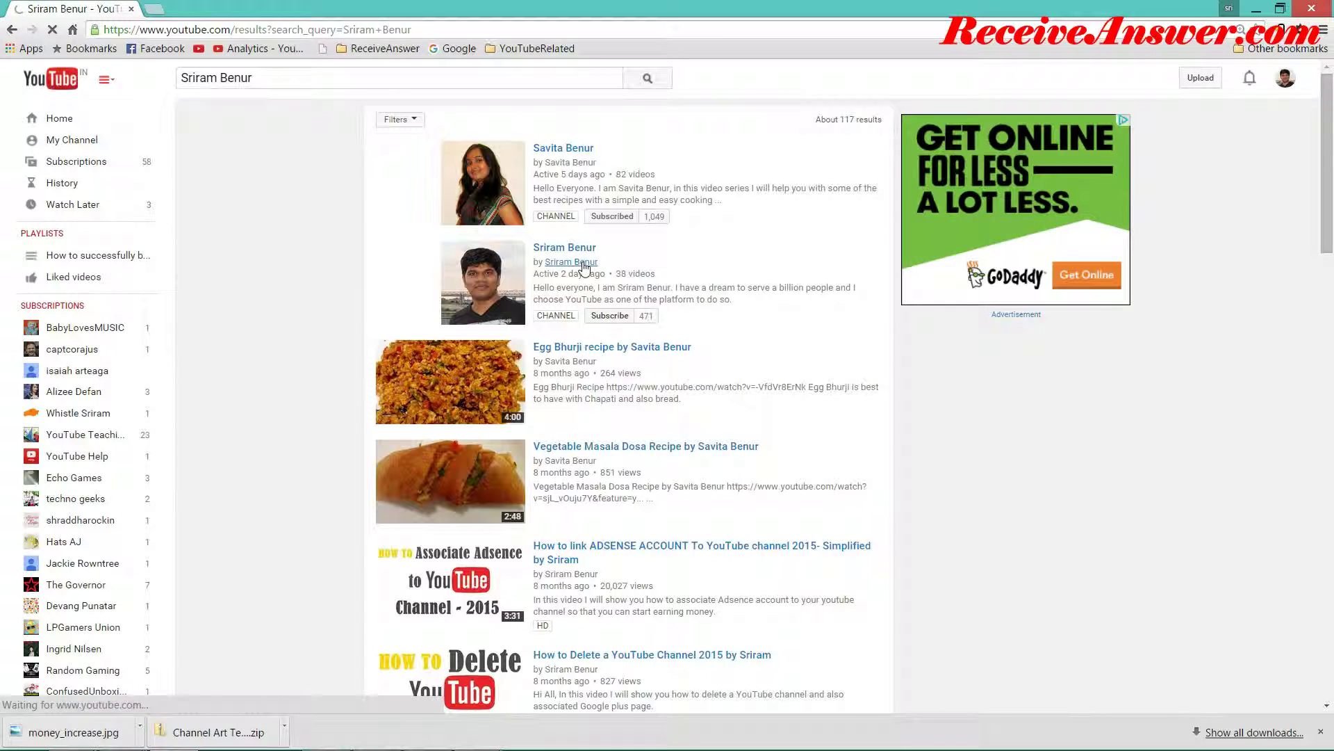
{"action": "mouse_move", "coordinate": [584, 266]}
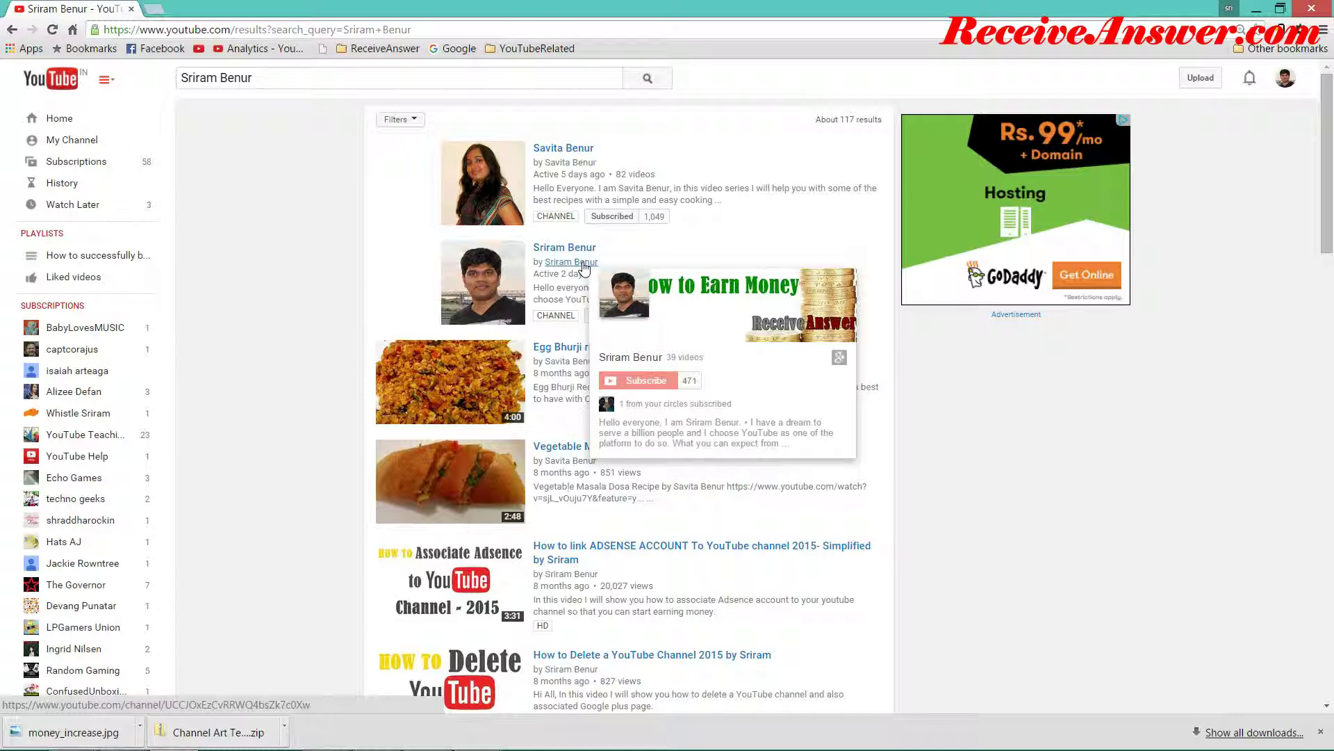
Step: Back in the editor, lower the 'How to Earn Money' title slightly and resize its box
{"action": "mouse_move", "coordinate": [139, 749]}
{"action": "left_click", "coordinate": [326, 734]}
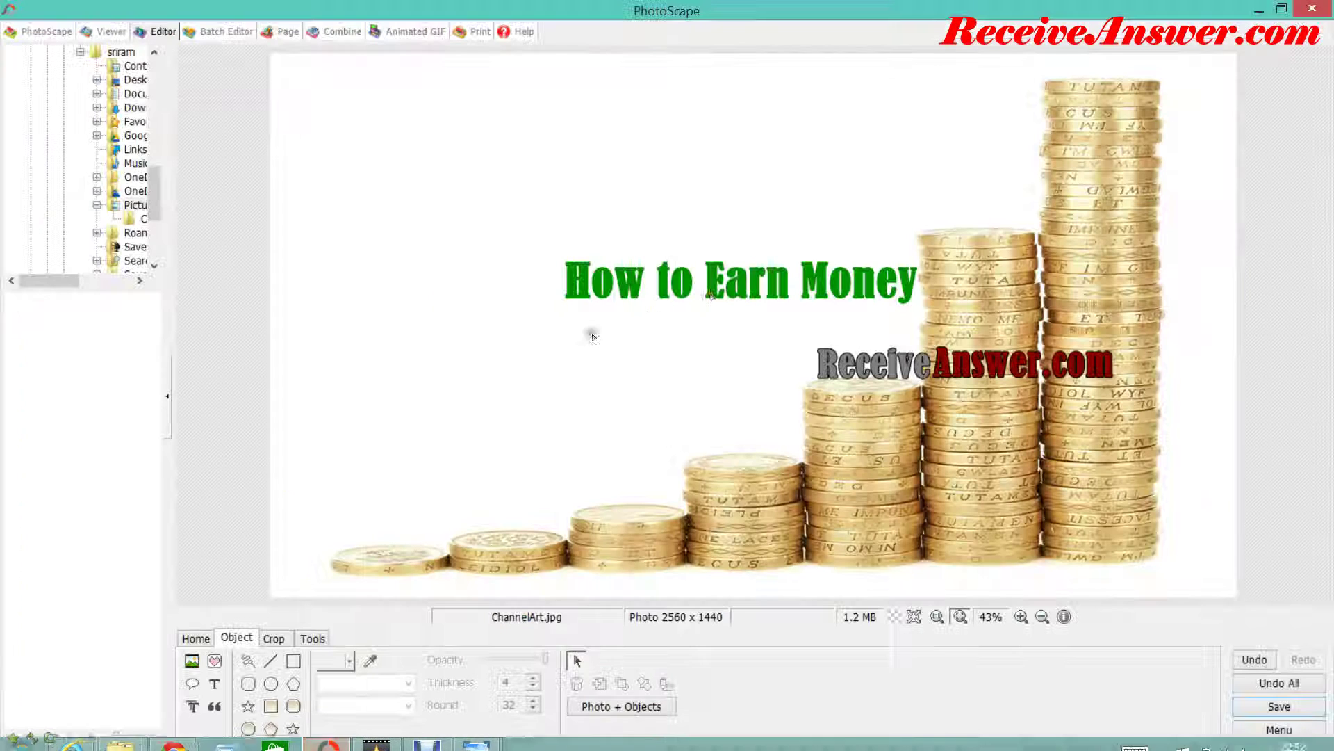
{"action": "left_click", "coordinate": [691, 281]}
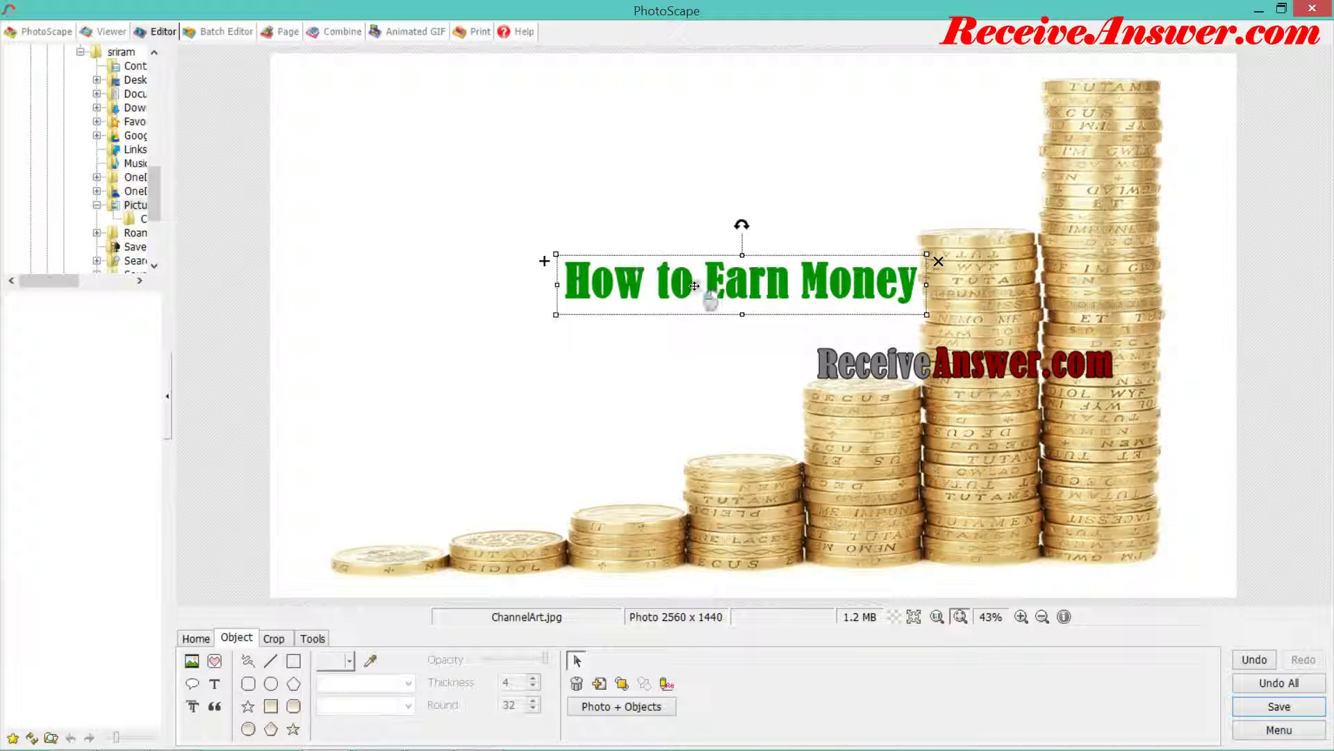
{"action": "left_click_drag", "start_coordinate": [695, 286], "coordinate": [696, 306]}
{"action": "left_click_drag", "start_coordinate": [561, 337], "coordinate": [583, 339]}
Step: Shrink 'Receive' and 'Answer.com', rejoin them under the title, and open Answer.com's text settings
{"action": "left_click", "coordinate": [931, 385]}
{"action": "left_click_drag", "start_coordinate": [937, 391], "coordinate": [903, 376]}
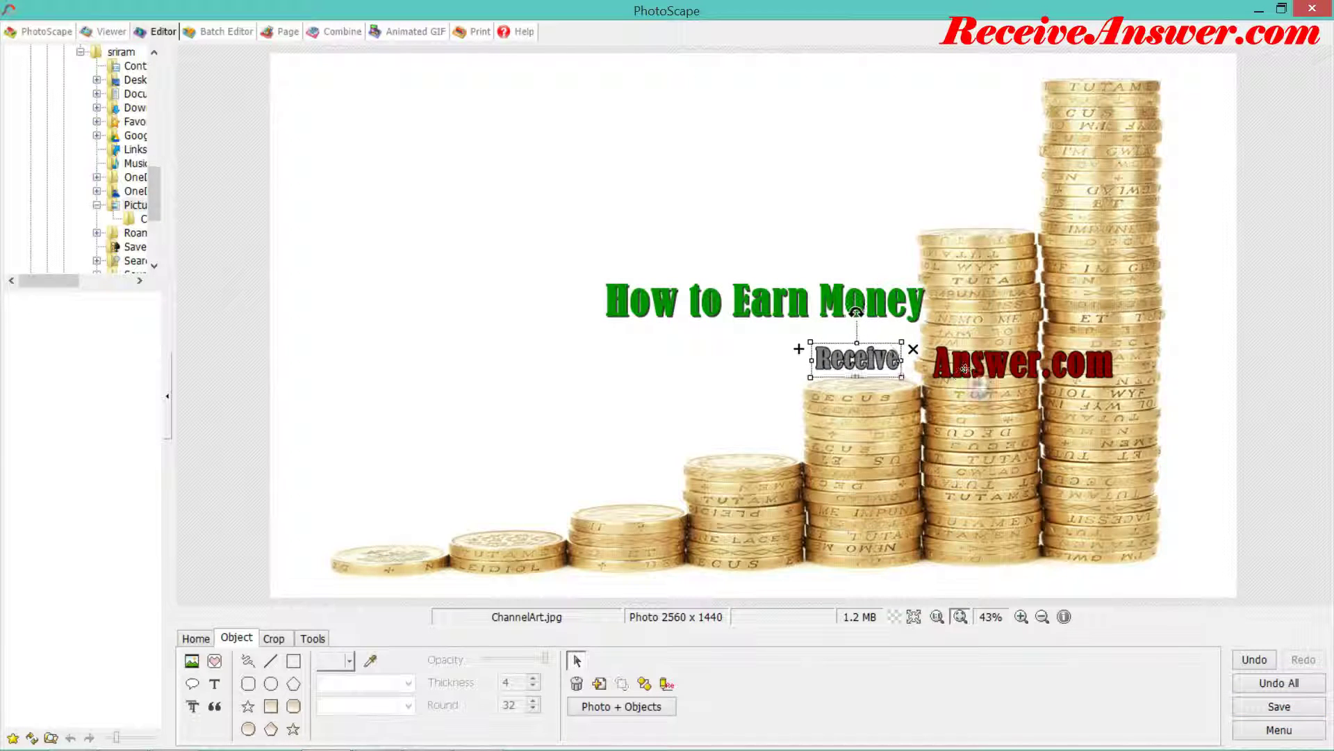
{"action": "left_click", "coordinate": [994, 383]}
{"action": "left_click_drag", "start_coordinate": [1120, 388], "coordinate": [987, 363]}
{"action": "left_click_drag", "start_coordinate": [868, 366], "coordinate": [861, 384]}
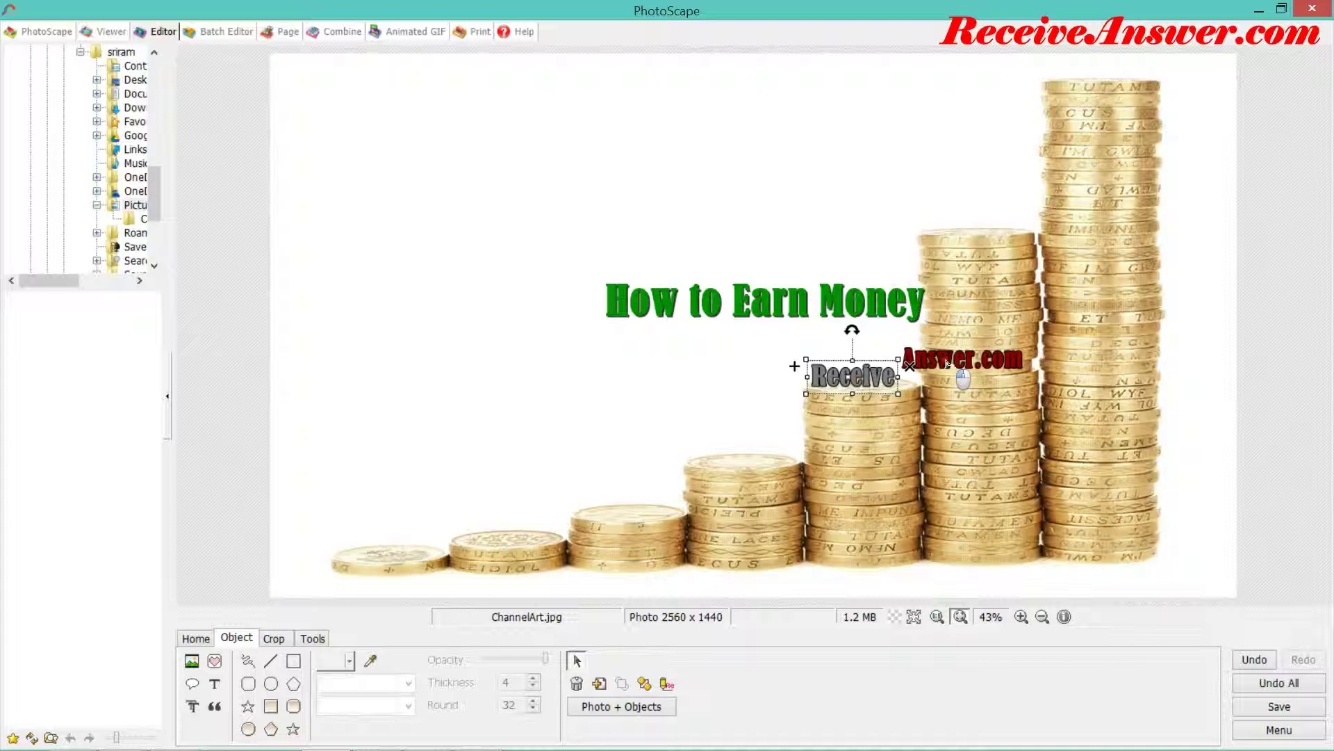
{"action": "left_click_drag", "start_coordinate": [957, 361], "coordinate": [950, 379]}
{"action": "left_click", "coordinate": [920, 448]}
{"action": "double_click", "coordinate": [939, 381]}
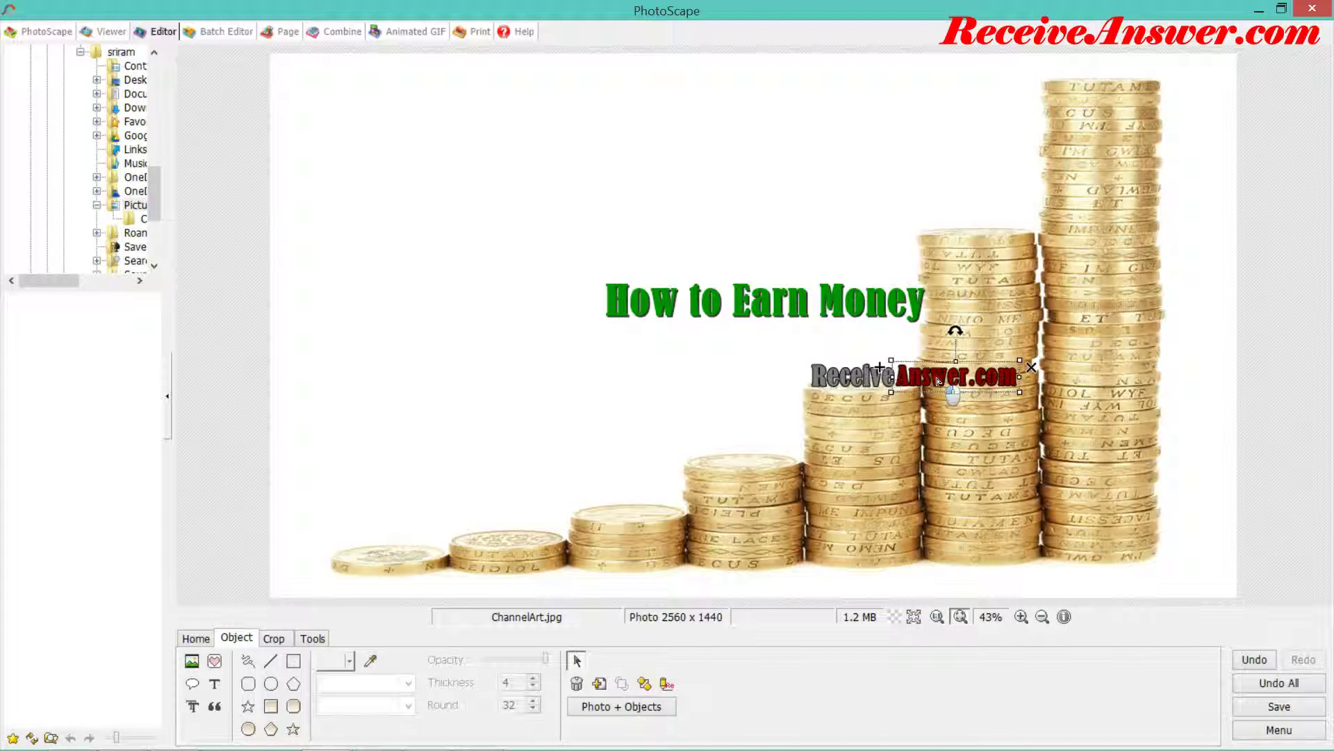
Step: Change the 'Answer.com' text colour to white
{"action": "left_click", "coordinate": [319, 399]}
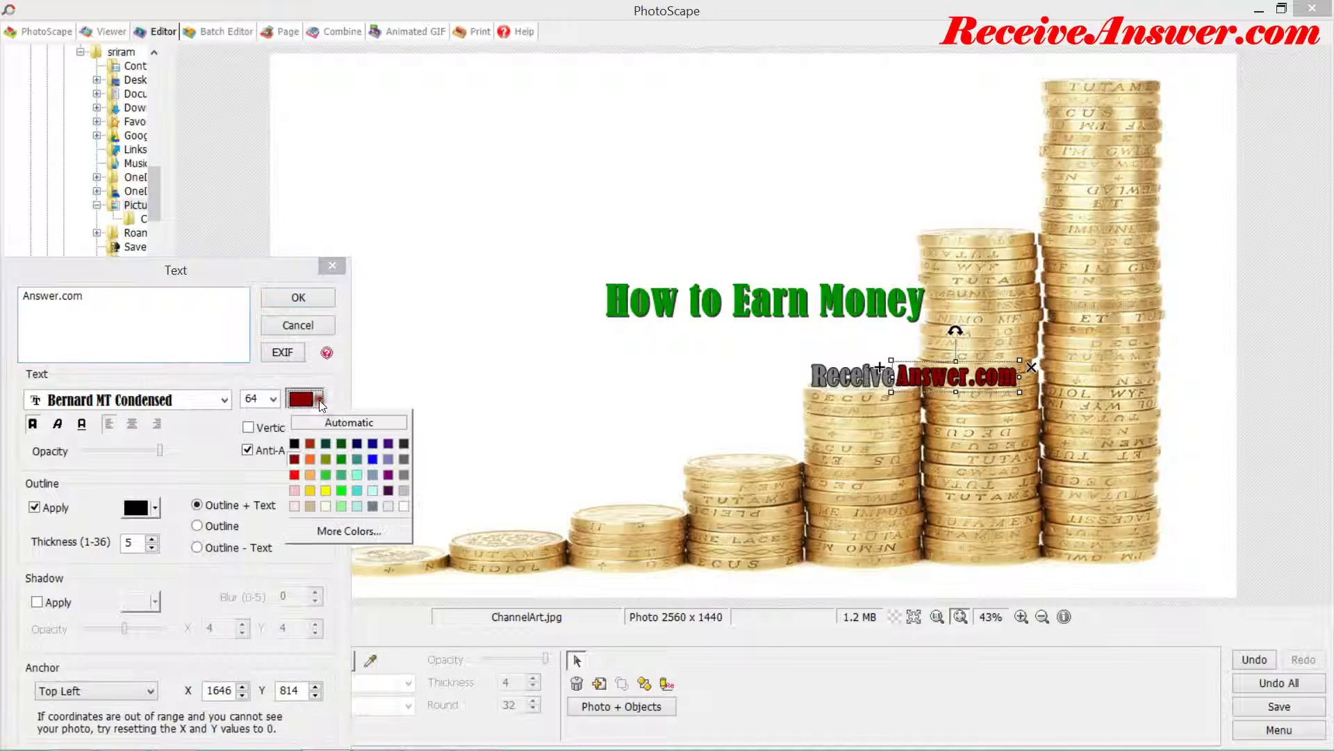
{"action": "left_click", "coordinate": [404, 506]}
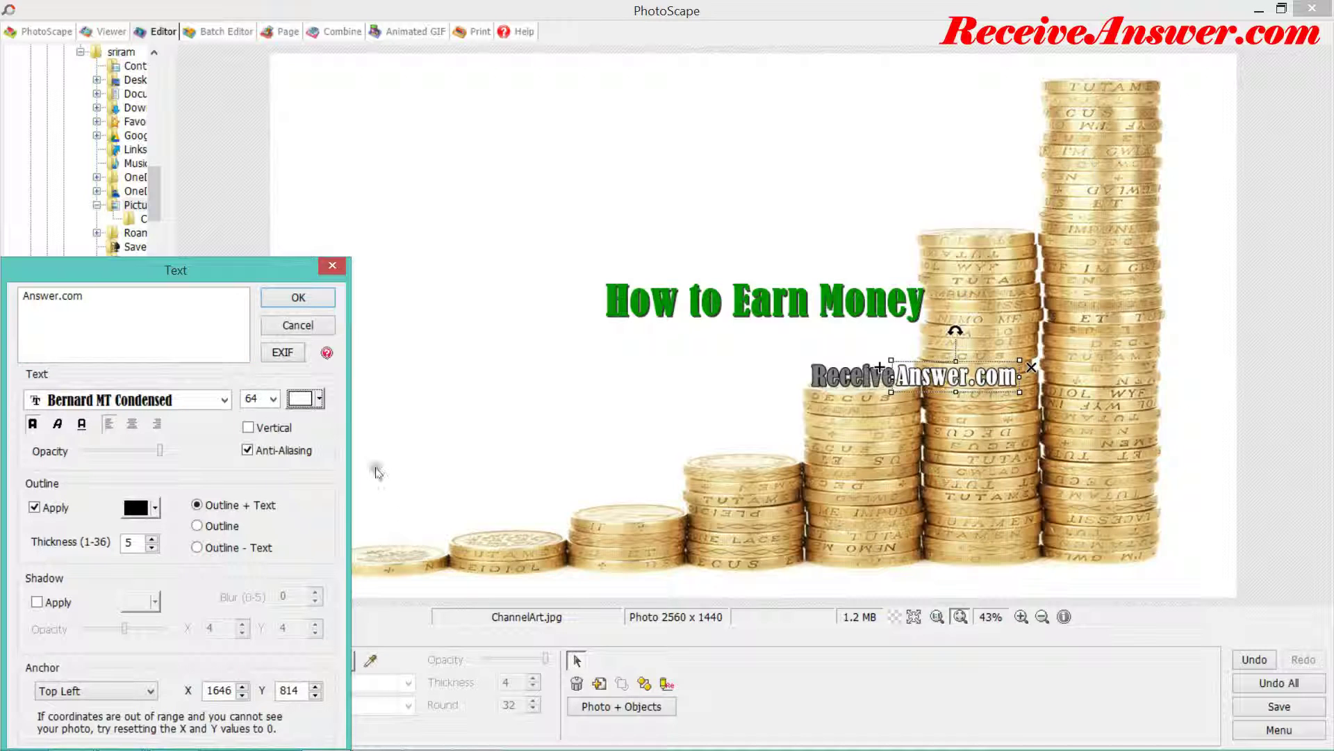
{"action": "left_click", "coordinate": [299, 301]}
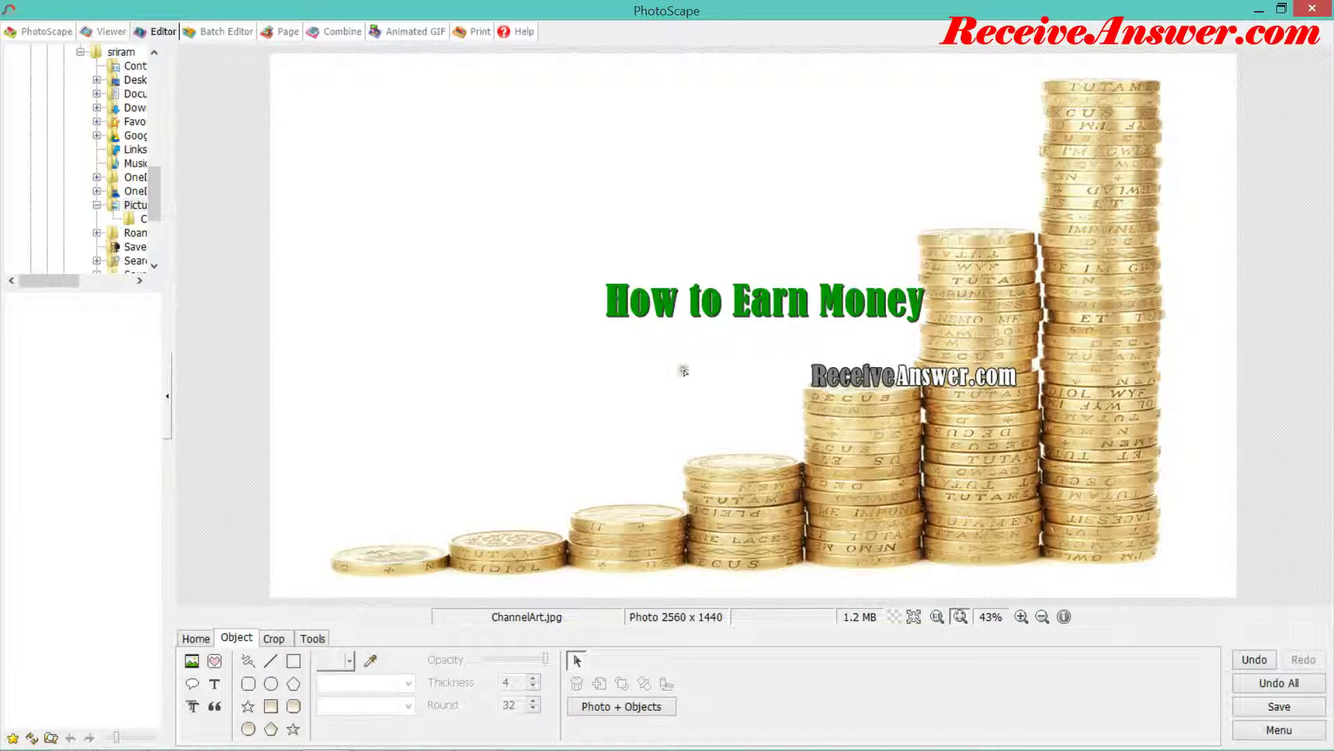
Step: Save over ChannelArt.jpg at 100% JPEG quality
{"action": "left_click", "coordinate": [1279, 706]}
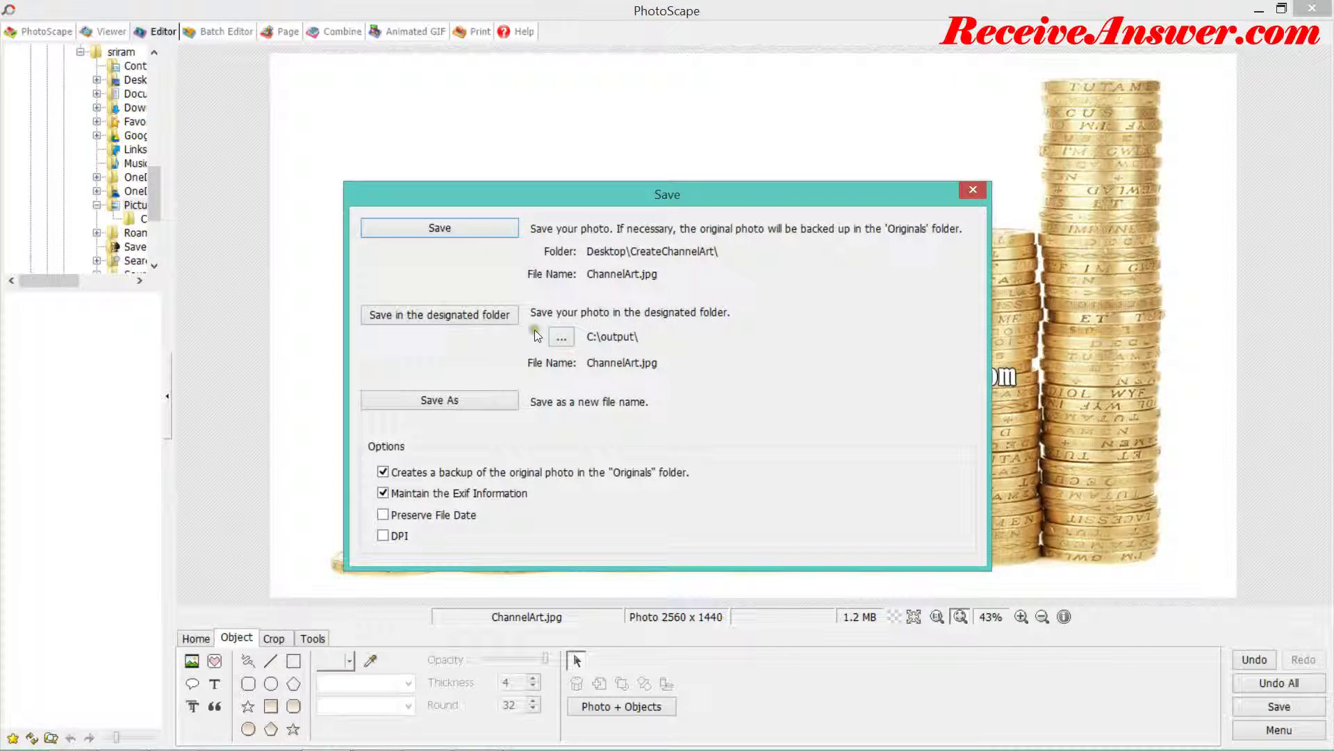
{"action": "left_click", "coordinate": [477, 235]}
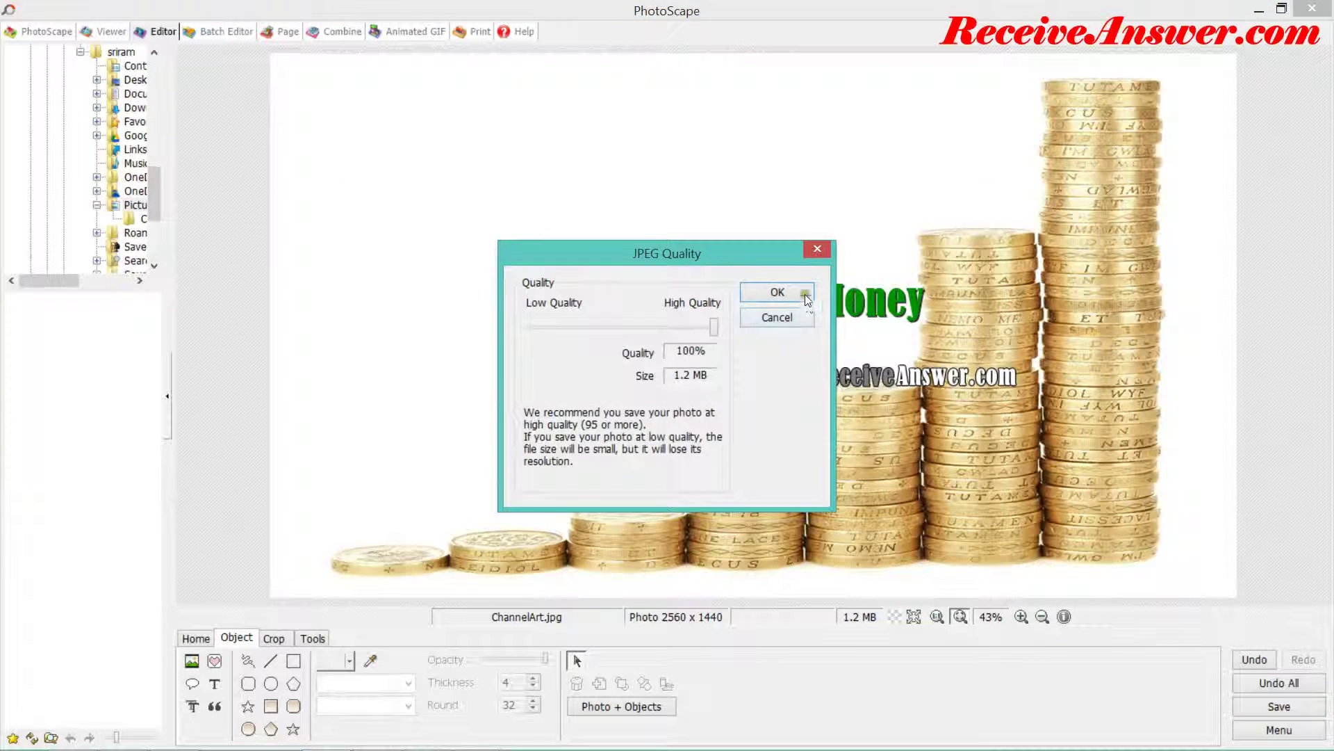
{"action": "left_click", "coordinate": [777, 292]}
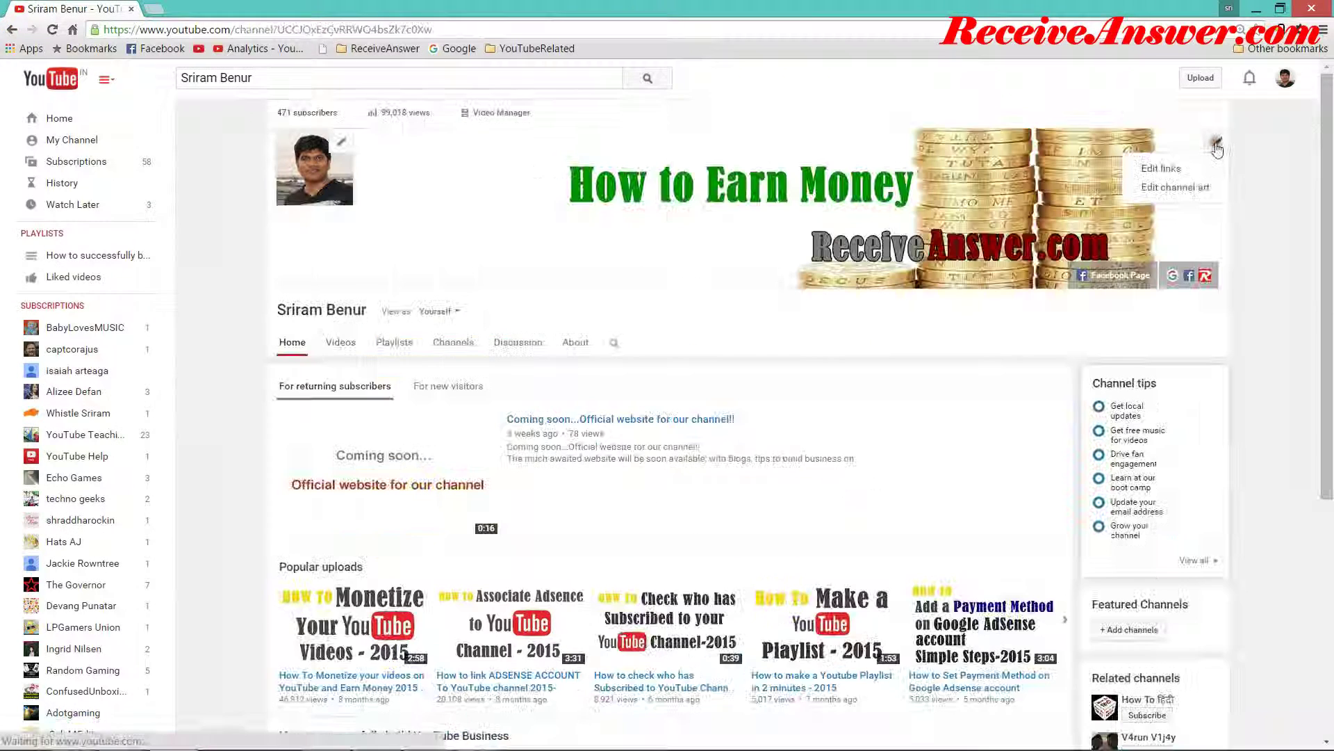
Step: Upload the re-saved ChannelArt image, with white ReceiveAnswer.com under 'How to Earn Money', as the channel banner
{"action": "left_click", "coordinate": [1190, 189]}
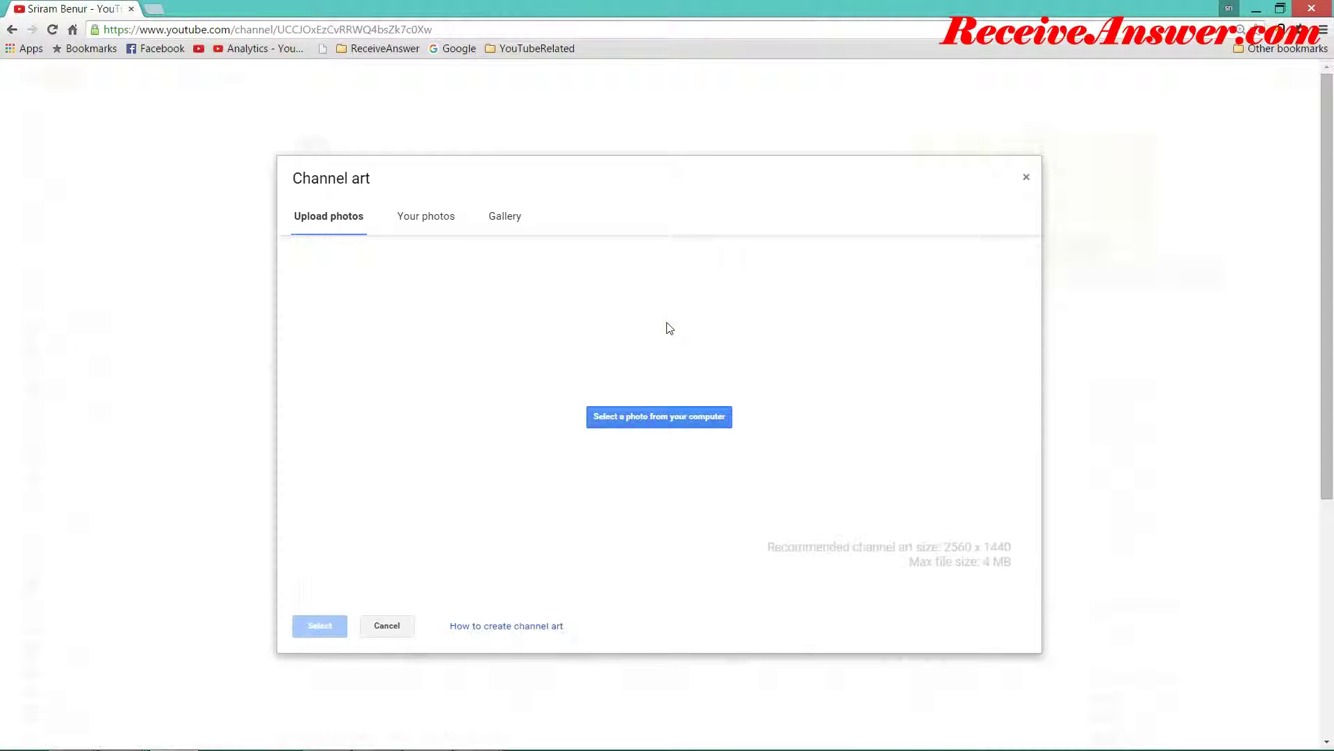
{"action": "left_click", "coordinate": [661, 448]}
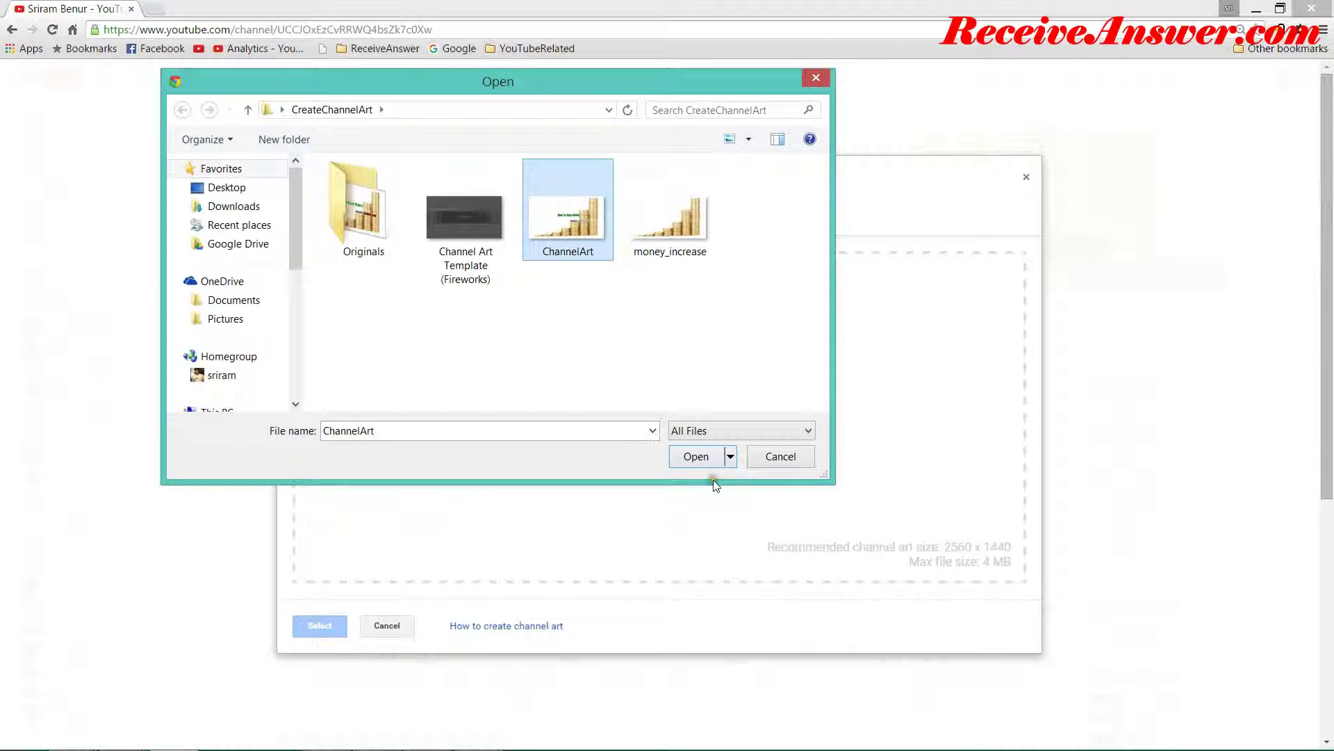
{"action": "left_click", "coordinate": [701, 461]}
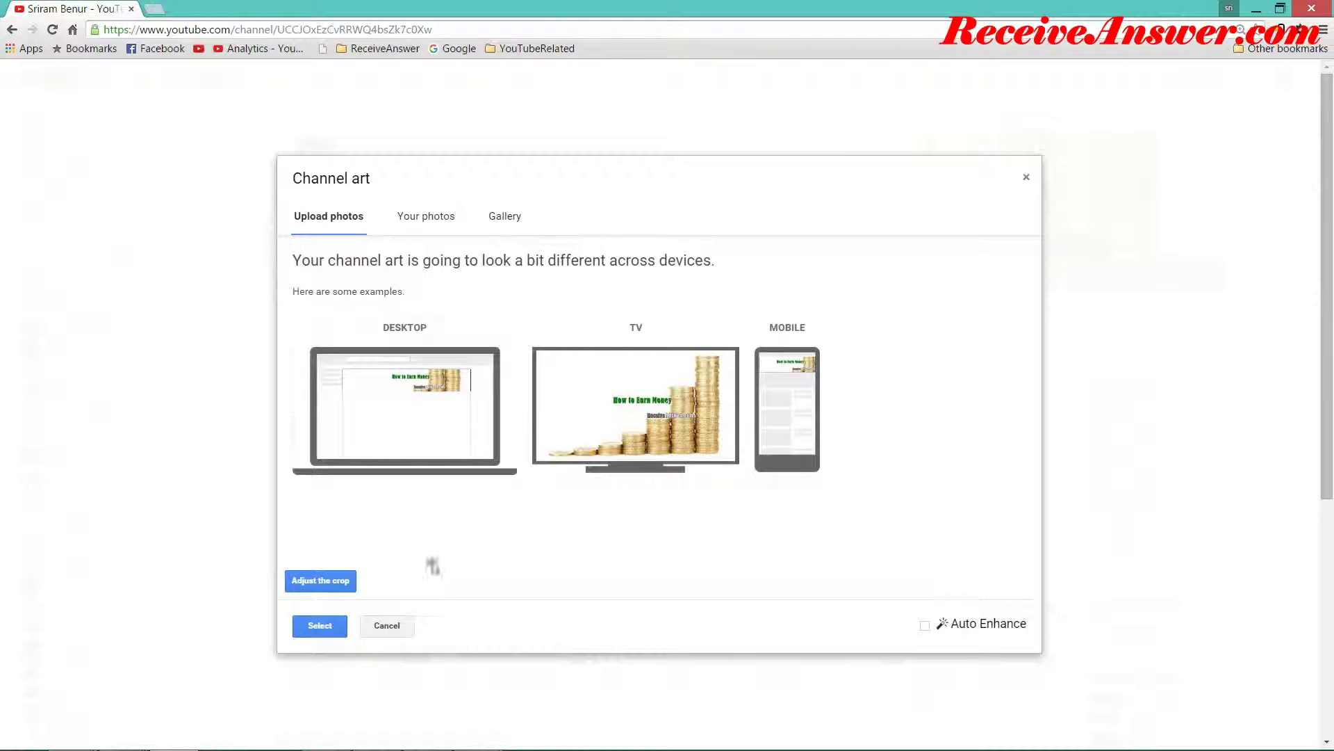
{"action": "left_click", "coordinate": [340, 629]}
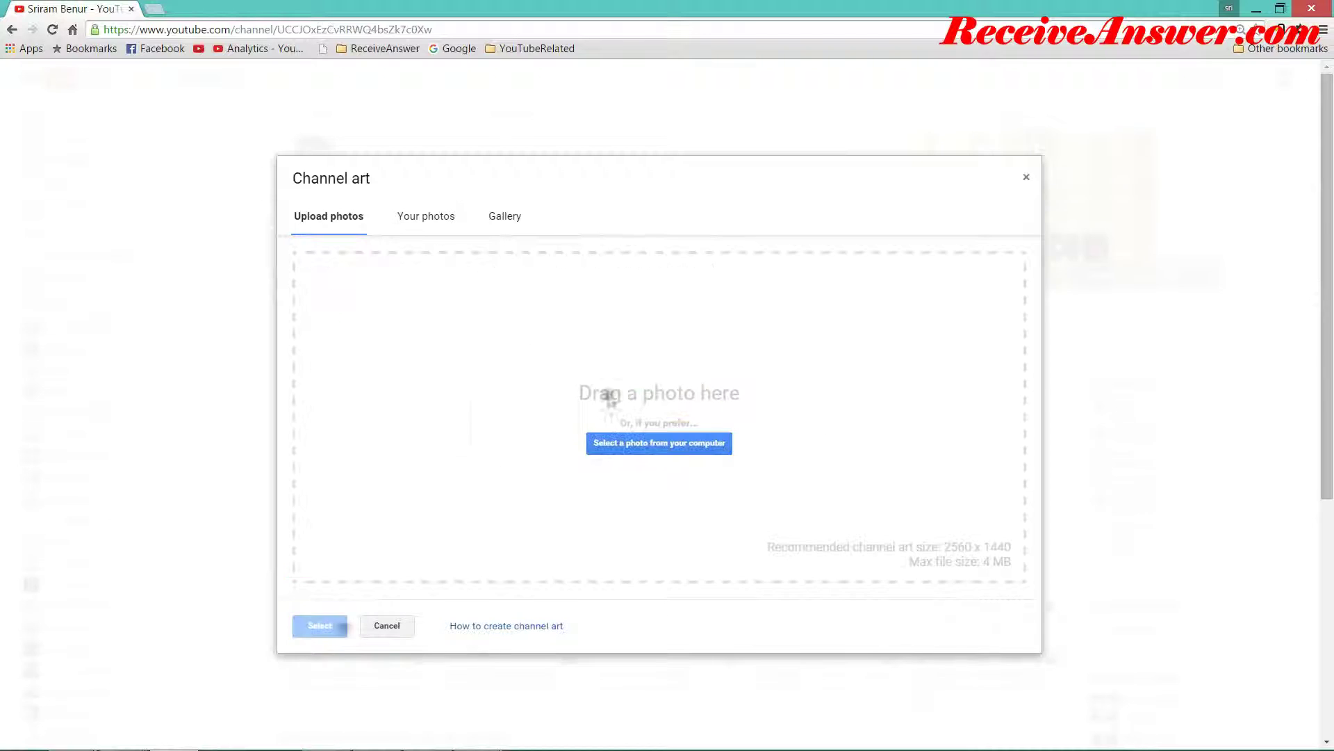
{"action": "left_click", "coordinate": [1026, 180]}
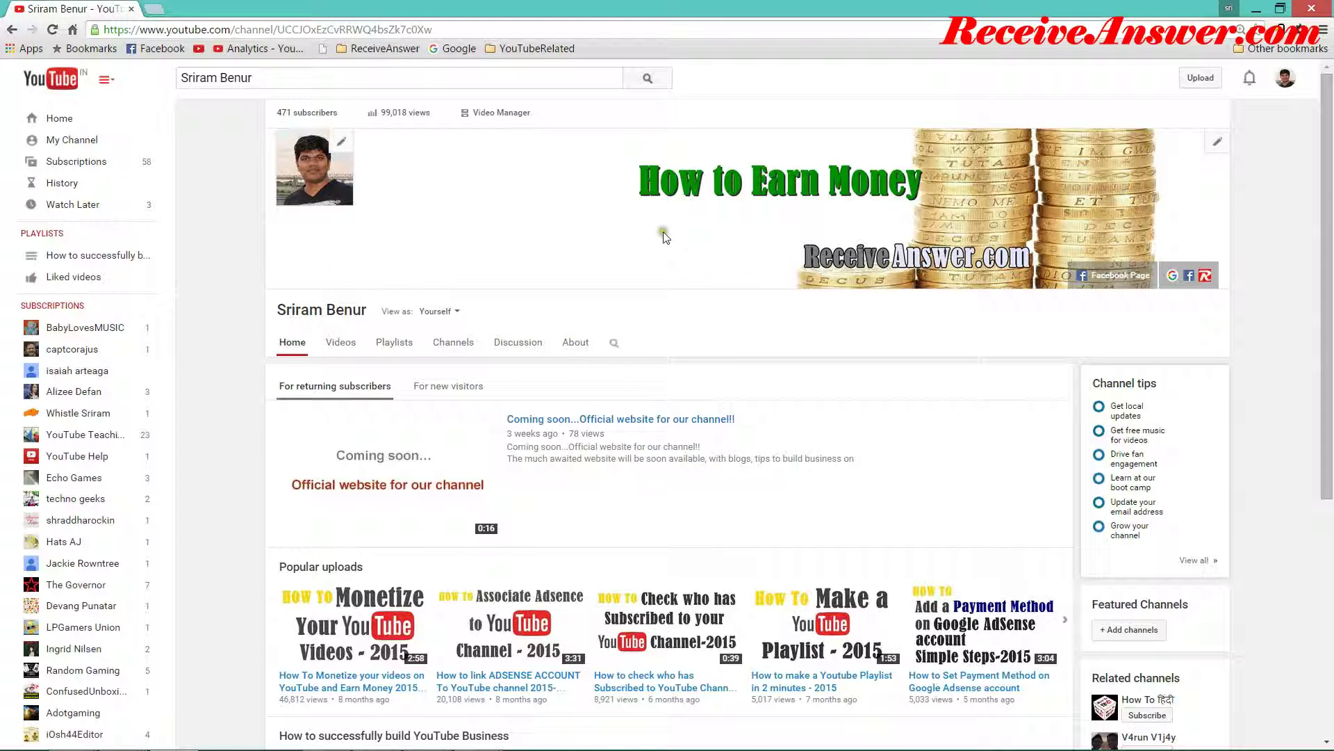
{"action": "left_click", "coordinate": [494, 232]}
{"action": "left_click", "coordinate": [497, 275]}
{"action": "left_click", "coordinate": [297, 77]}
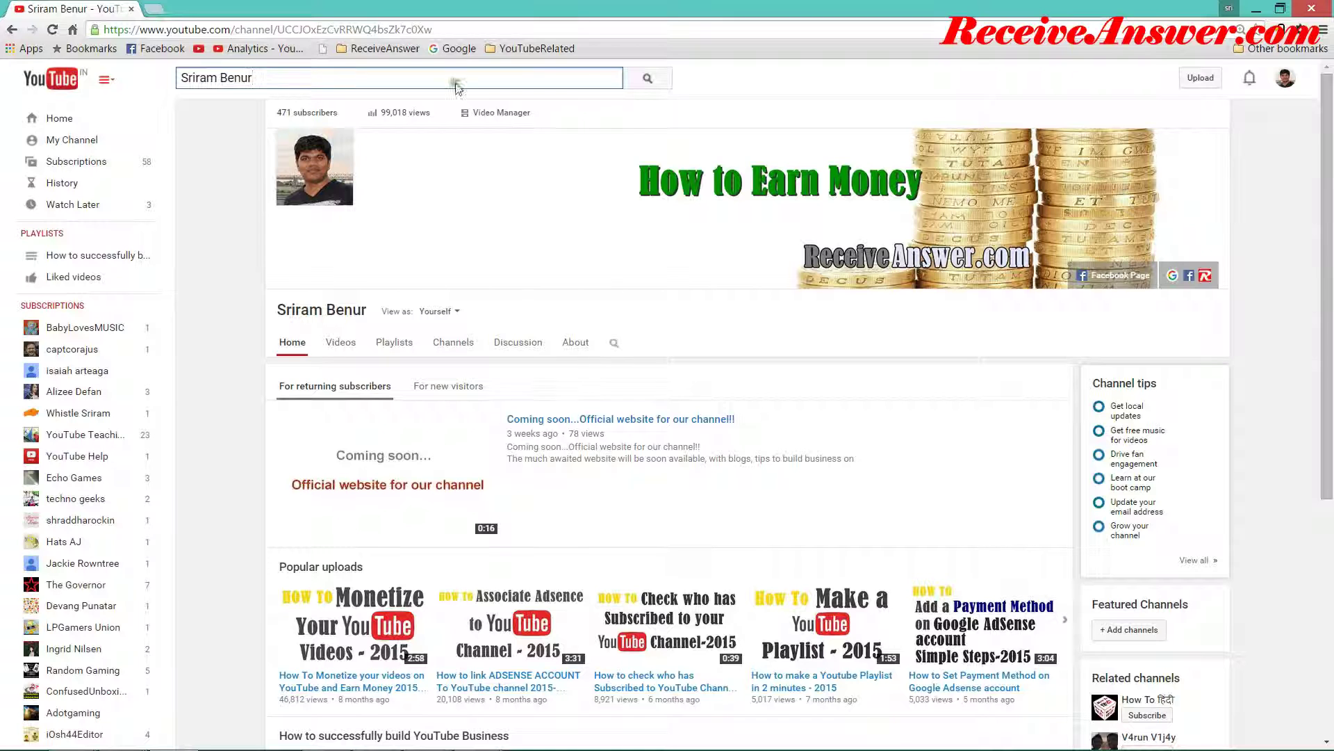
Step: Search YouTube for the channel's name and bring up its preview card showing the How to Earn Money banner
{"action": "left_click", "coordinate": [648, 82]}
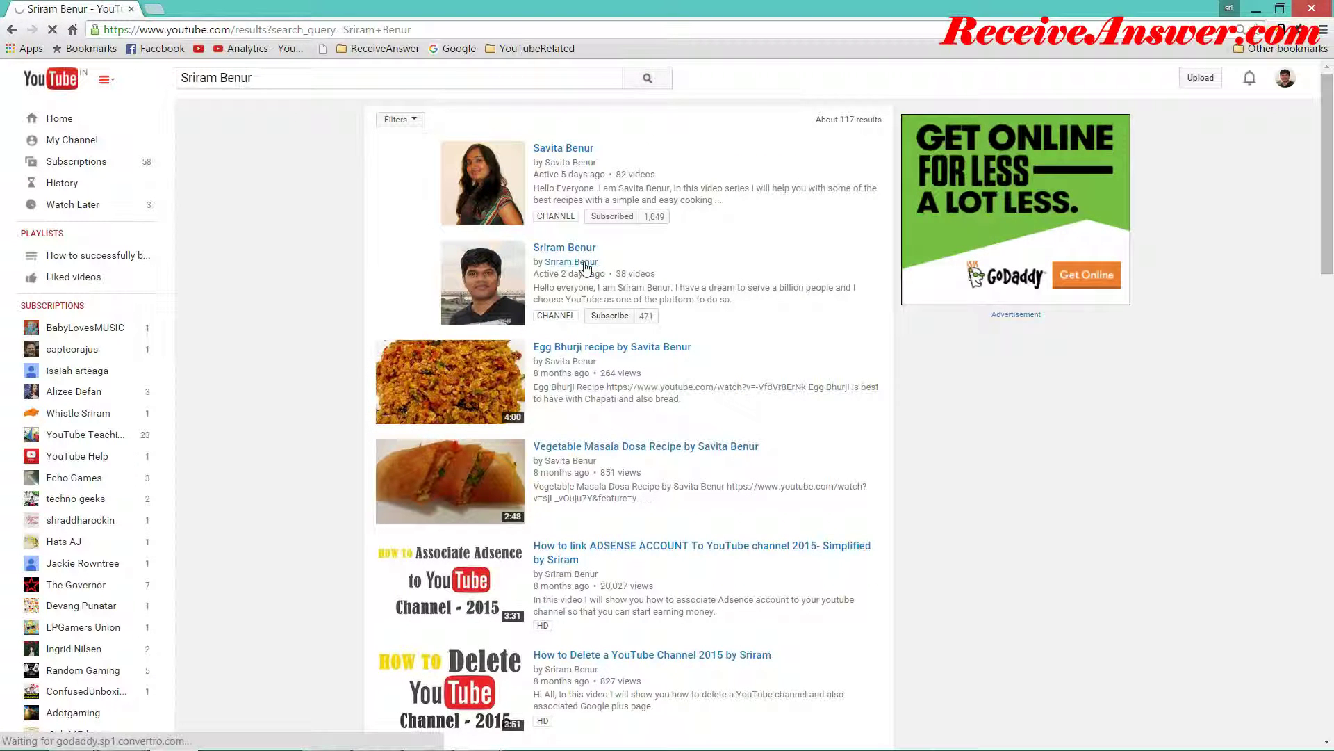
{"action": "mouse_move", "coordinate": [586, 267]}
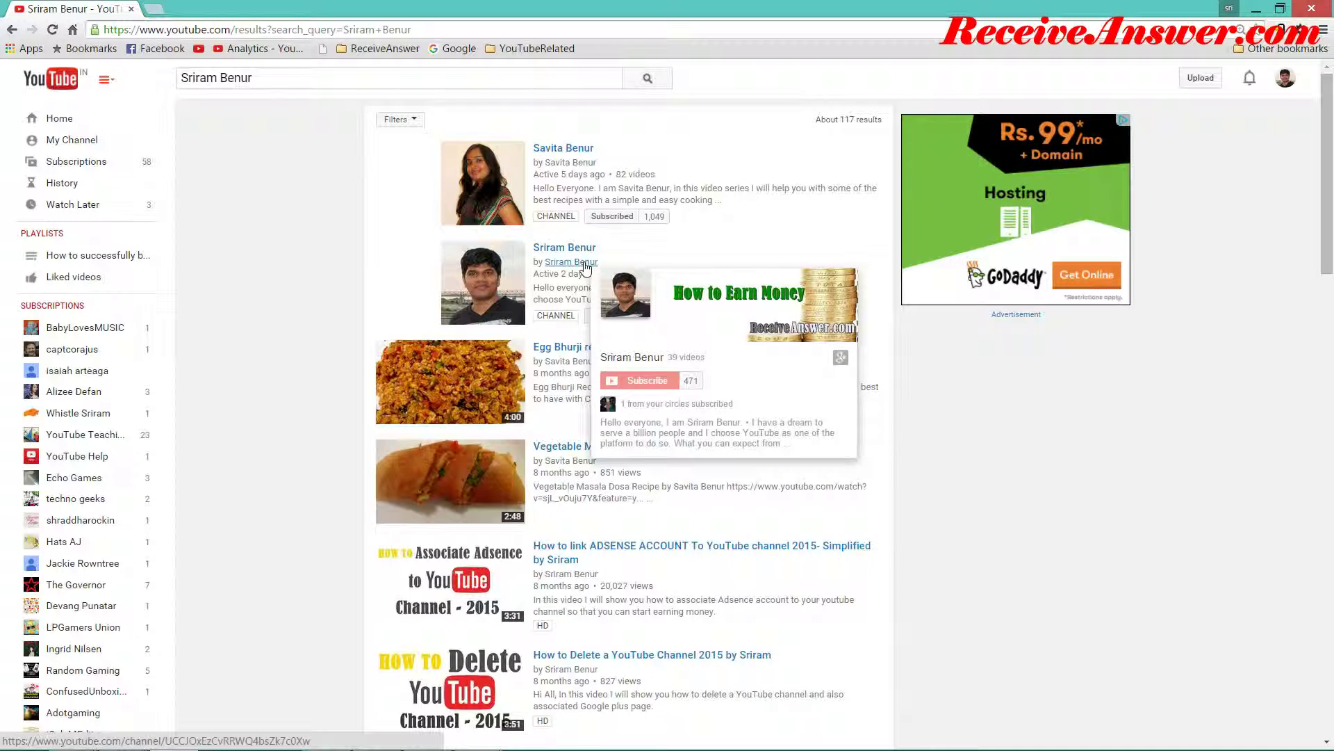